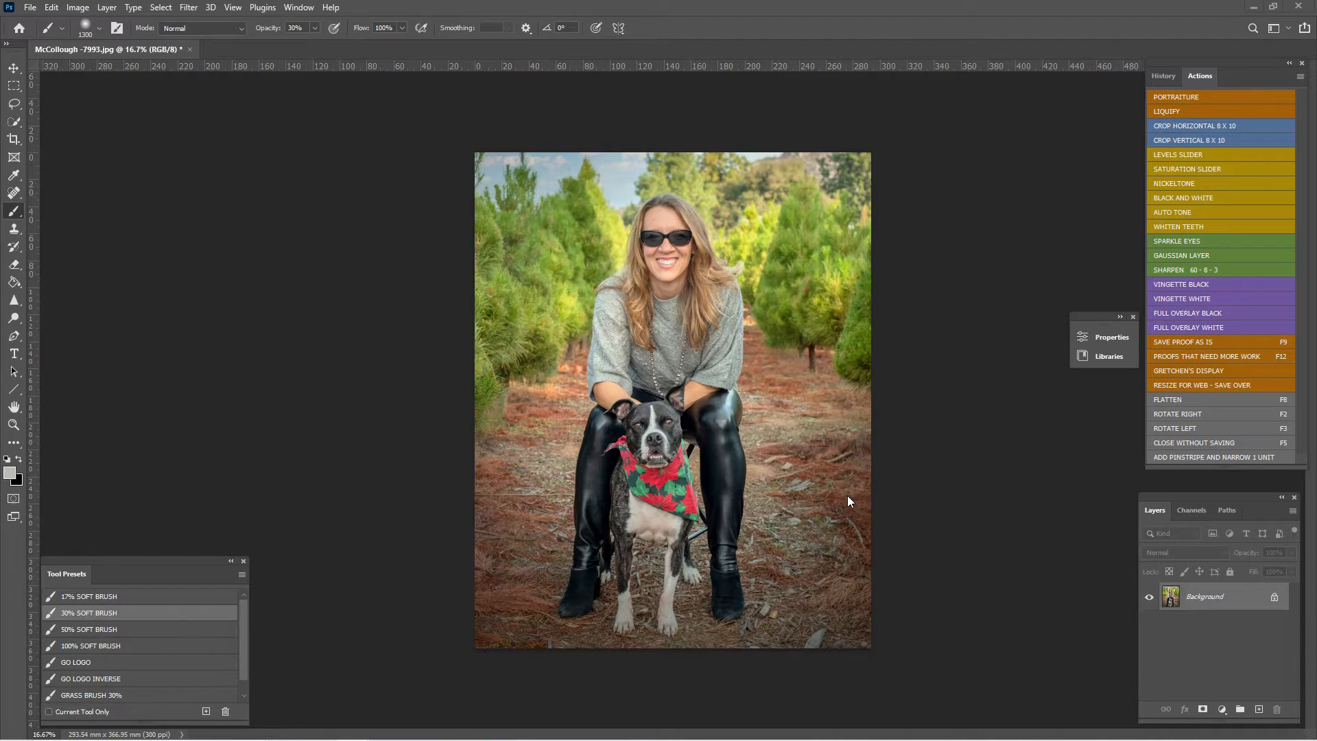
- Sample the black of the leather pants and set the brush to Darken mode at 25% opacity
key(ctrl+plus)
key(ctrl+plus)
drag(846, 496, 876, 317)
key(ctrl+plus)
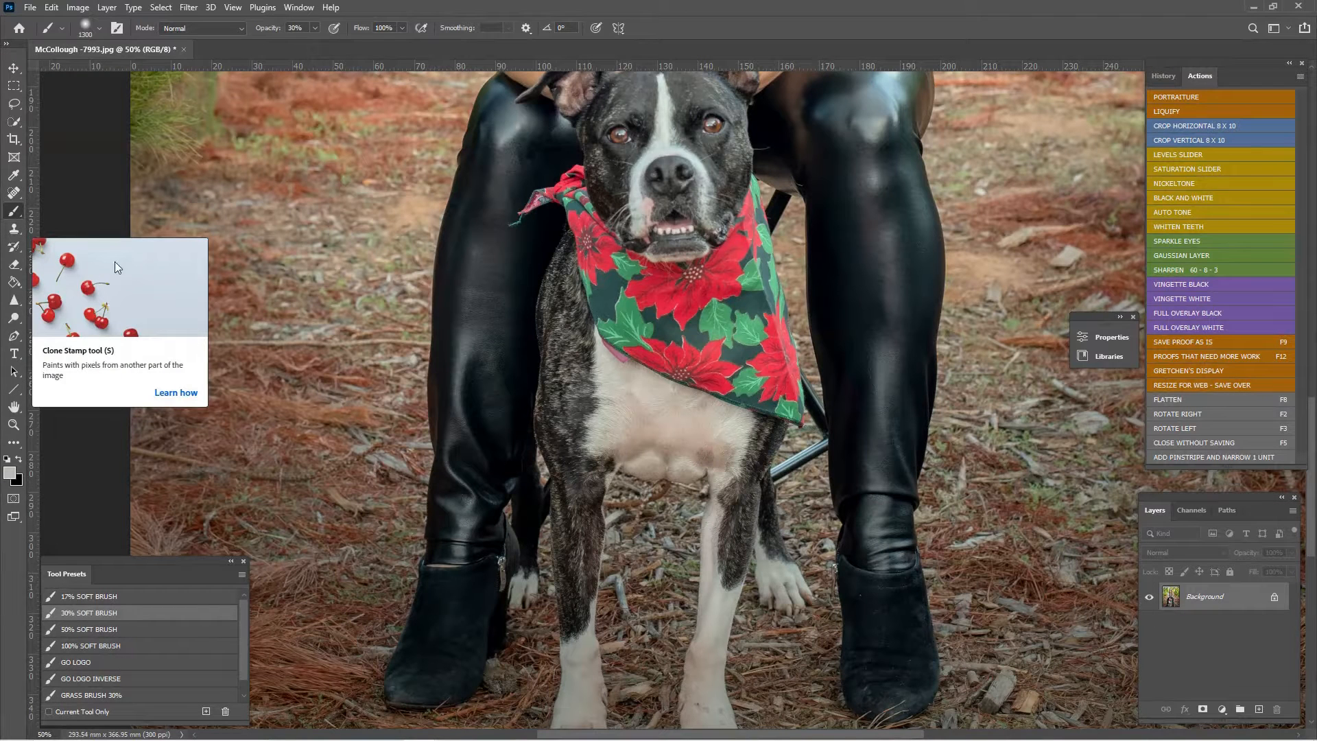
key(i)
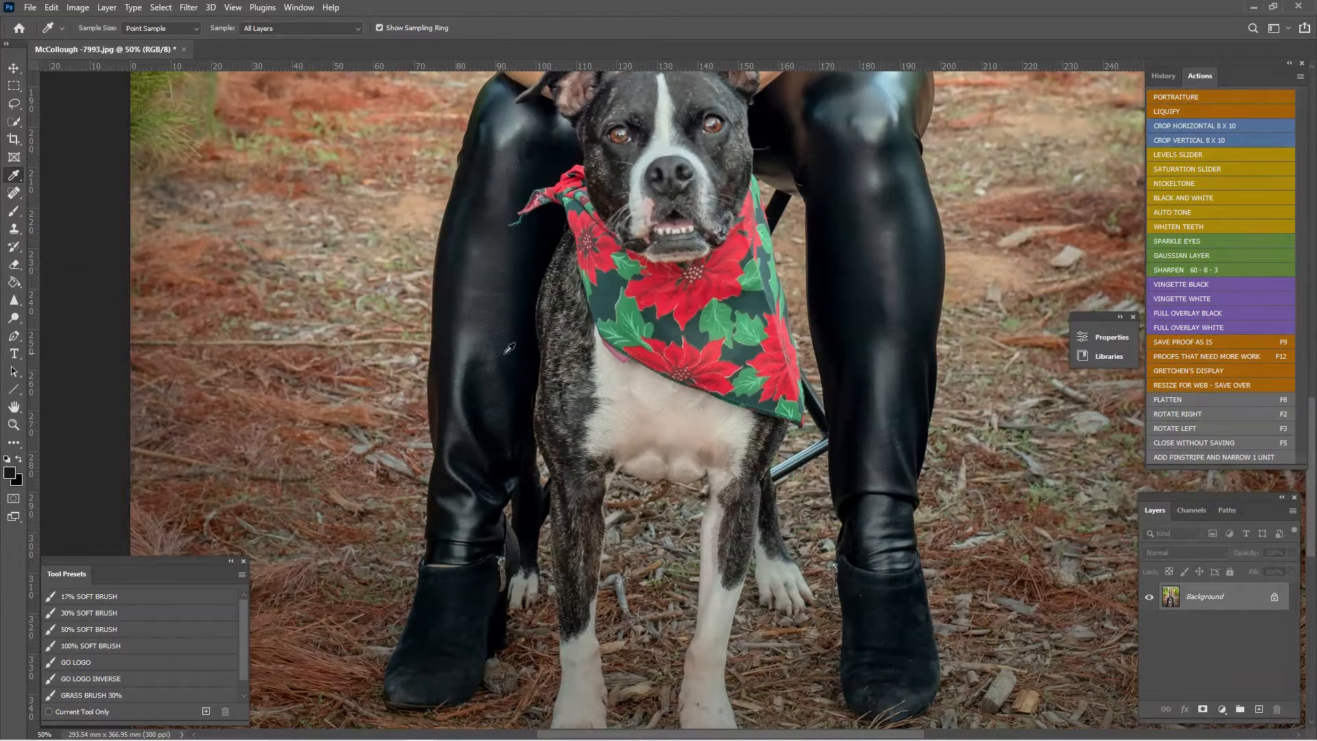
key(b)
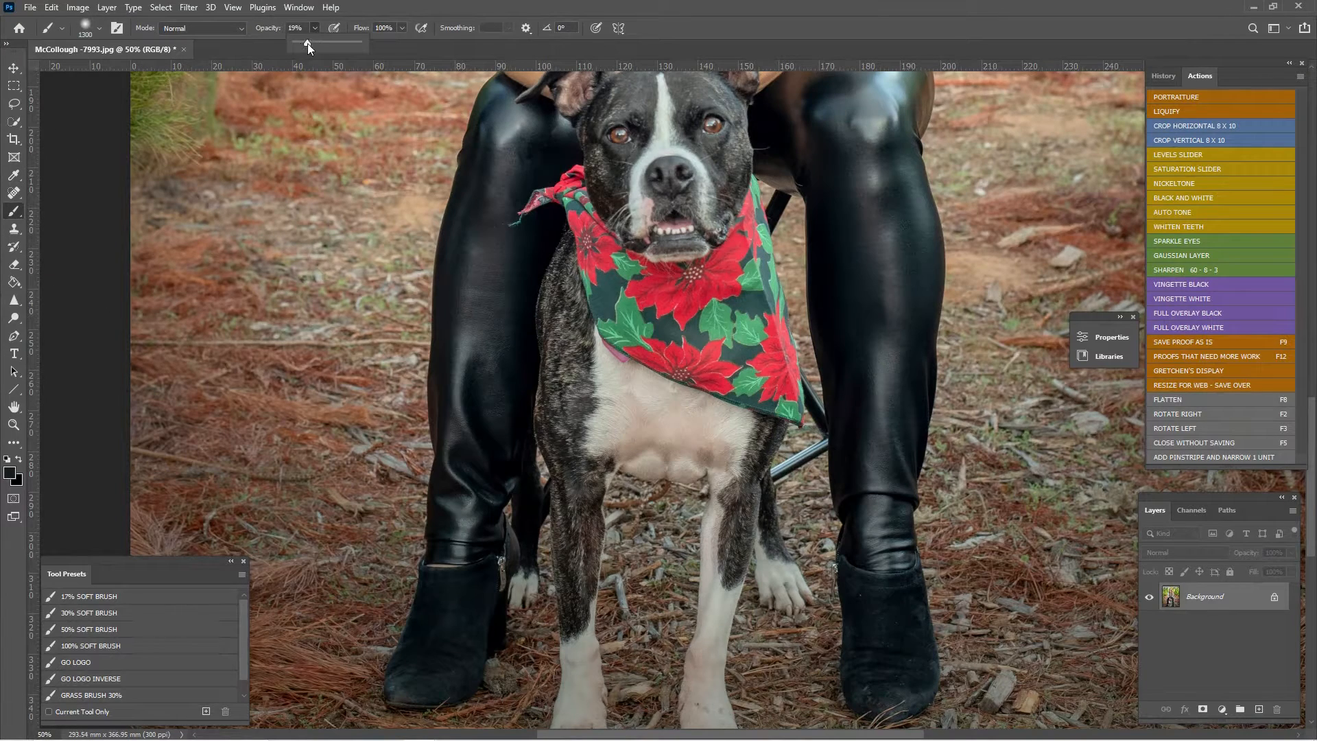
drag(308, 43, 311, 44)
click(240, 28)
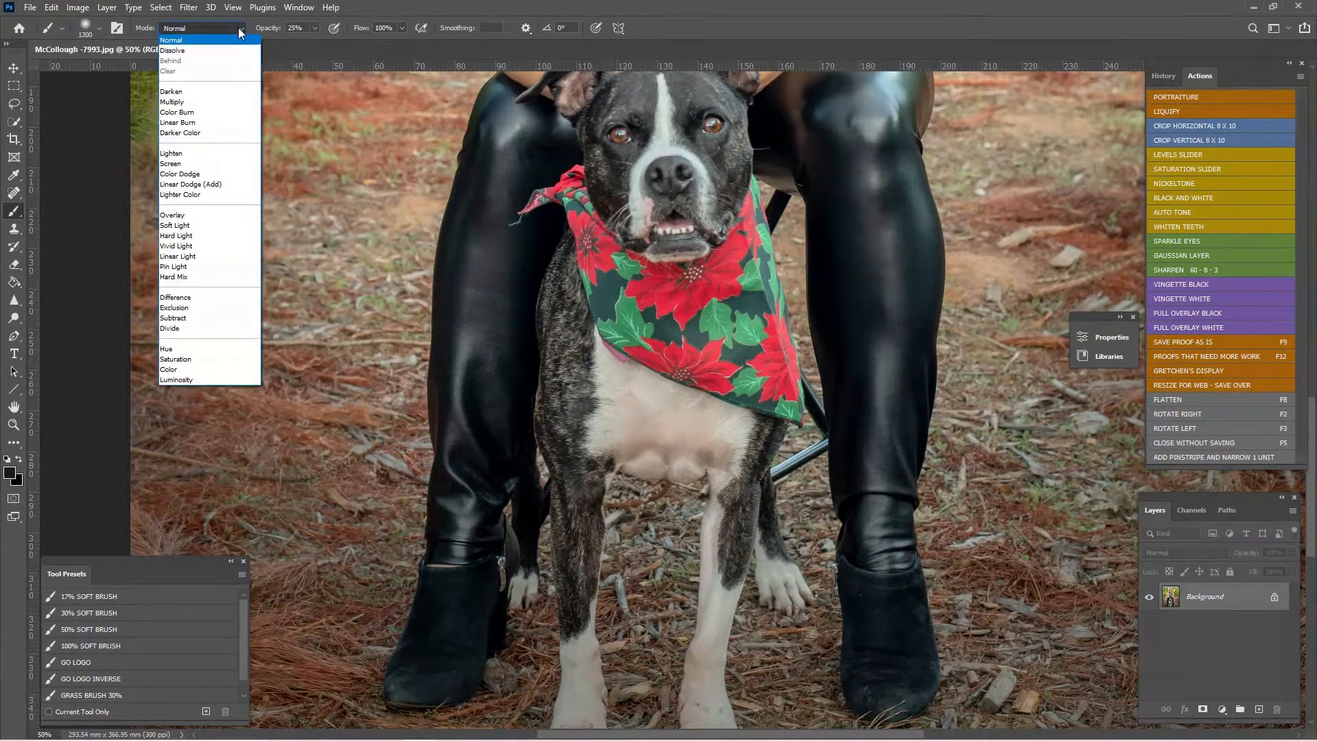
click(231, 92)
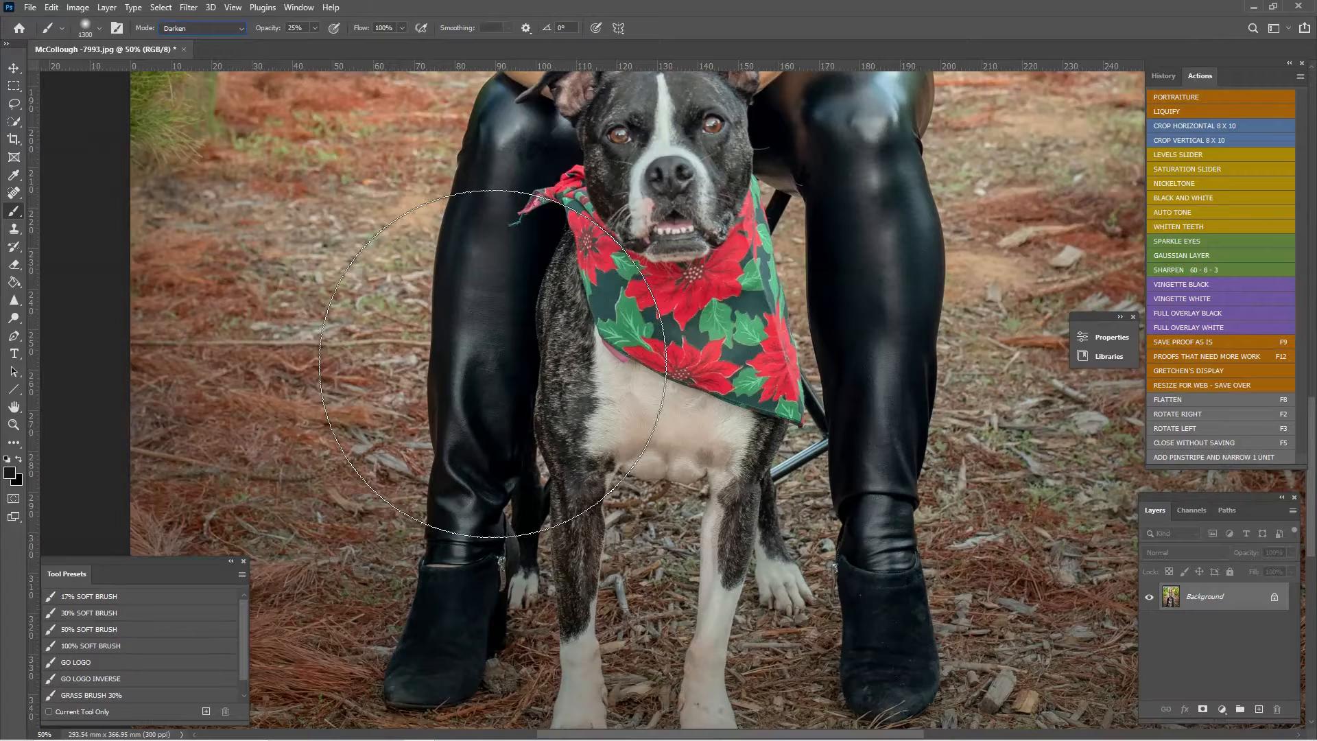
- Darken the shiny creases on the leather pants with a 250-pixel soft brush, resampling black from the leg right of the dog
key(bracketleft)
key(bracketleft)
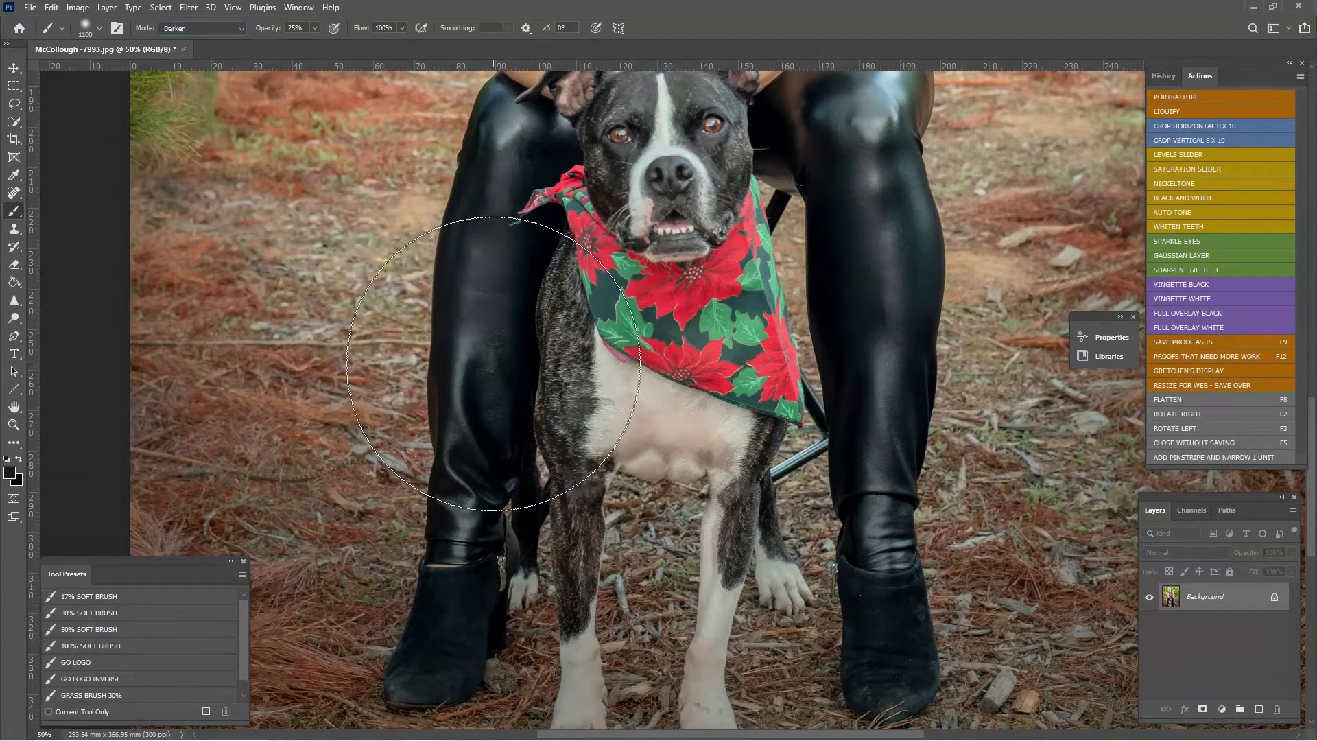
key(bracketleft)
key(bracketleft)
key(bracketleft)
key(bracketleft)
key(bracketleft)
key(bracketleft)
key(bracketleft)
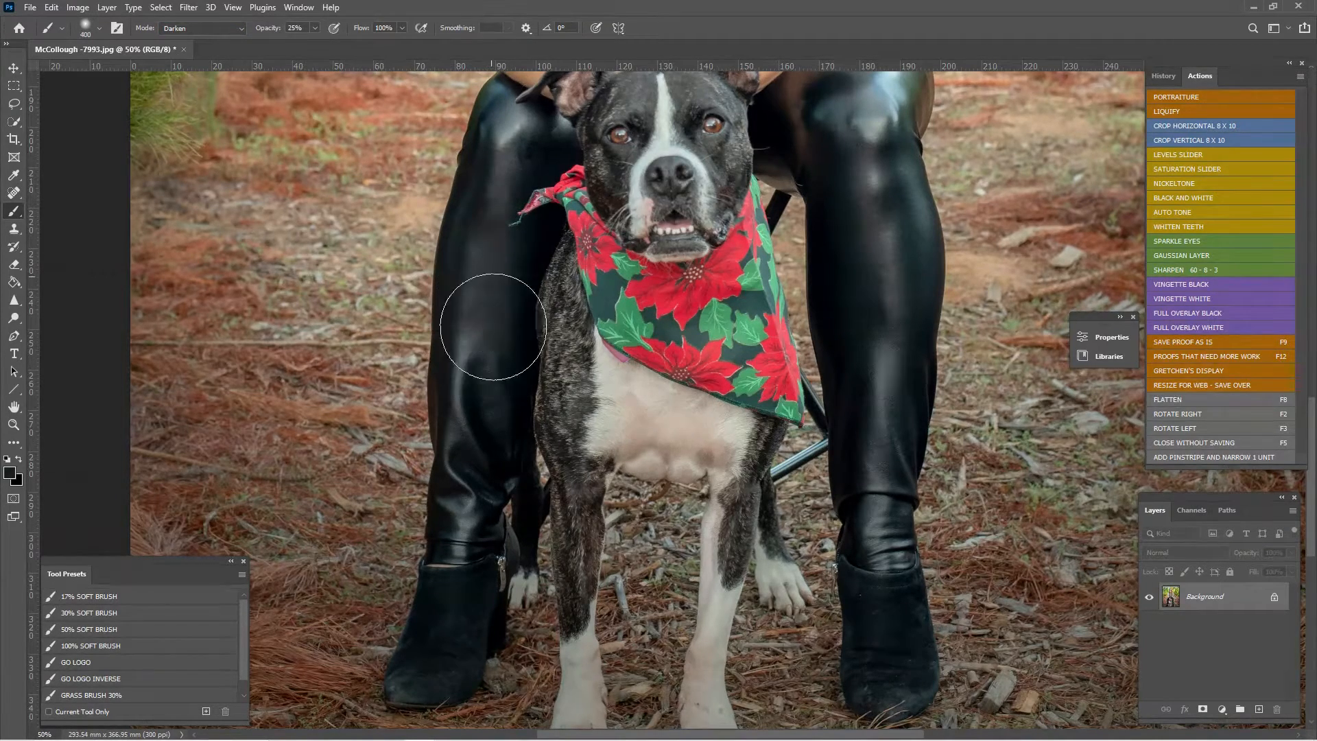
key(bracketleft)
key(bracketleft)
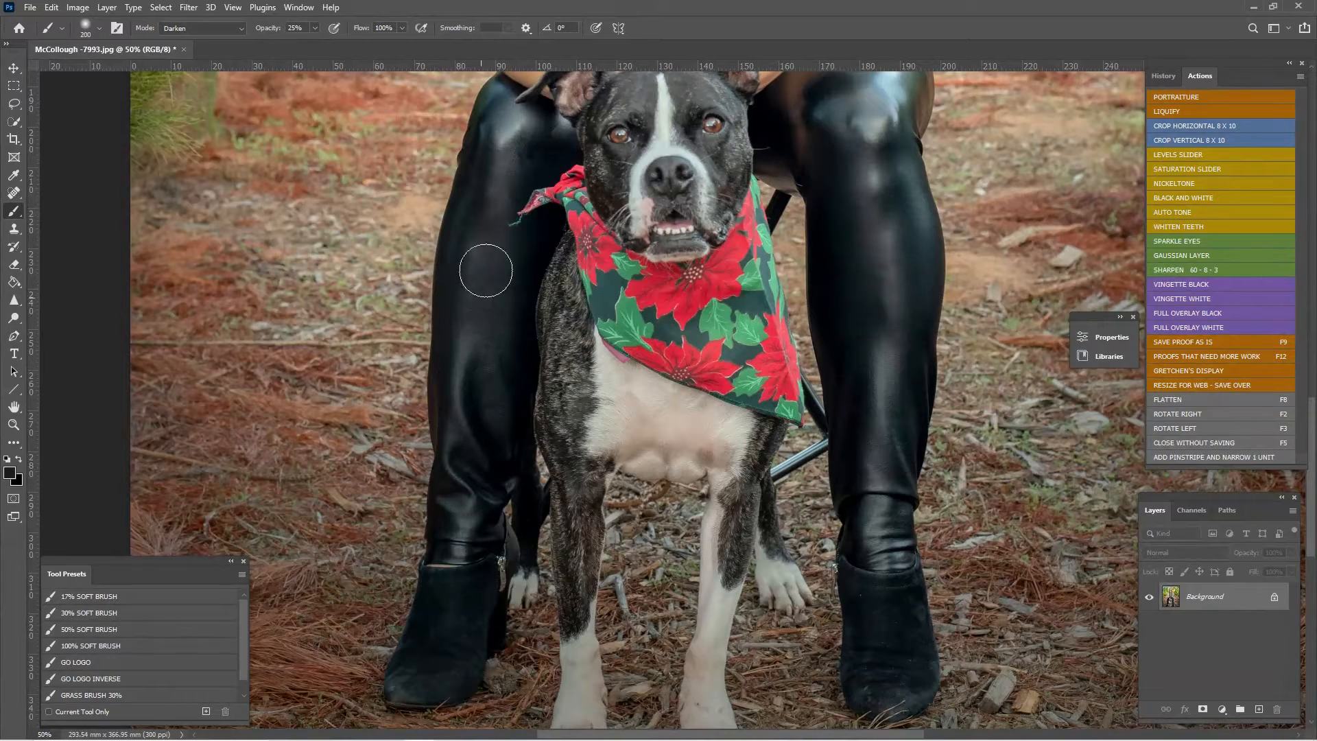
key(bracketright)
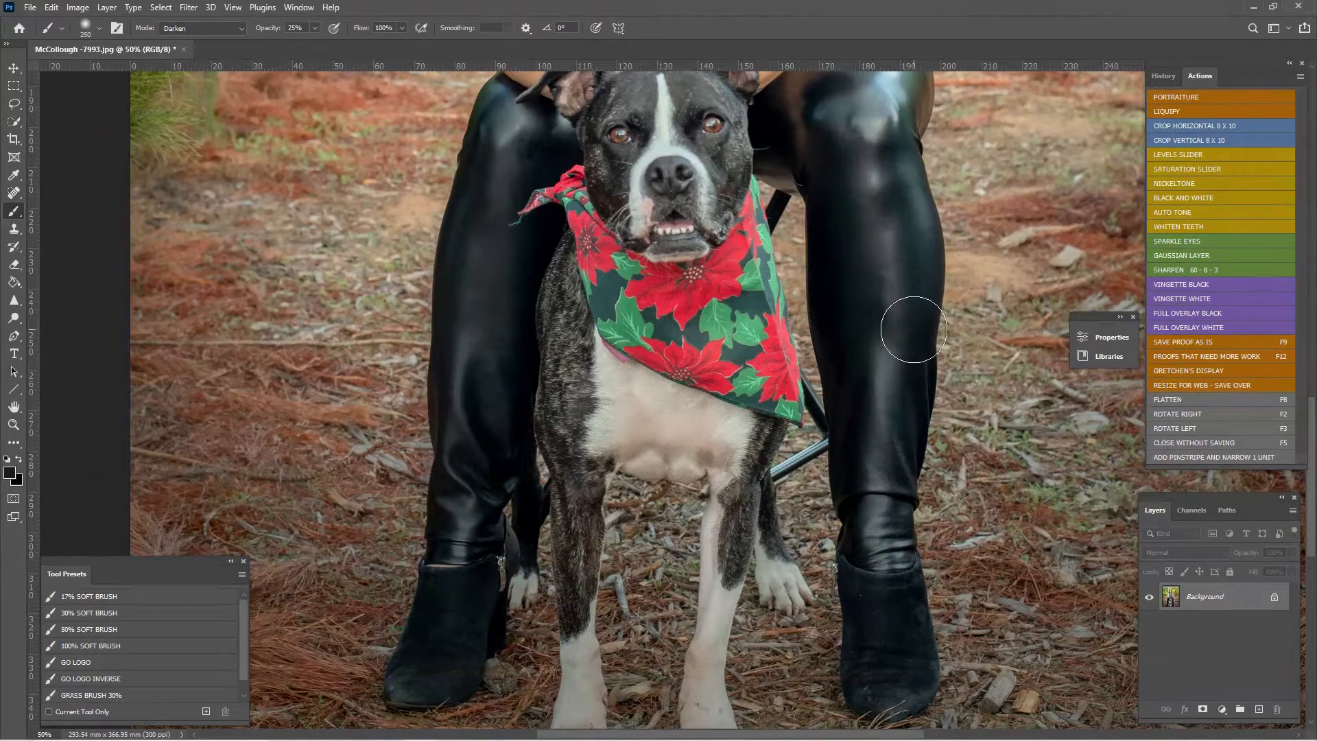
key(i)
key(b)
mouse_move(873, 157)
mouse_down()
mouse_move(894, 404)
mouse_move(883, 557)
mouse_up()
scroll(882, 557, up, 3)
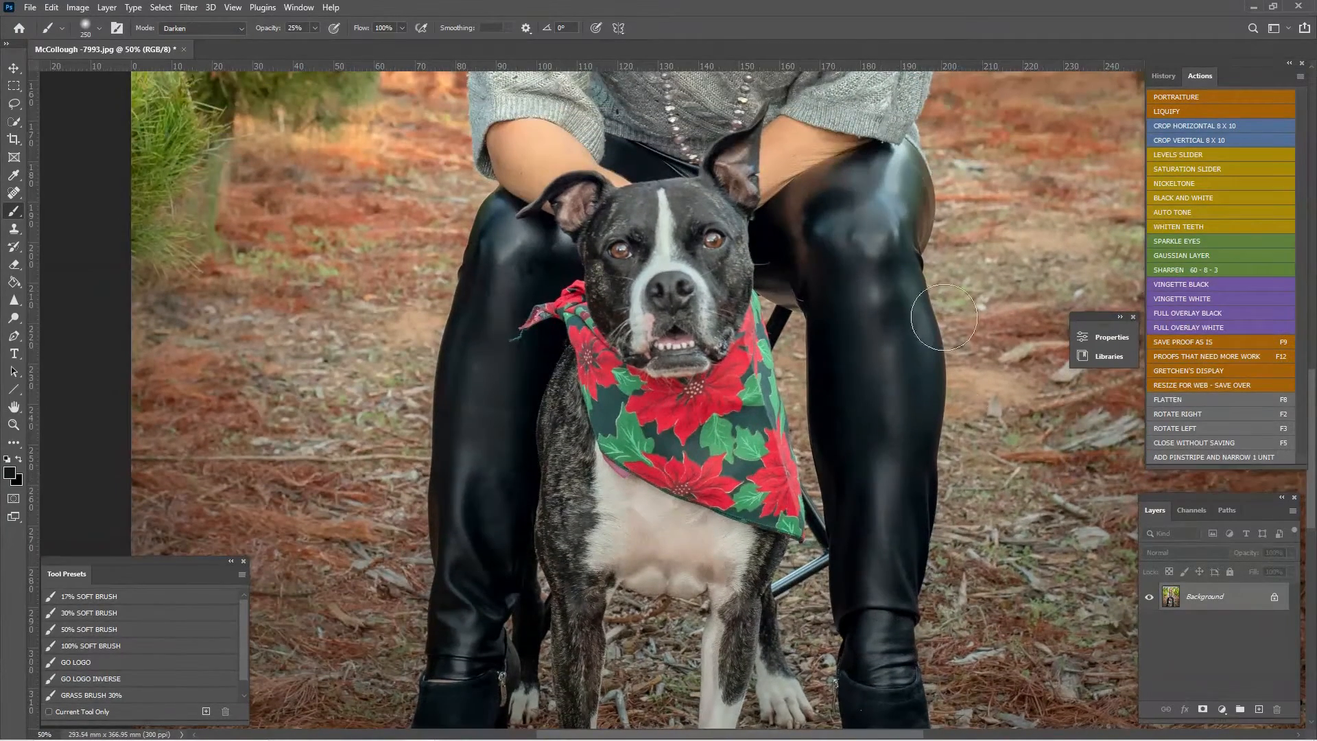
drag(499, 397, 536, 308)
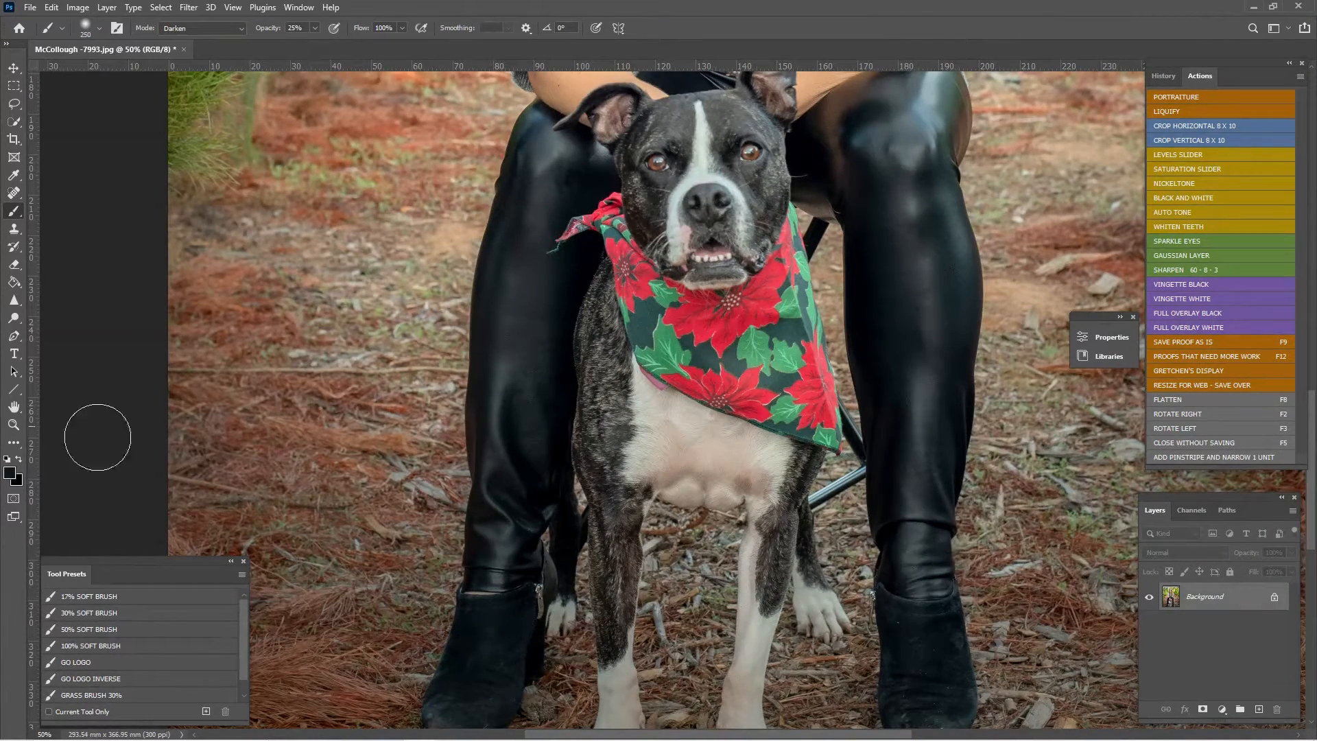
- Set the Clone Stamp to Lighten mode at 39% opacity
scroll(852, 544, right, 2)
scroll(853, 544, down, 1)
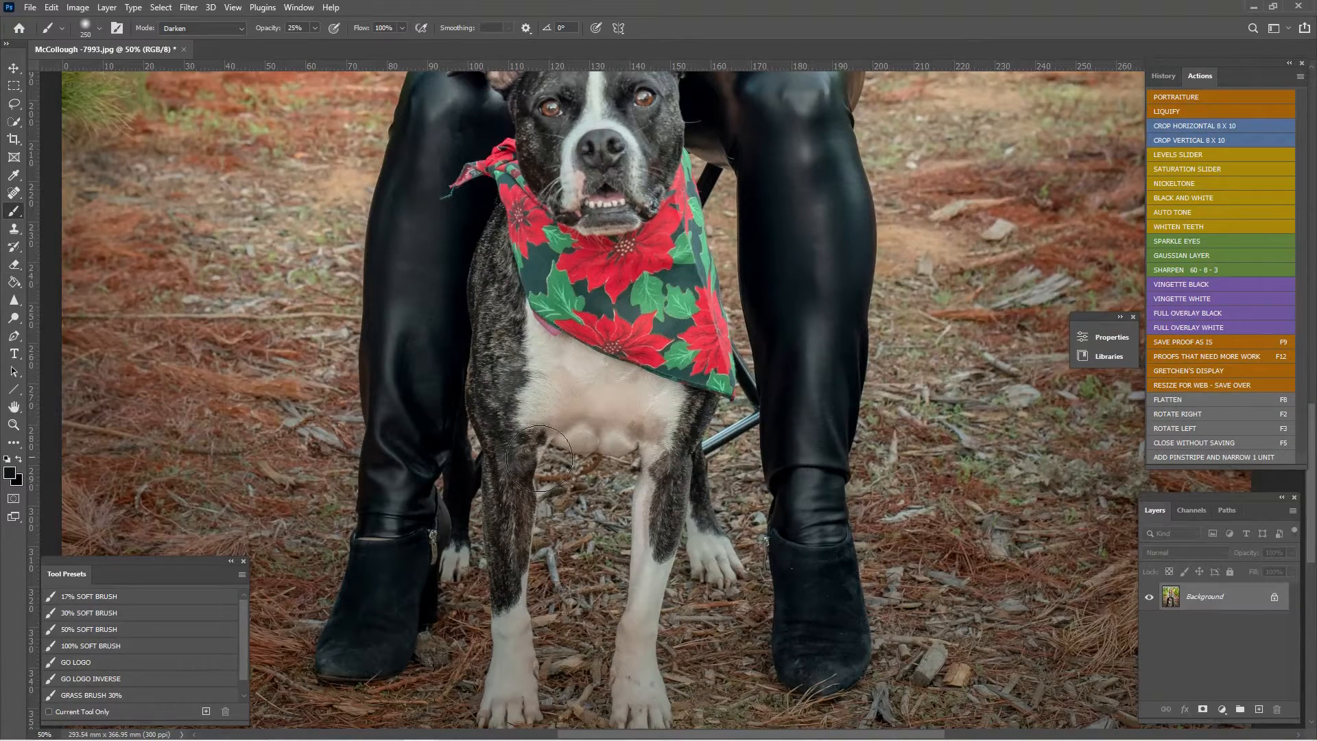
click(10, 233)
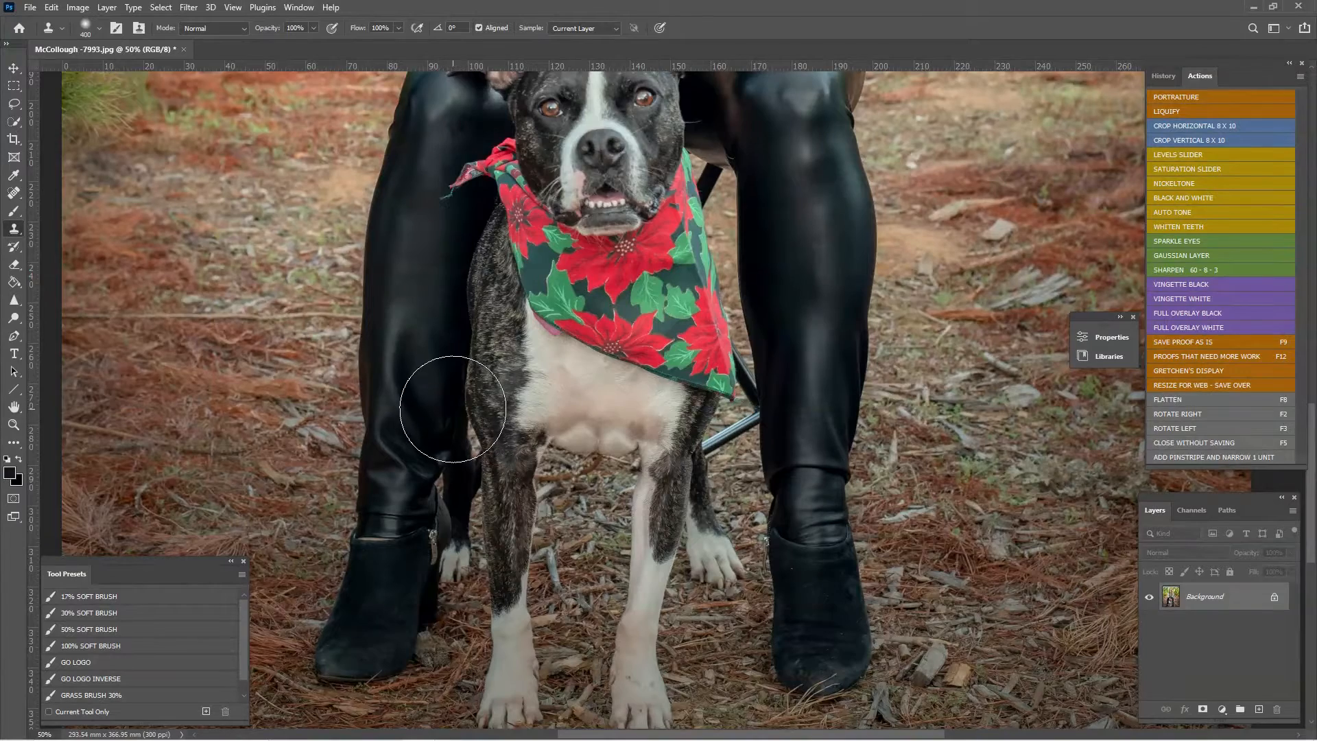
click(229, 31)
click(206, 141)
drag(310, 29, 270, 44)
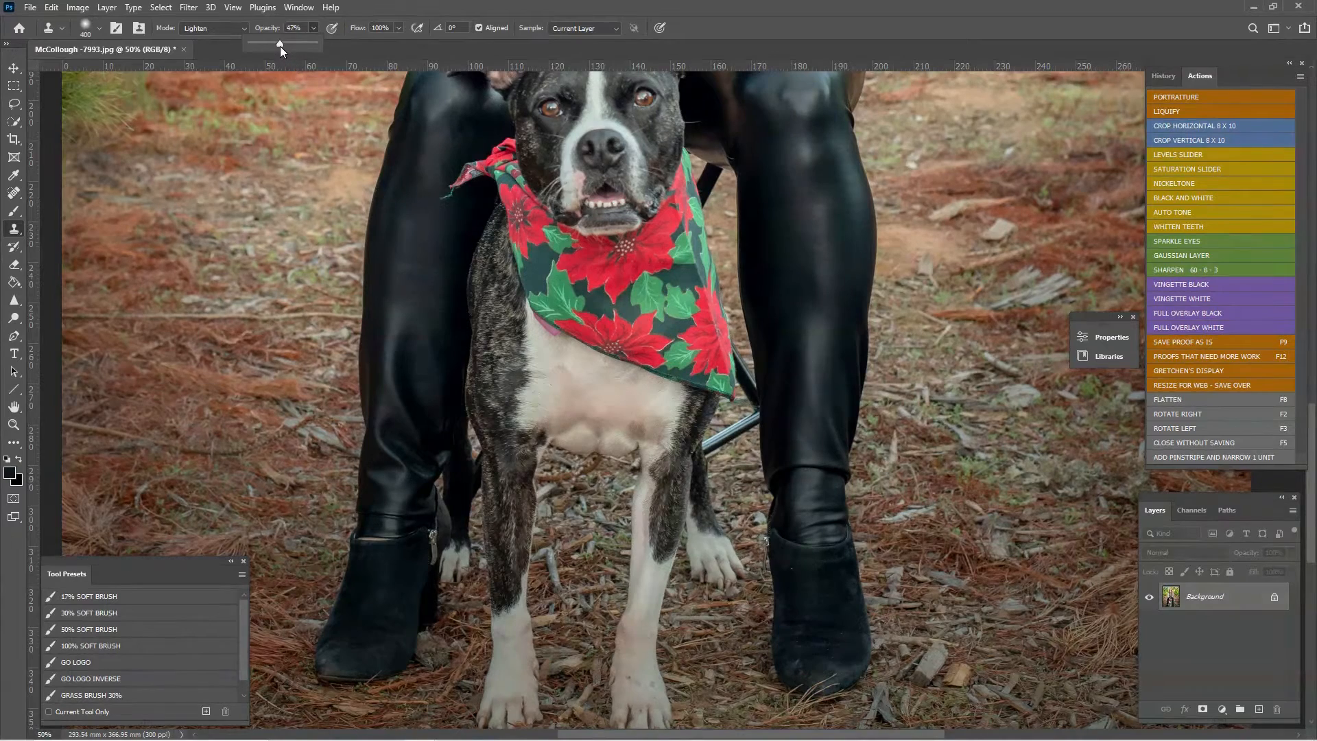
- Clone smooth leather over the creases on the lower leg right of the dog, using a 60-pixel stamp
key(bracketleft)
key(bracketleft)
key(bracketleft)
key(bracketleft)
key(bracketleft)
key(bracketleft)
key(bracketleft)
key(bracketleft)
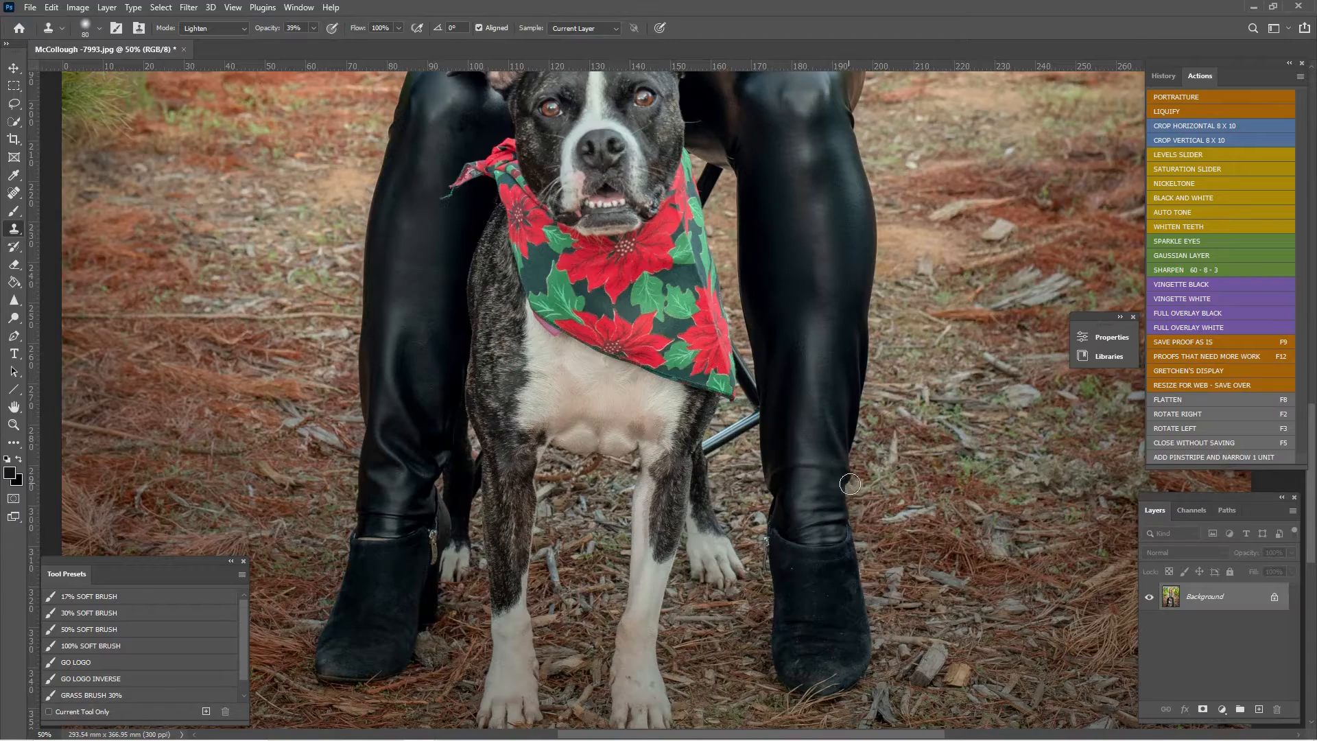
mouse_move(826, 427)
mouse_down()
mouse_move(819, 385)
mouse_move(832, 429)
mouse_up()
alt+click(813, 356)
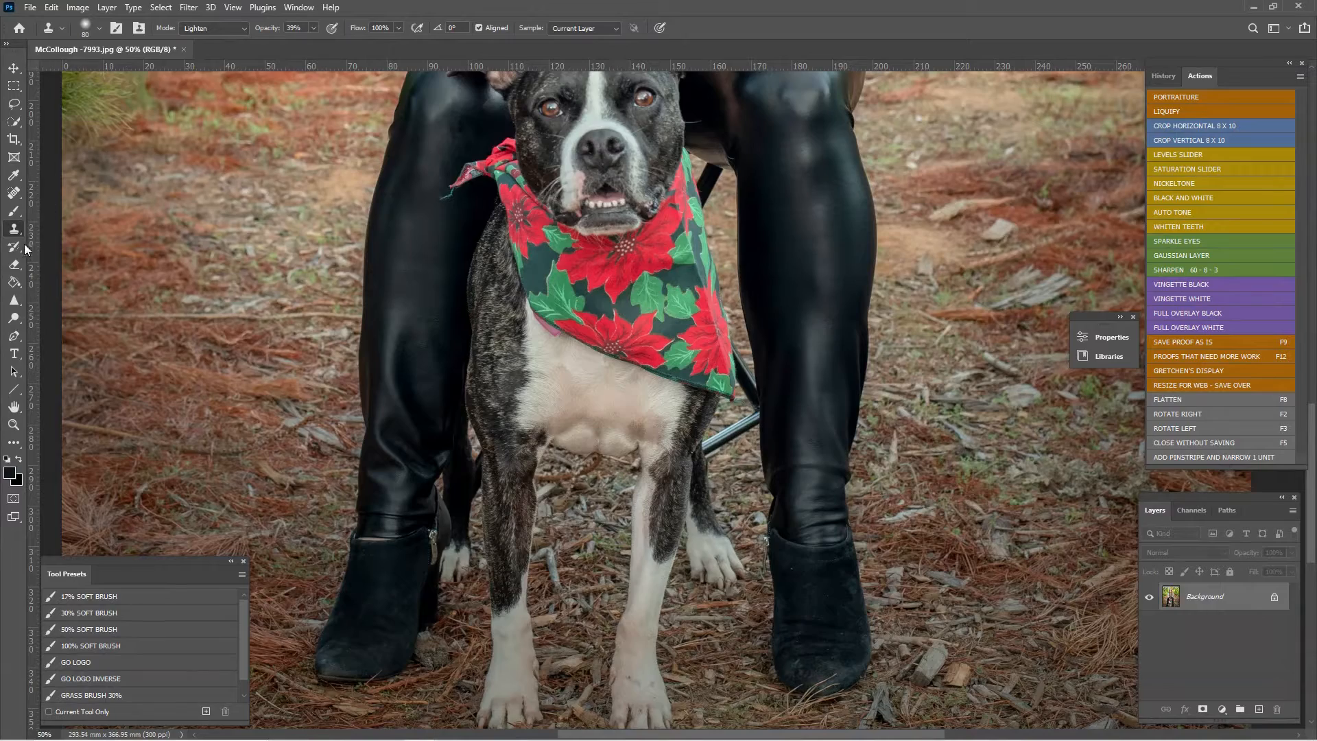
- Heal the crease above the boot right of the dog with a 45-pixel Content-Aware Spot Healing Brush
right_click(12, 196)
click(69, 193)
key(bracketleft)
key(bracketleft)
key(bracketleft)
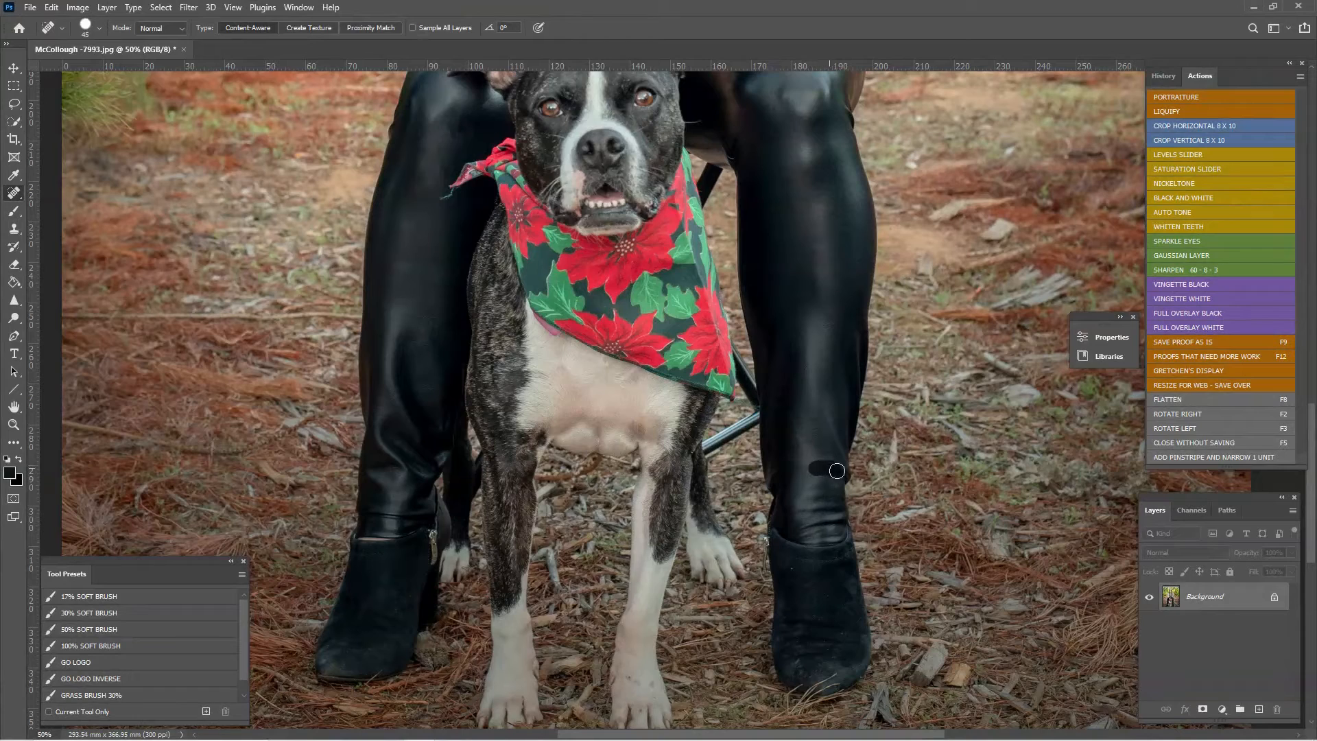
drag(810, 469, 837, 471)
scroll(675, 394, up, 1)
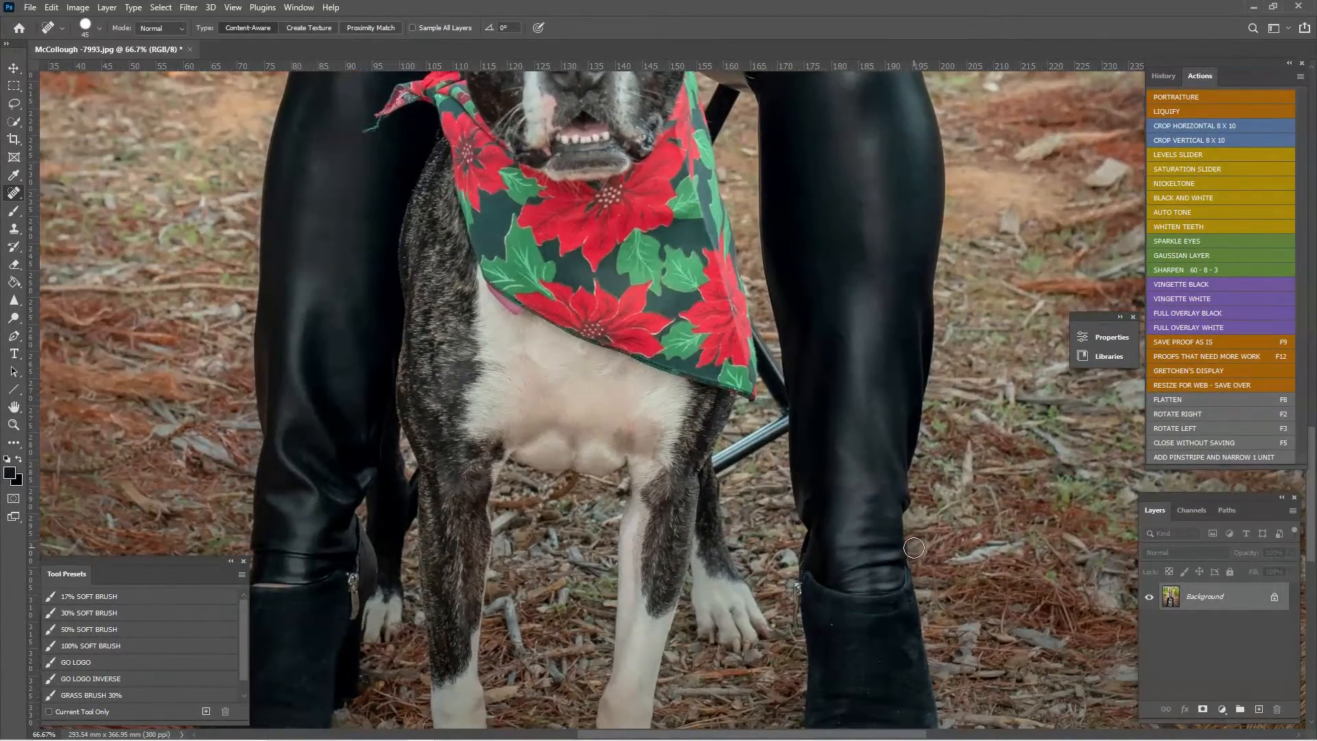
- Open the photo in the Liquify filter and reduce the Forward Warp brush size to 80 for the lower legs
click(186, 8)
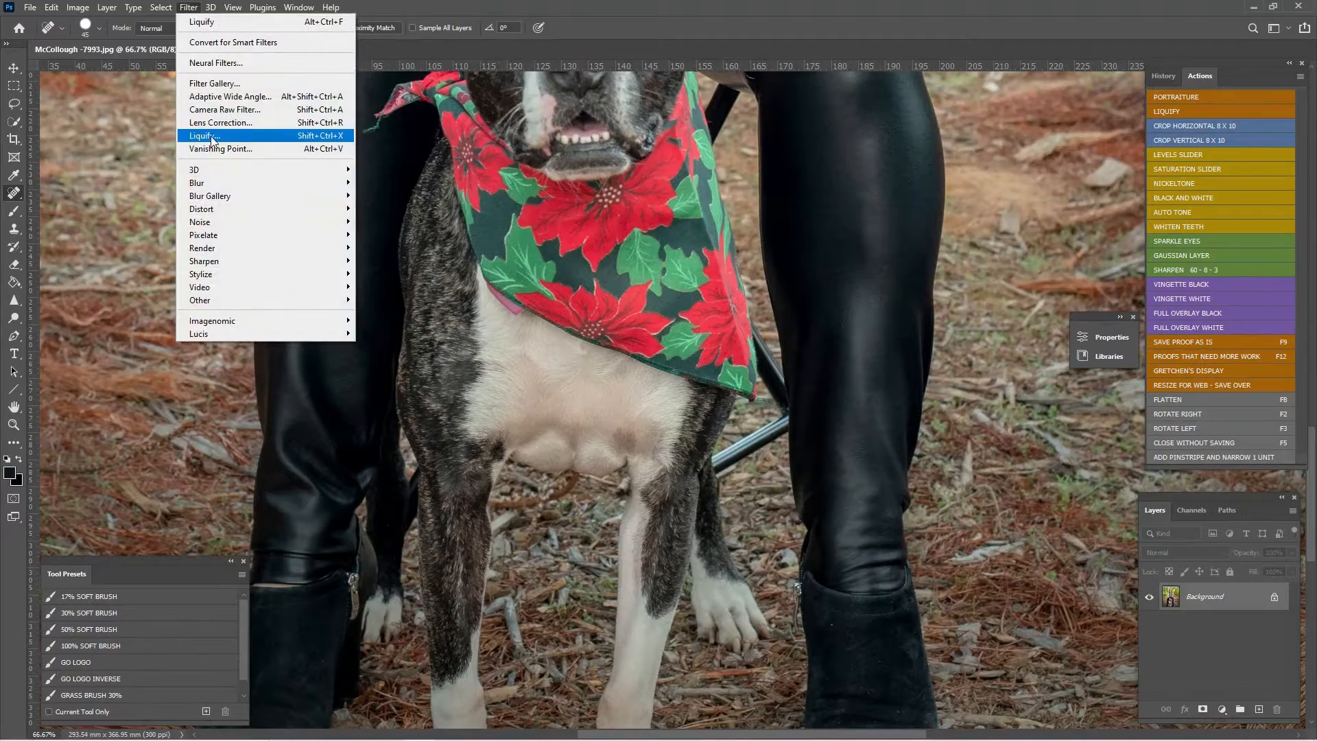
click(212, 139)
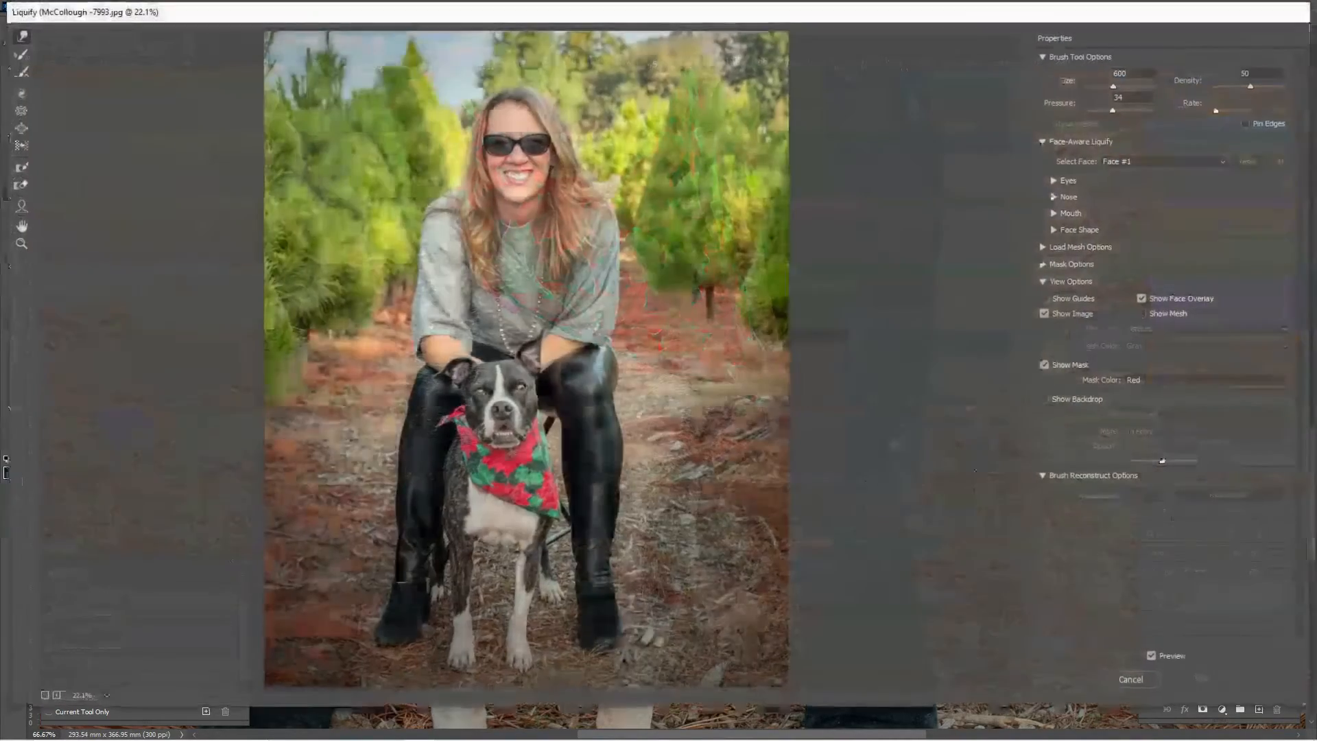
key(ctrl+plus)
key(ctrl+plus)
key(ctrl+plus)
mouse_move(727, 591)
mouse_down()
mouse_move(791, 279)
mouse_move(781, 206)
mouse_up()
key(ctrl+plus)
key(bracketleft)
key(bracketleft)
key(bracketleft)
key(bracketleft)
key(bracketleft)
key(bracketleft)
key(bracketleft)
key(bracketleft)
key(bracketleft)
key(bracketleft)
key(bracketleft)
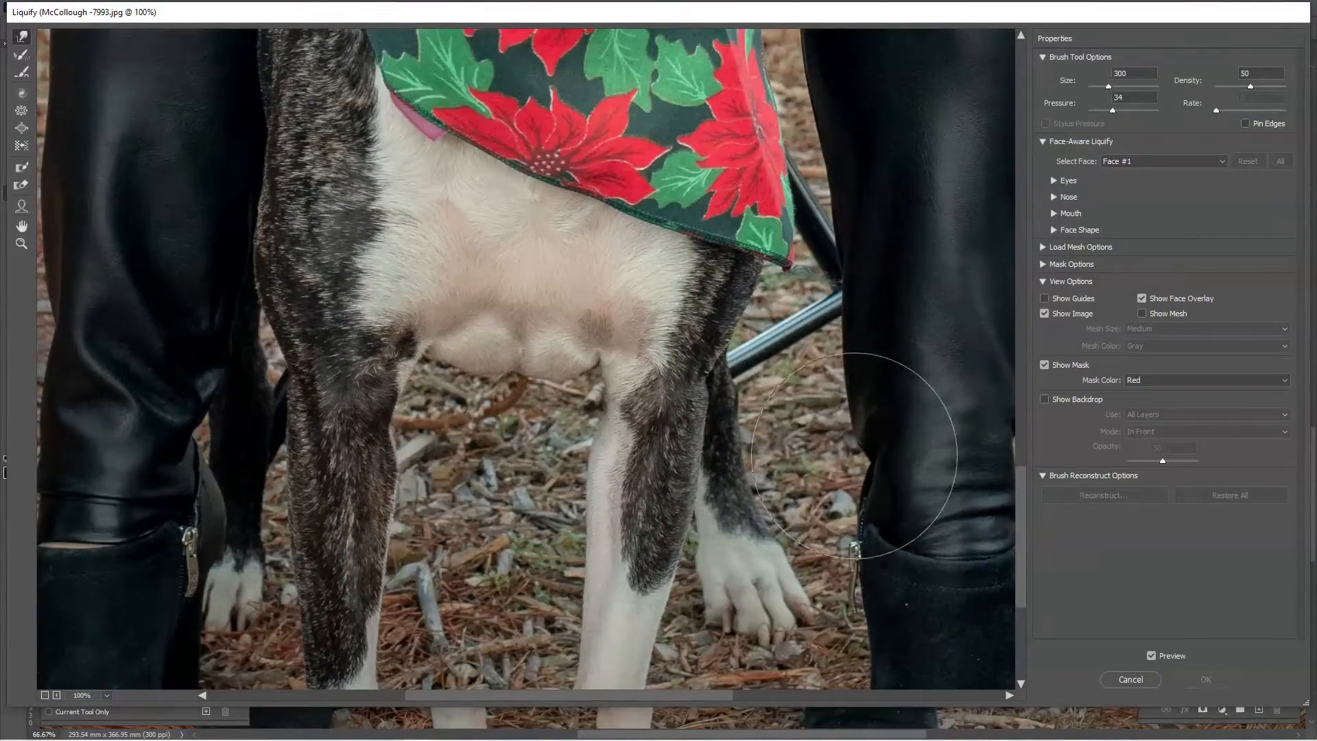
- Smooth the notch in the inner edge of the leg above the boot's zipper with Forward Warp, enlarging the brush to 100
key(ctrl+minus)
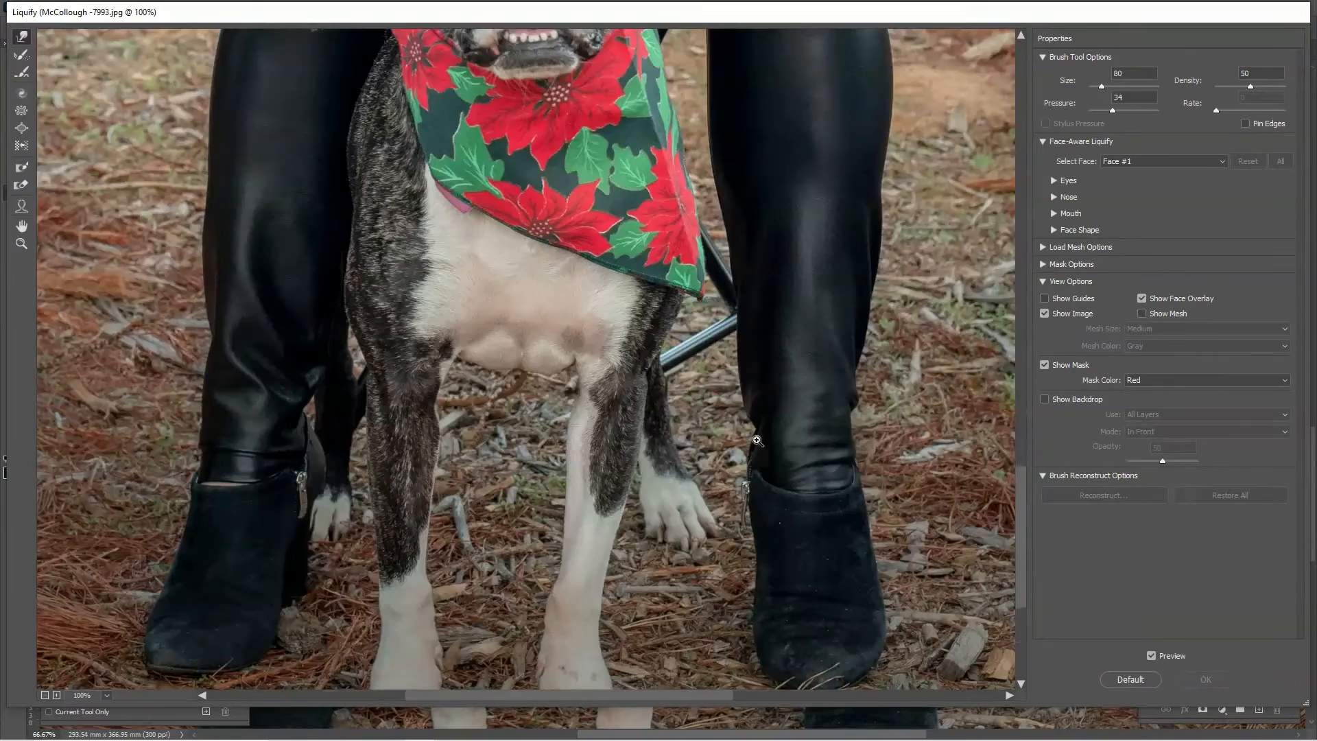
key(ctrl+plus)
drag(877, 480, 866, 445)
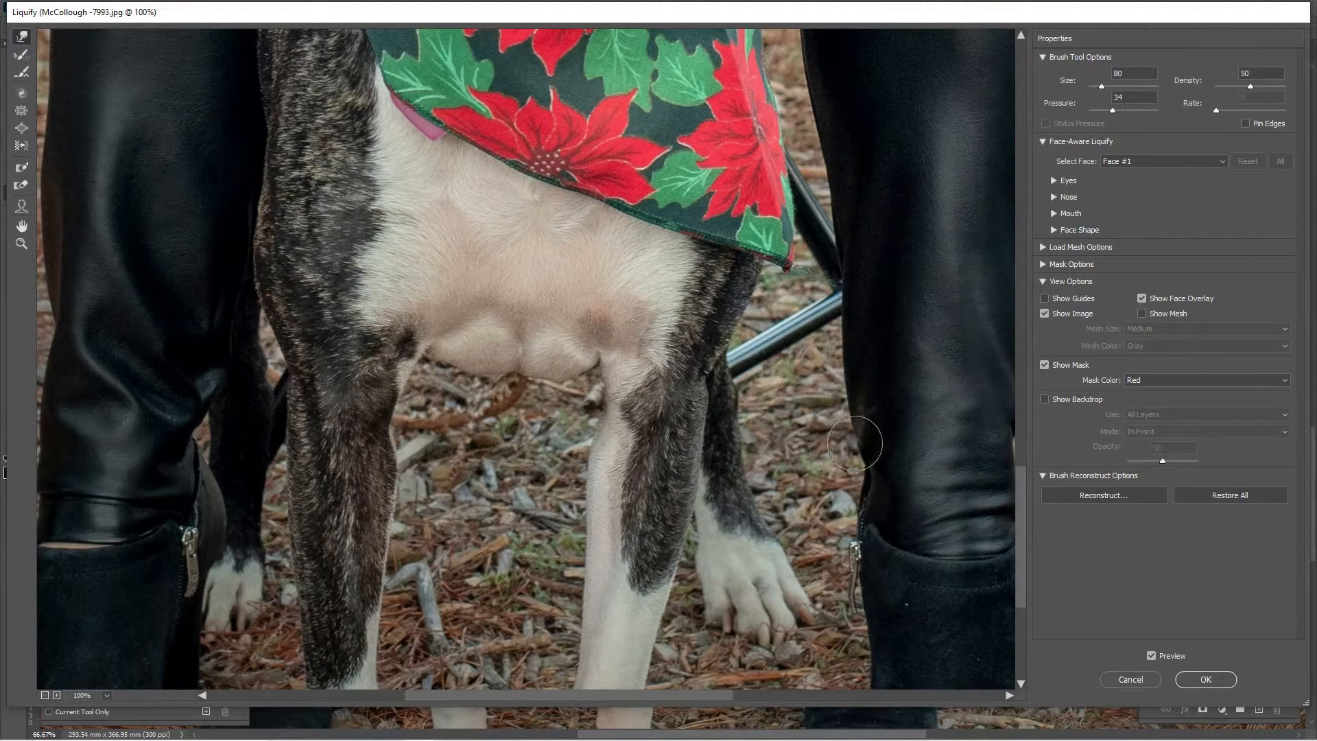
key(bracketright)
key(bracketright)
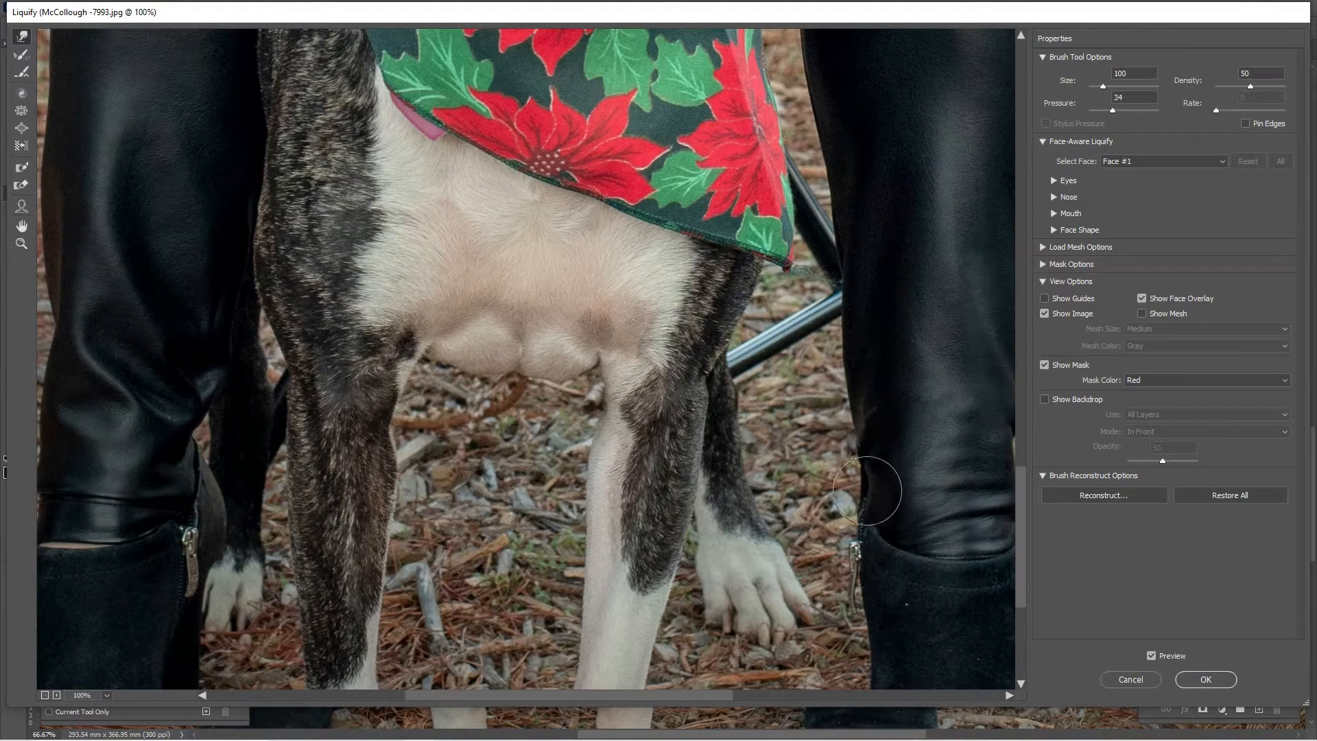
drag(876, 480, 849, 461)
- Smooth the outer calf edge of the leg right of the dog with a size 200 Forward Warp brush
scroll(848, 462, right, 3)
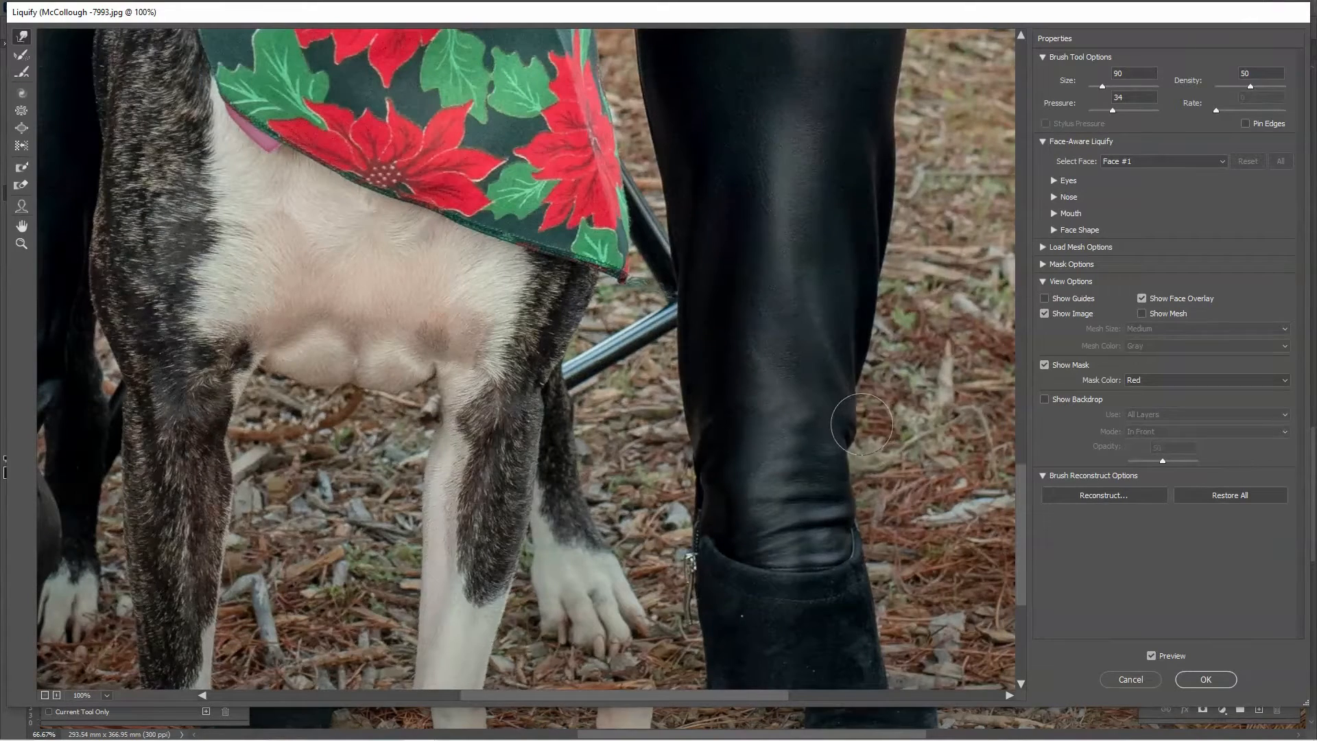
key(ctrl+minus)
key(bracketright)
key(bracketright)
key(bracketright)
key(bracketright)
key(bracketright)
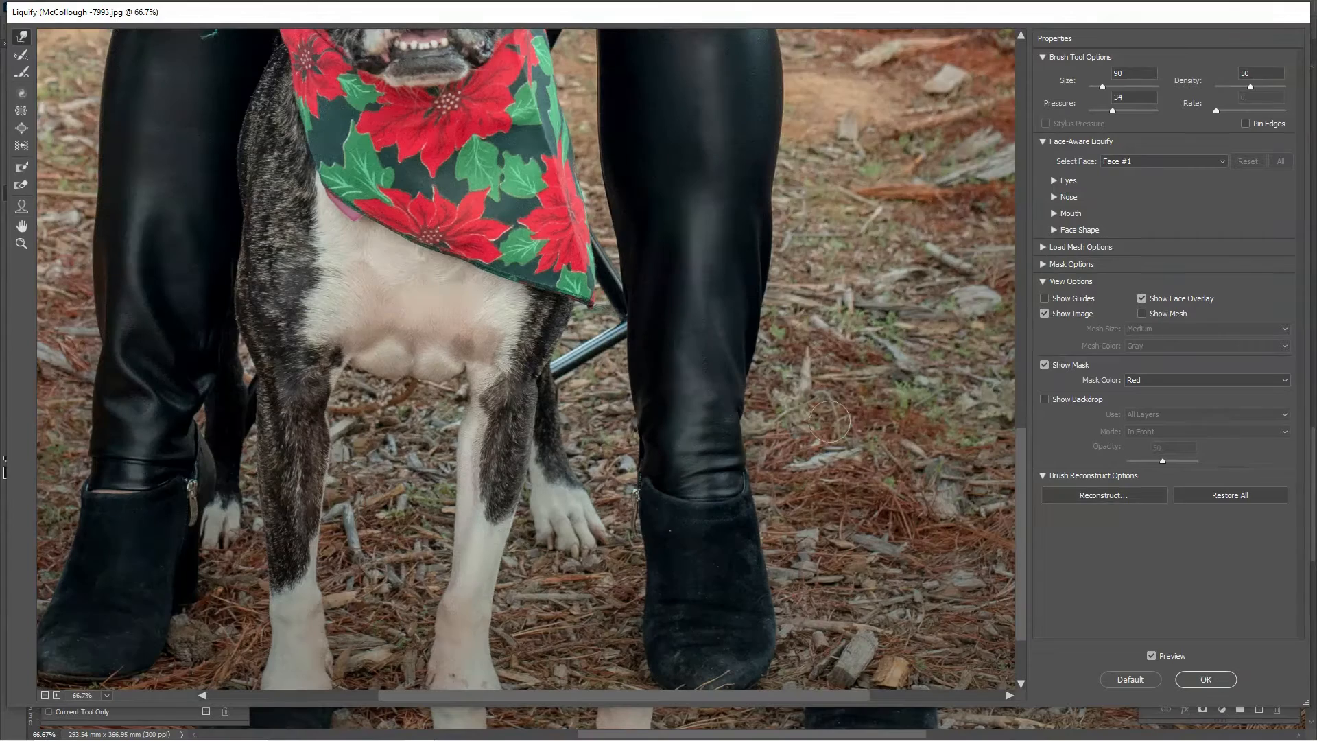
mouse_move(790, 248)
mouse_down()
mouse_move(771, 221)
mouse_move(782, 280)
mouse_up()
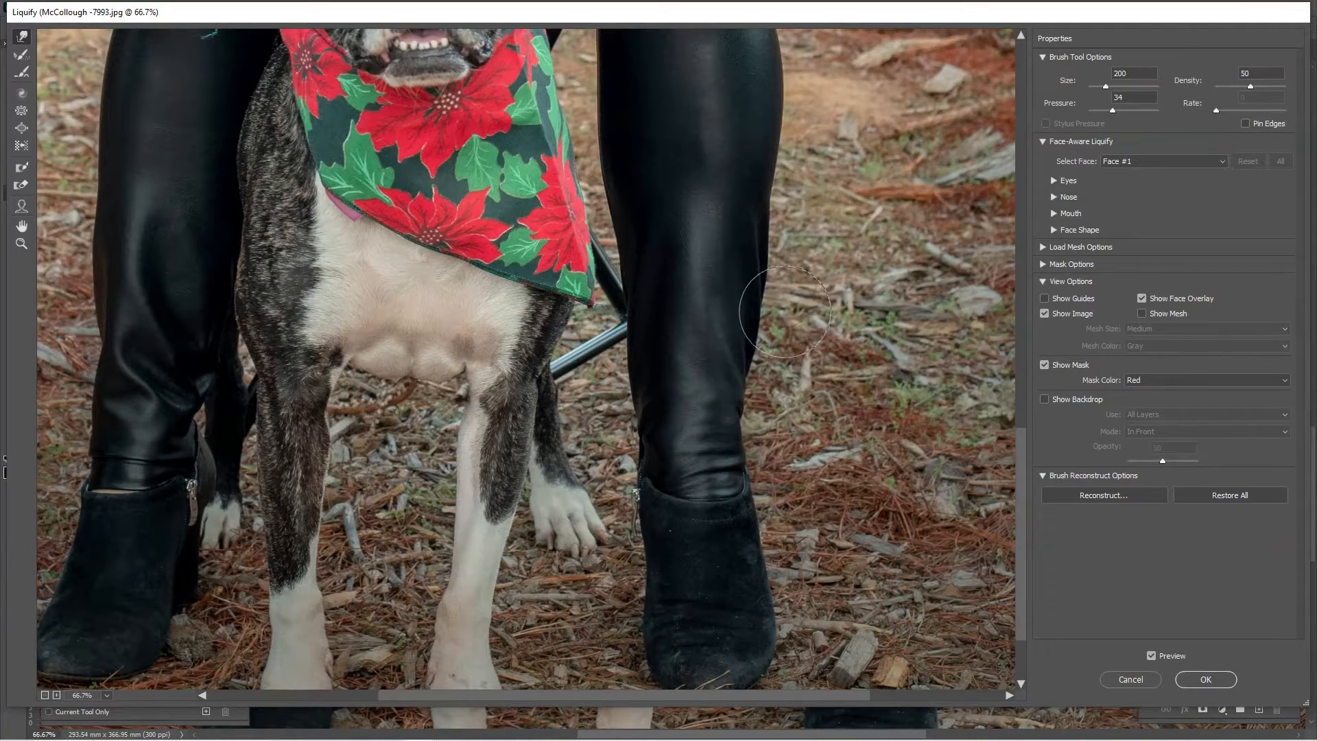
- Refine the outer pants edge just above the boot with a smaller Forward Warp brush, between size 50 and 90
key(ctrl+minus)
key(ctrl+plus)
key(bracketleft)
key(bracketleft)
key(bracketleft)
key(bracketleft)
key(bracketleft)
key(bracketleft)
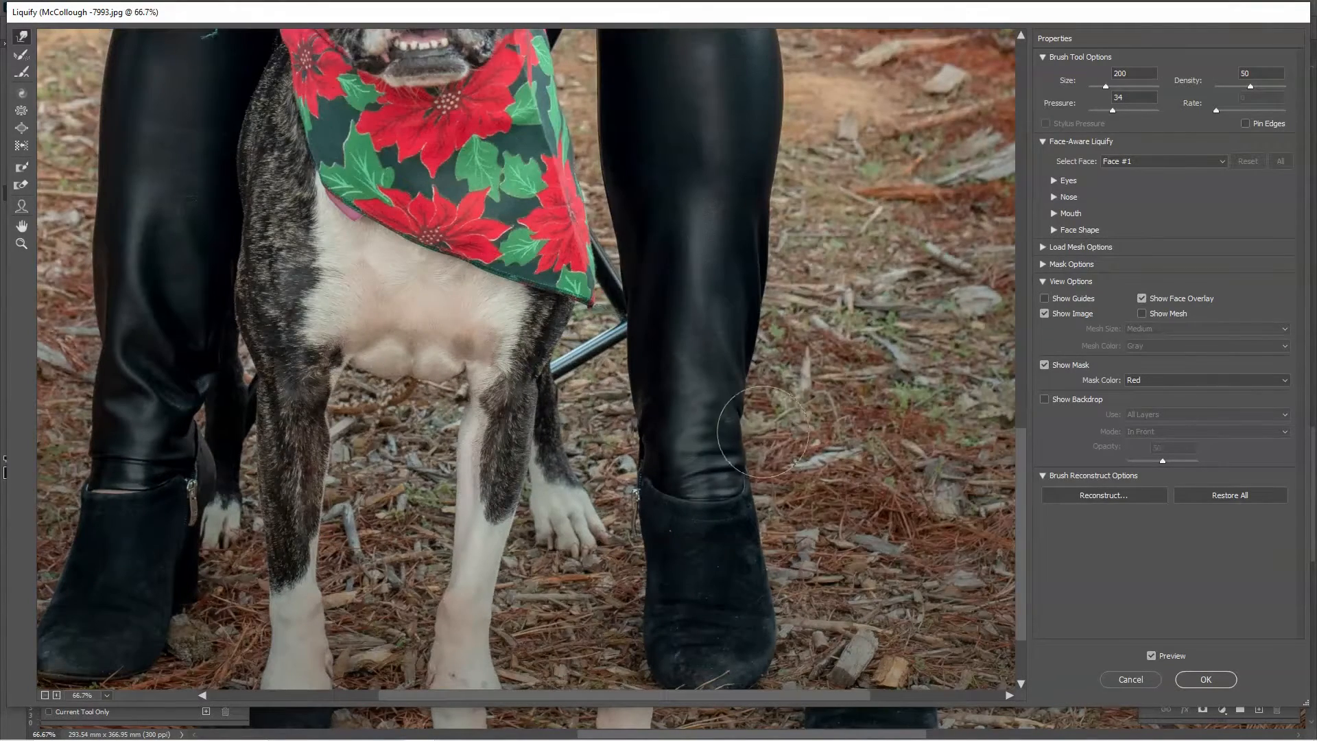
key(bracketleft)
key(bracketleft)
key(bracketleft)
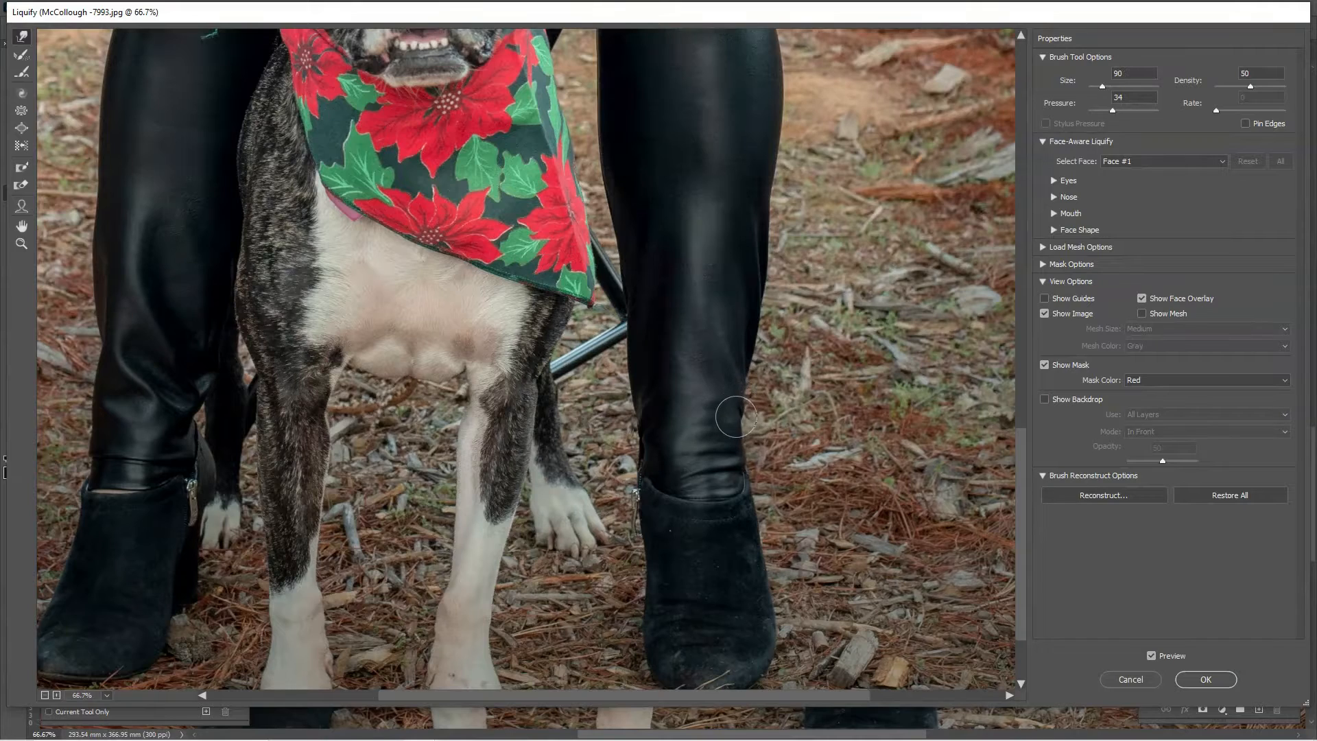
key(ctrl+plus)
key(bracketleft)
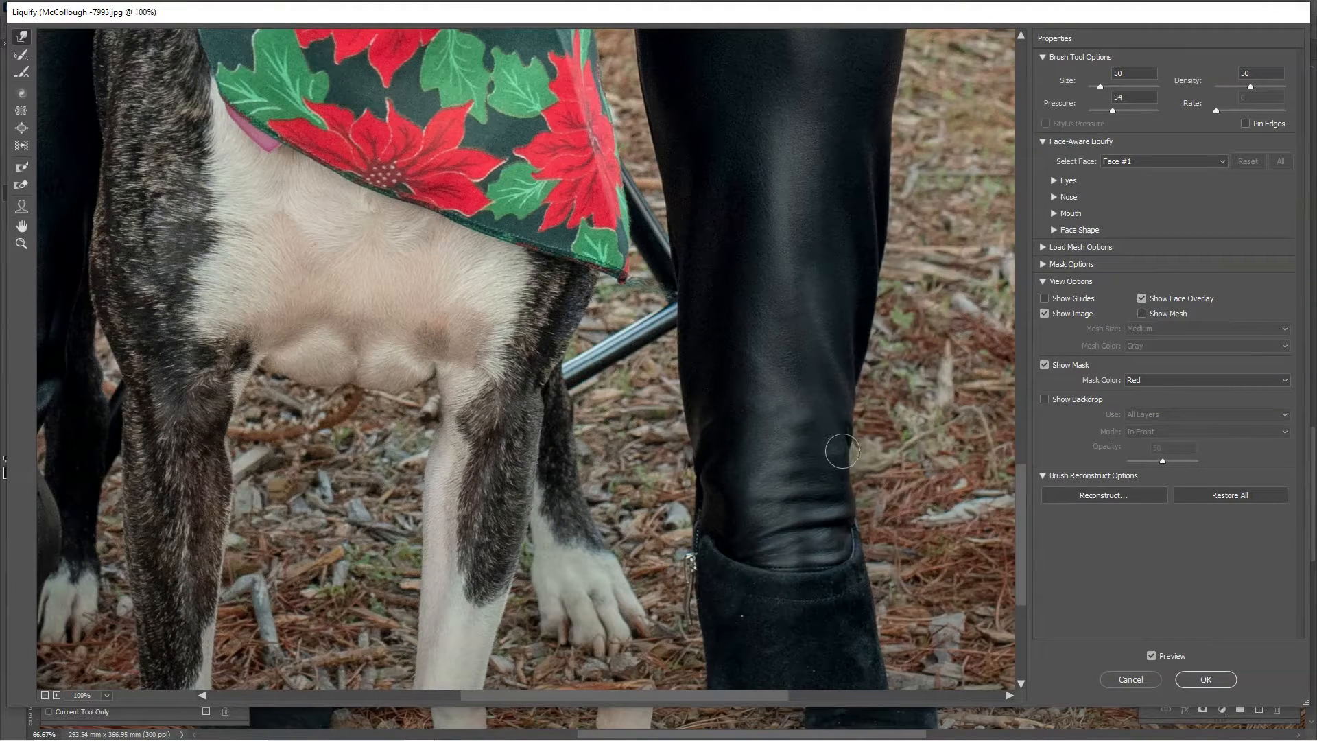
key(bracketright)
- Enlarge the Forward Warp brush to 300 for reshaping the outer contour of the calf
scroll(885, 384, up, 1)
scroll(885, 384, right, 2)
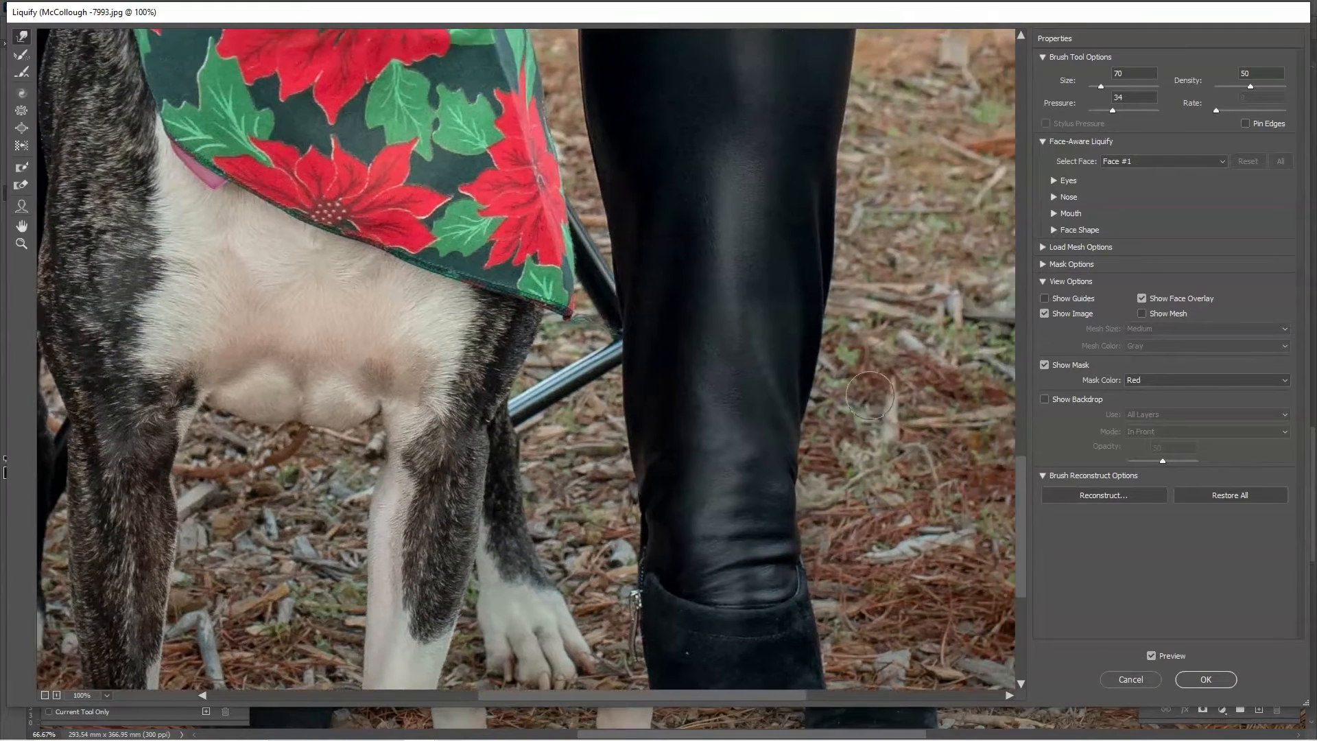
key(bracketright)
key(bracketright)
key(bracketright)
ctrl+alt+click(861, 310)
key(bracketright)
key(bracketright)
key(bracketright)
key(bracketright)
key(bracketright)
key(bracketright)
key(bracketright)
key(bracketright)
key(bracketright)
key(bracketright)
key(bracketright)
key(bracketright)
key(bracketright)
key(bracketright)
key(bracketright)
key(bracketright)
key(bracketright)
key(bracketright)
key(bracketright)
key(bracketright)
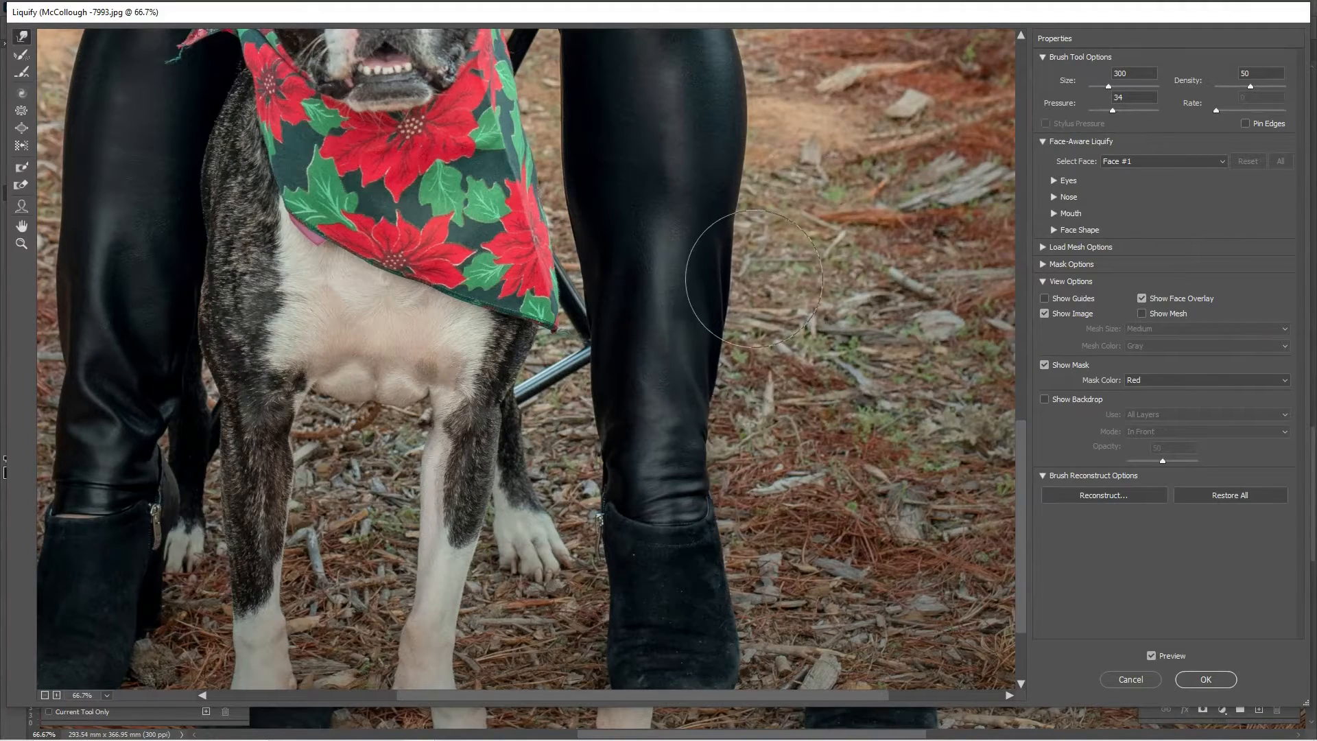
key(ctrl+alt+minus)
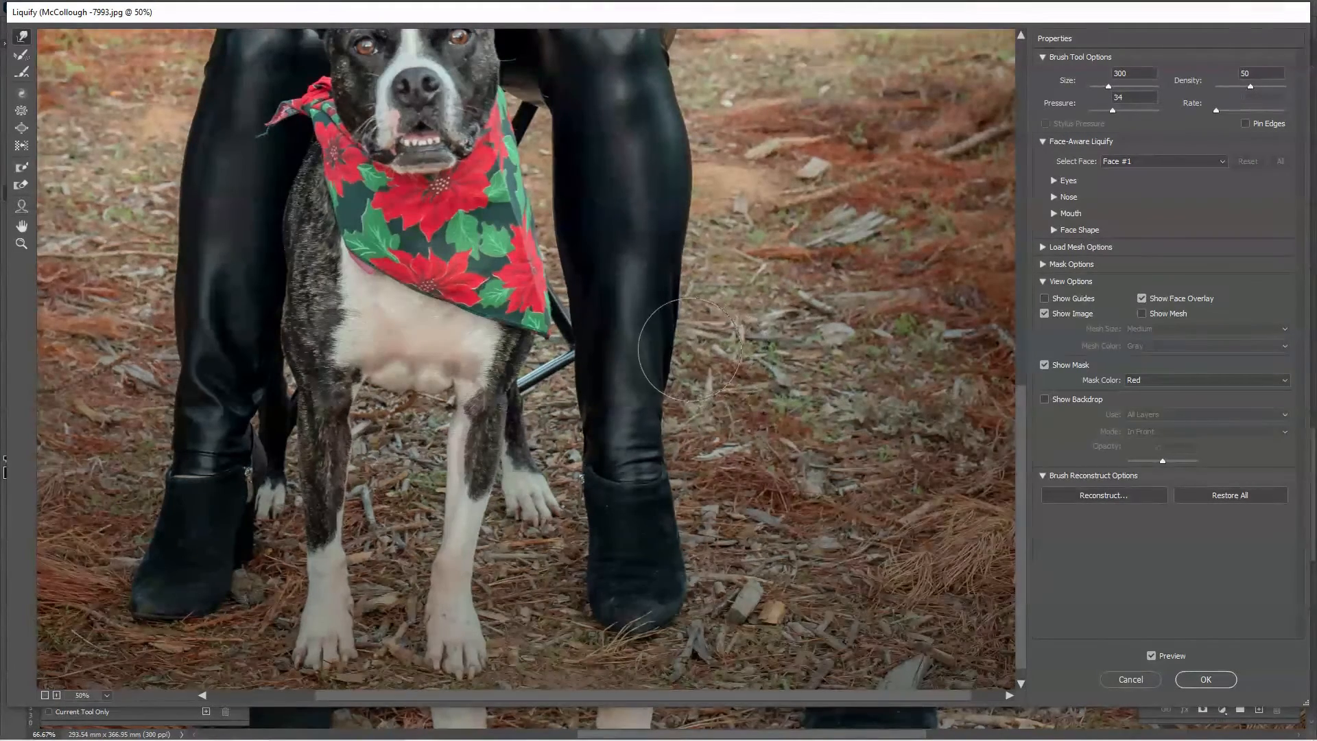
key(ctrl+minus)
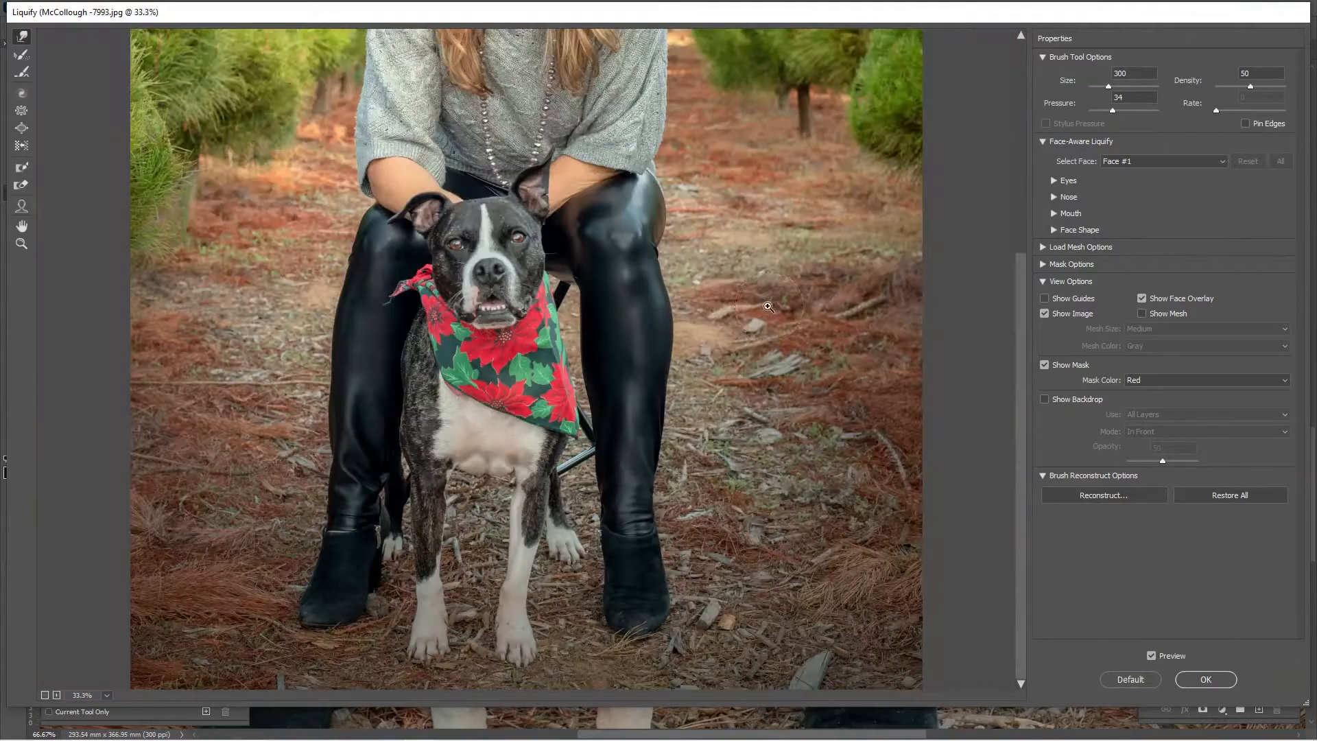
key(bracketright)
key(bracketright)
key(bracketright)
key(bracketright)
key(bracketright)
key(bracketright)
key(bracketright)
key(bracketright)
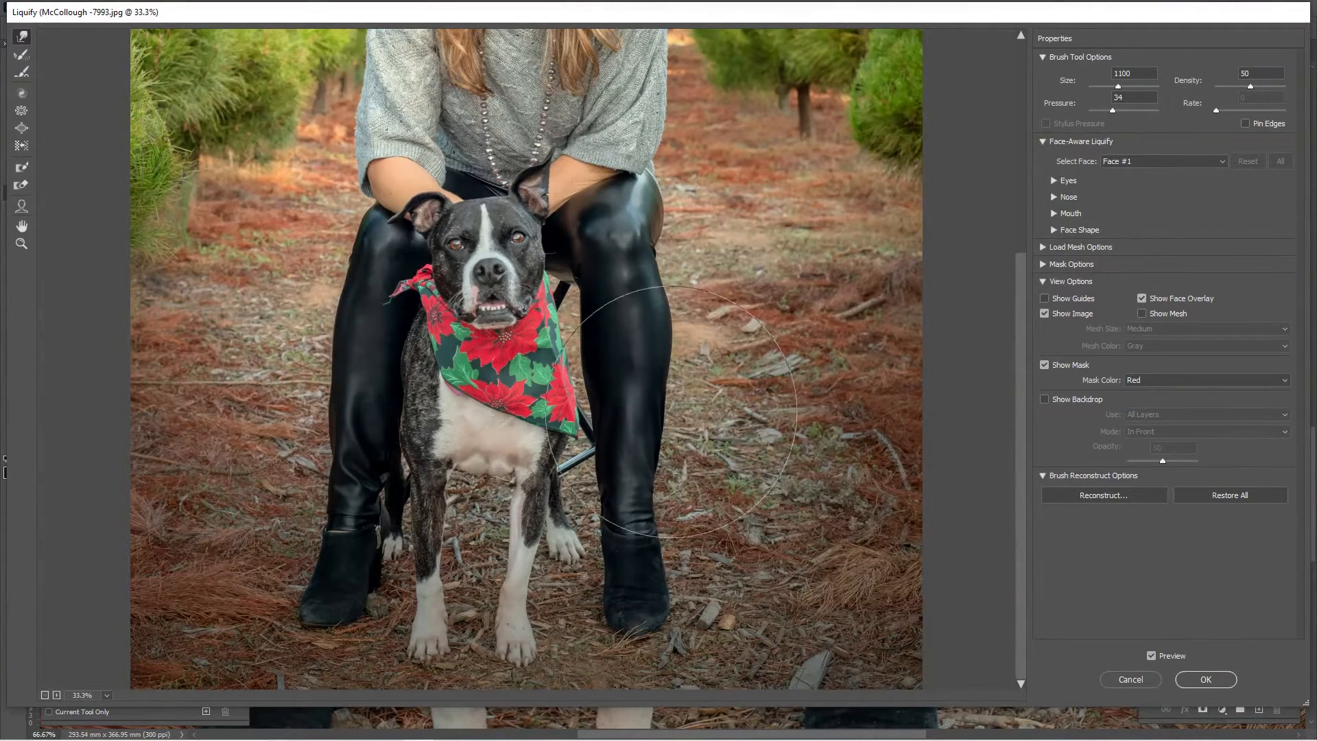
key(ctrl+plus)
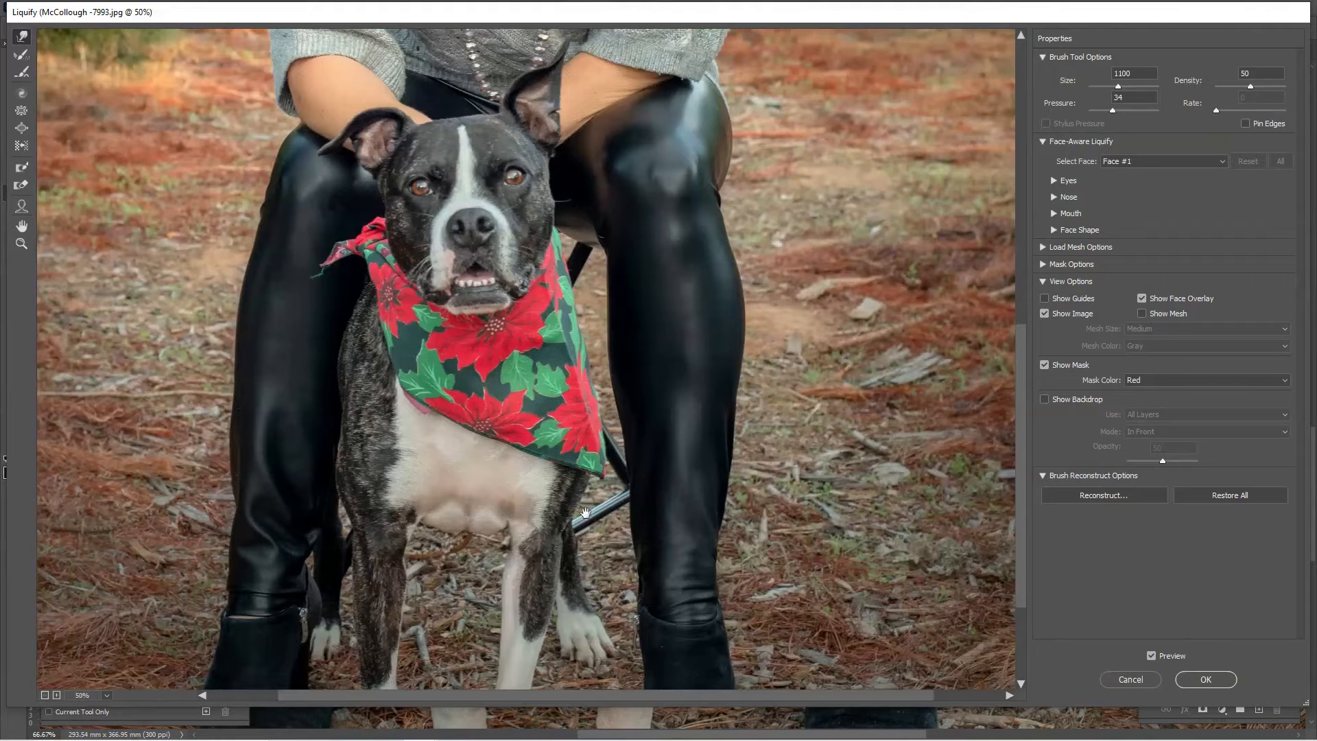
key(bracketleft)
key(bracketleft)
key(bracketleft)
key(bracketleft)
key(bracketleft)
key(bracketleft)
key(bracketleft)
key(bracketleft)
key(bracketleft)
key(bracketleft)
key(bracketleft)
key(bracketleft)
key(bracketright)
key(bracketright)
key(bracketright)
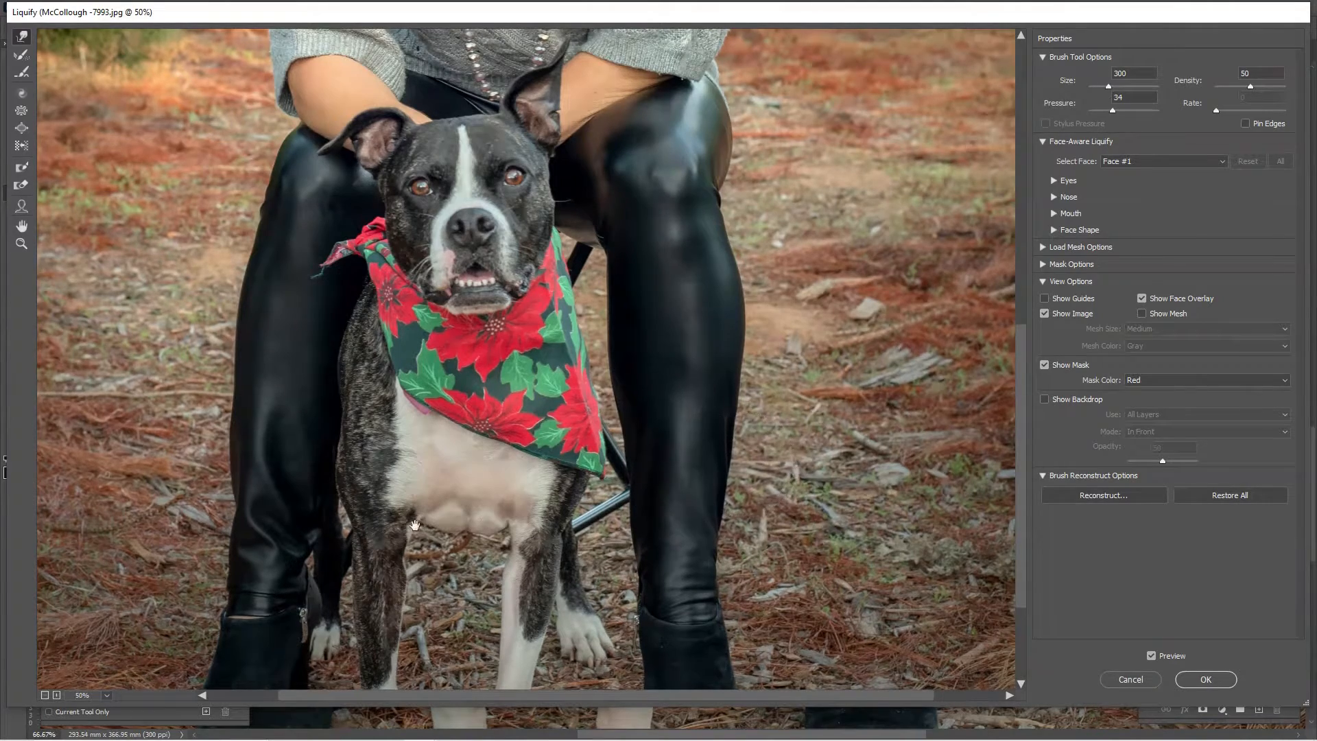
- Reshape the outer calf edge of the leg left of the dog with a Forward Warp brush between size 175 and 300
drag(402, 499, 508, 464)
key(ctrl+plus)
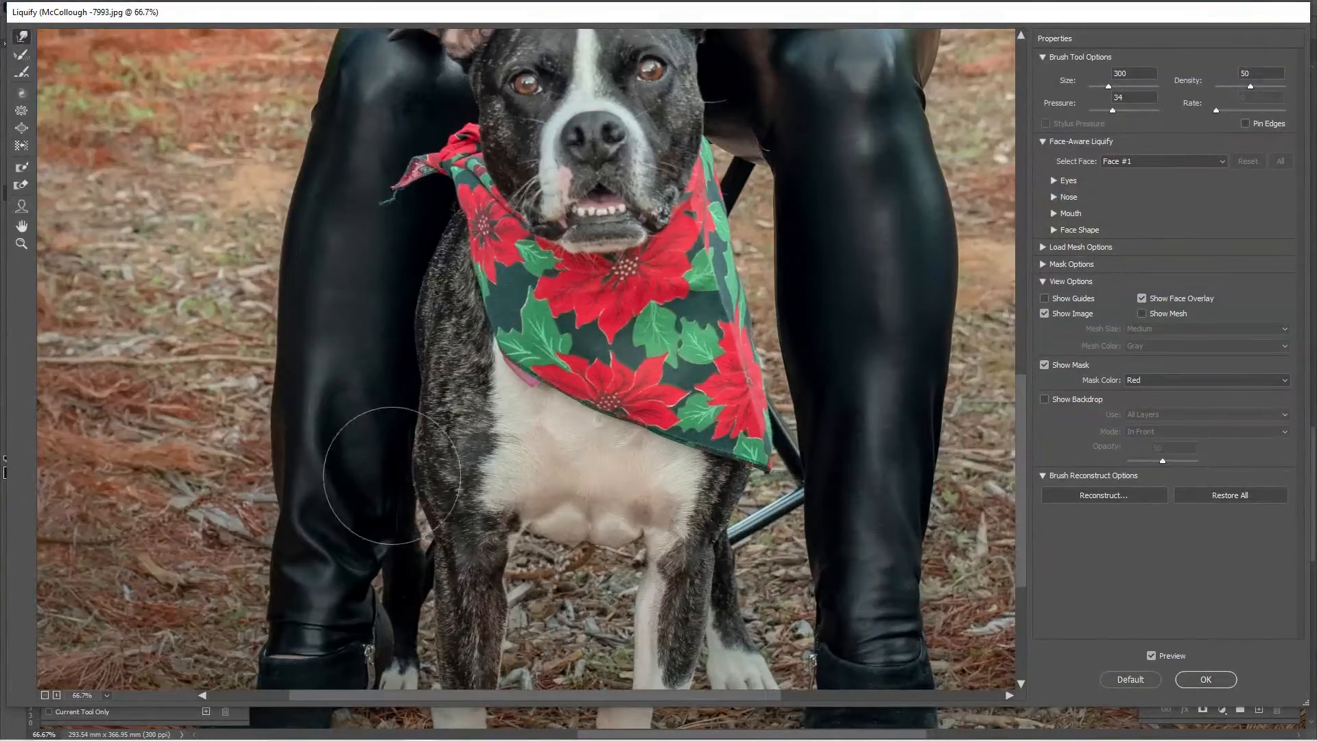
drag(391, 481, 553, 446)
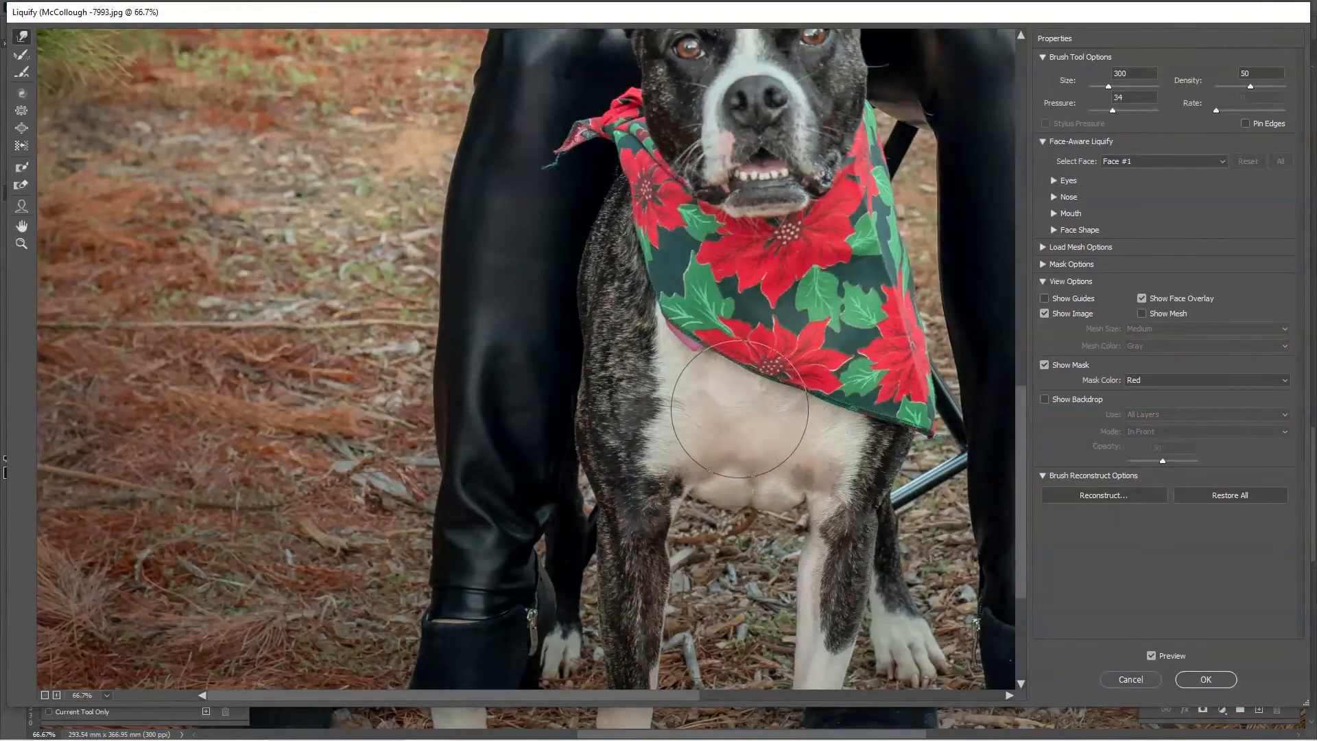
mouse_move(734, 394)
mouse_down()
mouse_move(570, 529)
mouse_move(529, 544)
mouse_up()
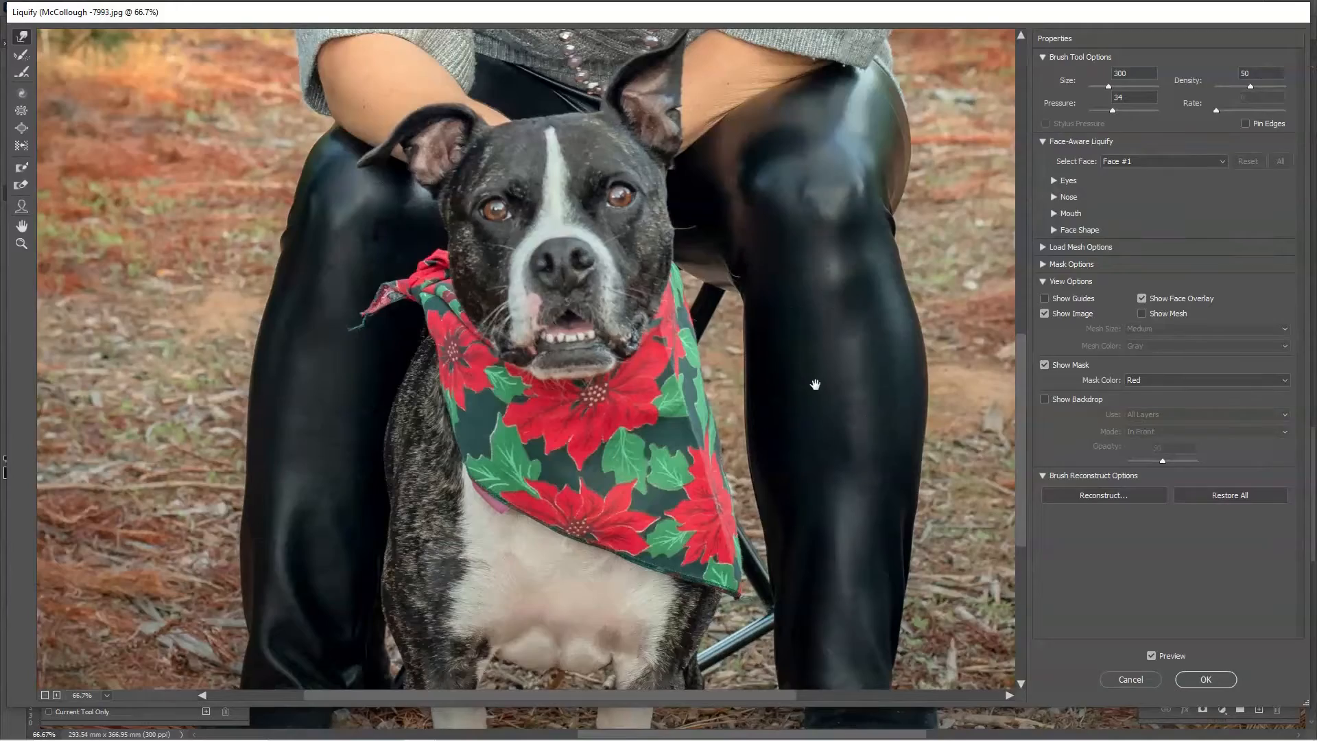
mouse_move(498, 517)
mouse_down()
mouse_move(698, 463)
mouse_move(400, 390)
mouse_move(505, 394)
mouse_up()
mouse_move(962, 395)
mouse_down()
mouse_move(706, 391)
mouse_move(717, 391)
mouse_up()
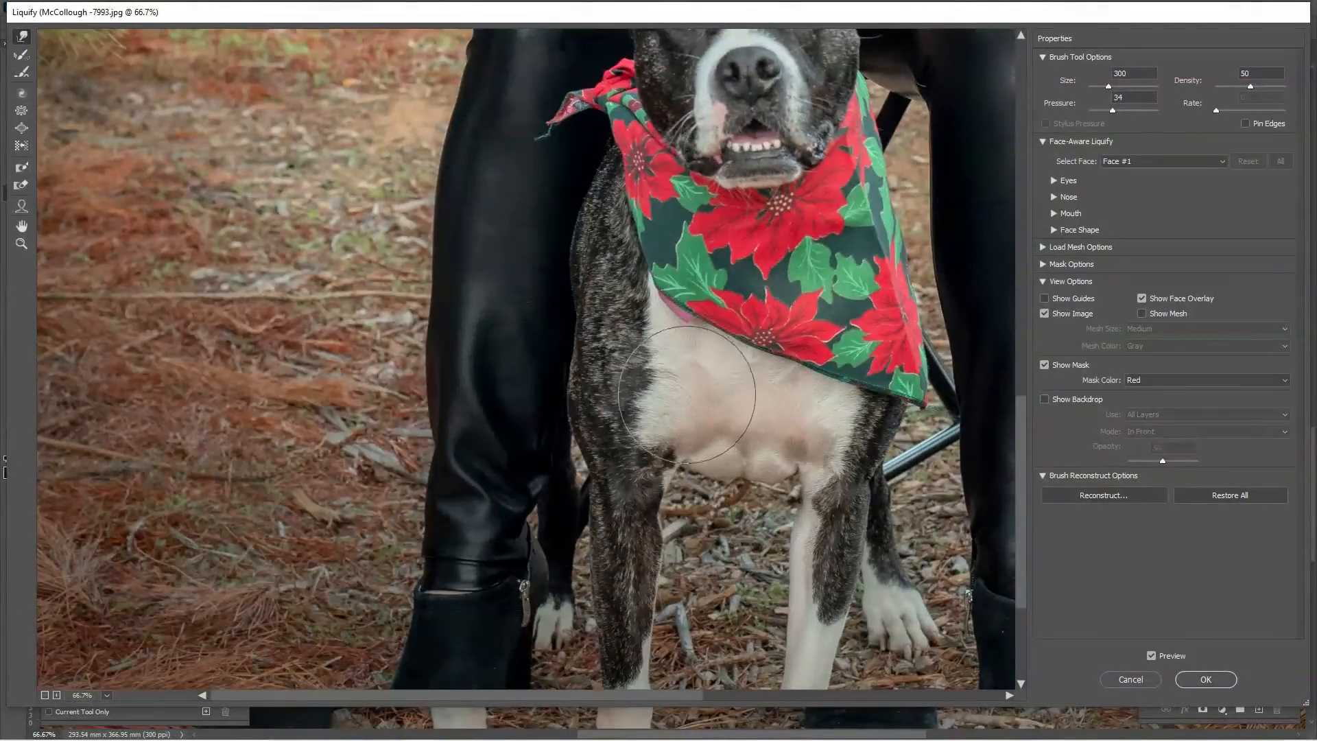
drag(492, 416, 466, 430)
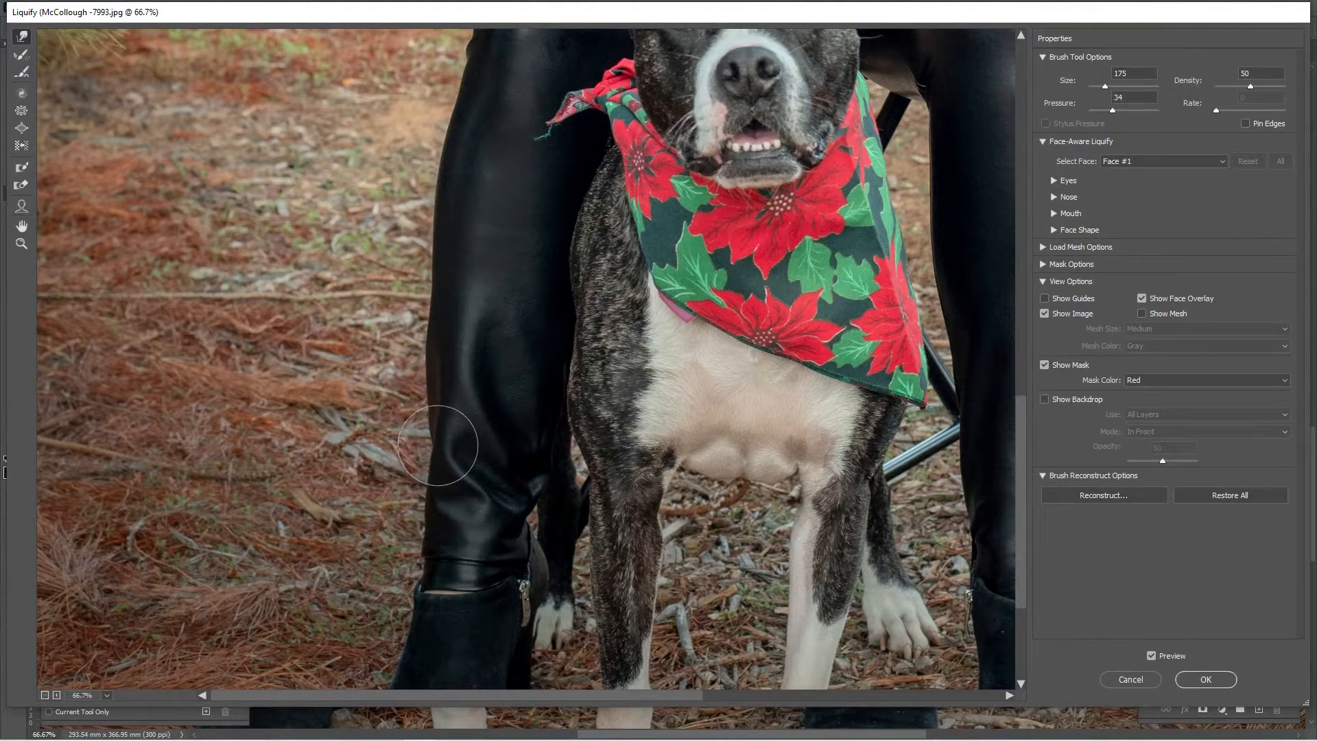
key(bracketleft)
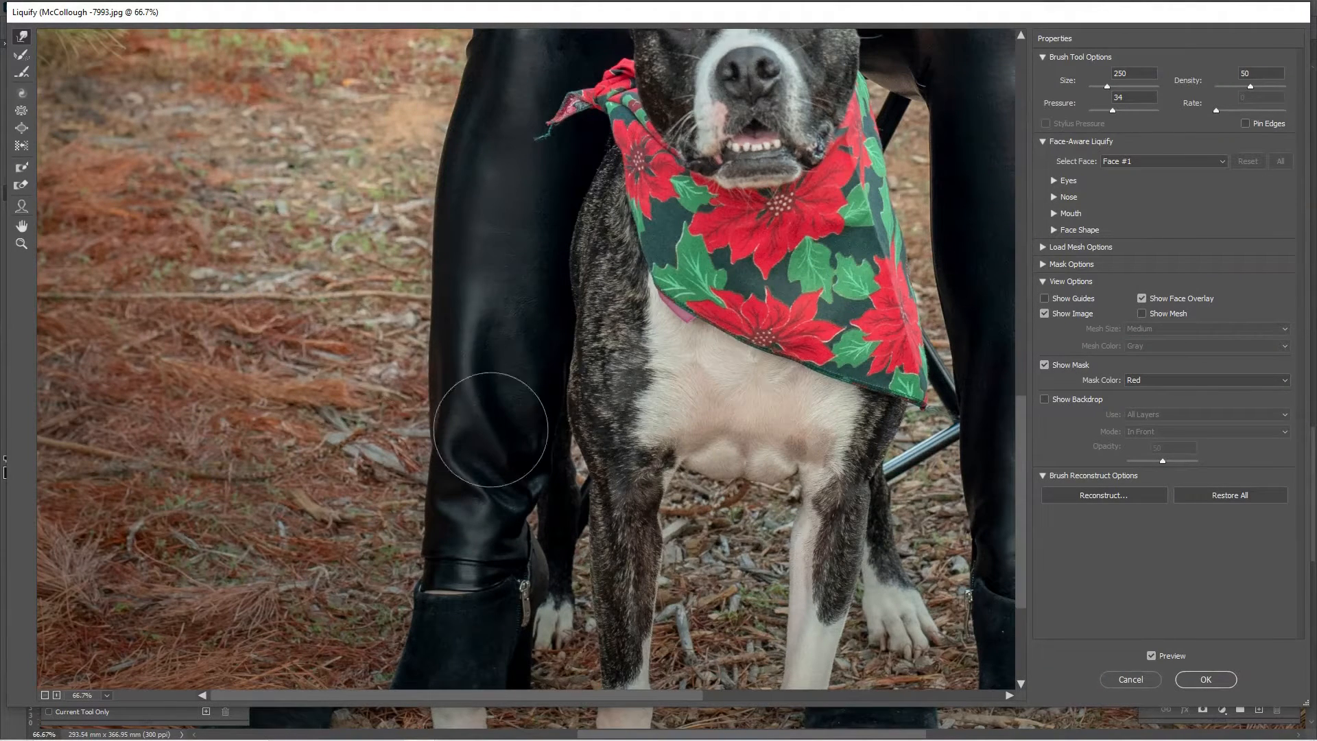
- Refine the lower outer outline of the leg left of the dog with a Forward Warp brush between size 100 and 200
key(bracketleft)
key(ctrl+plus)
drag(426, 455, 515, 470)
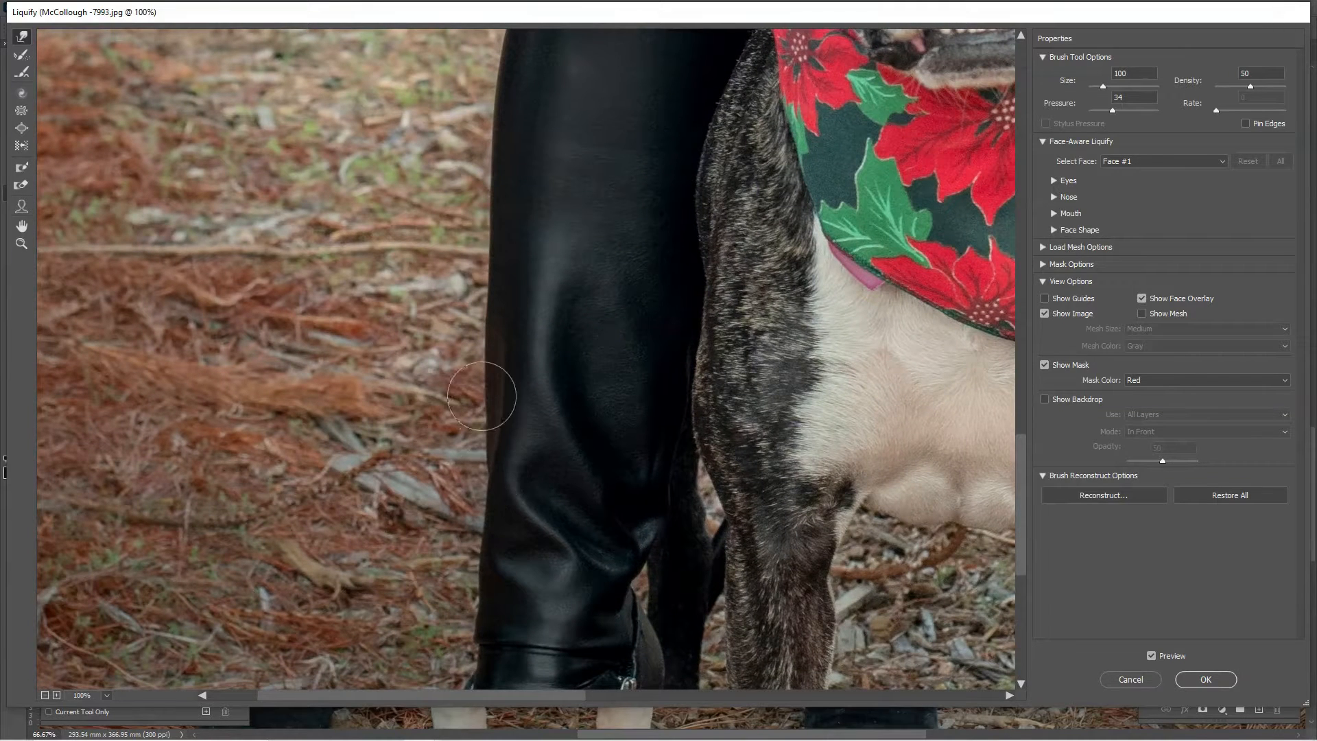
key(bracketright)
key(bracketright)
key(bracketright)
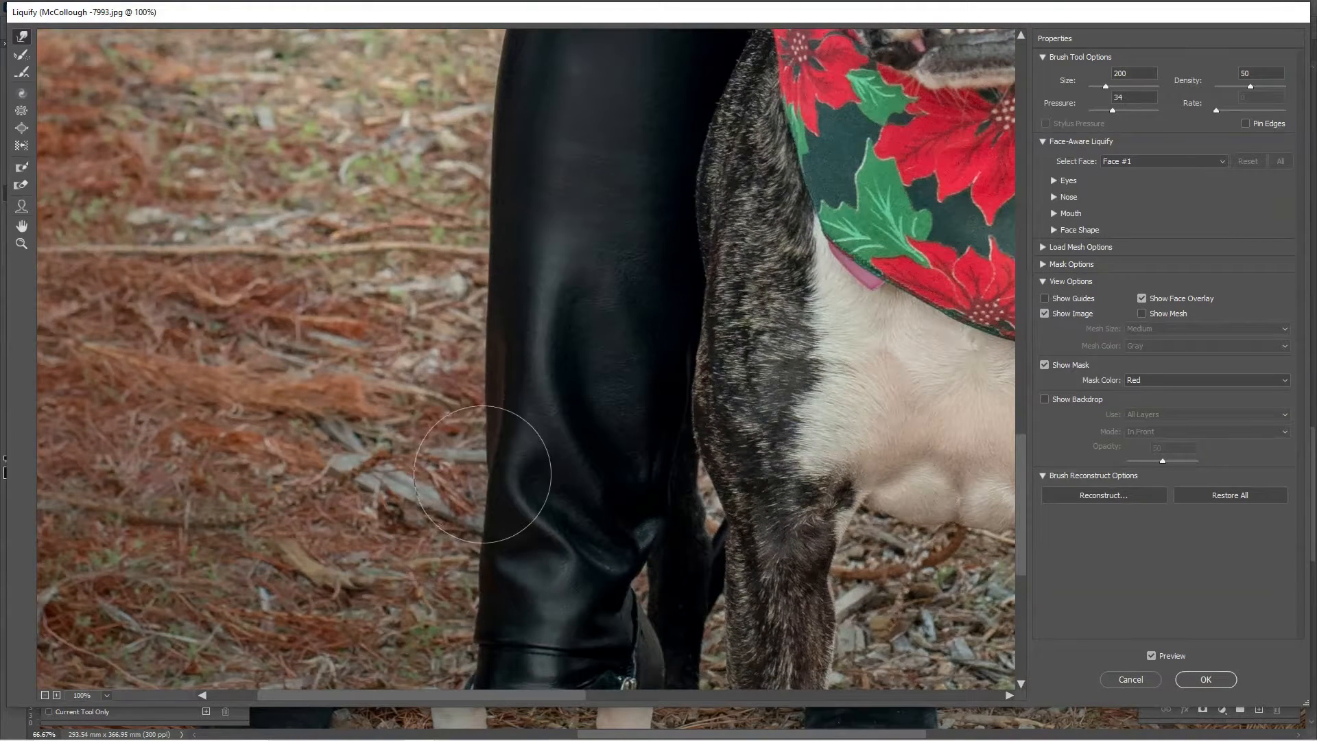
key(ctrl+minus)
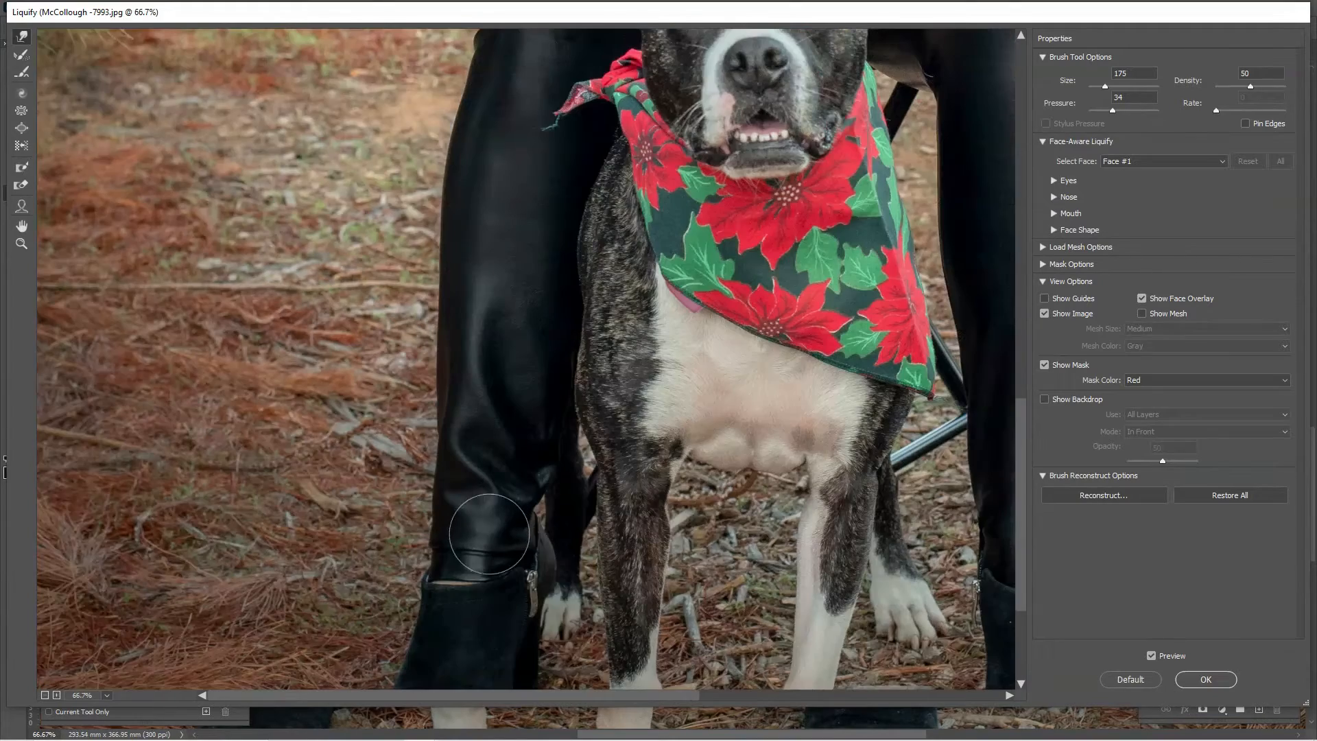
- Check both legs in the full picture and apply the Liquify changes
key(ctrl+minus)
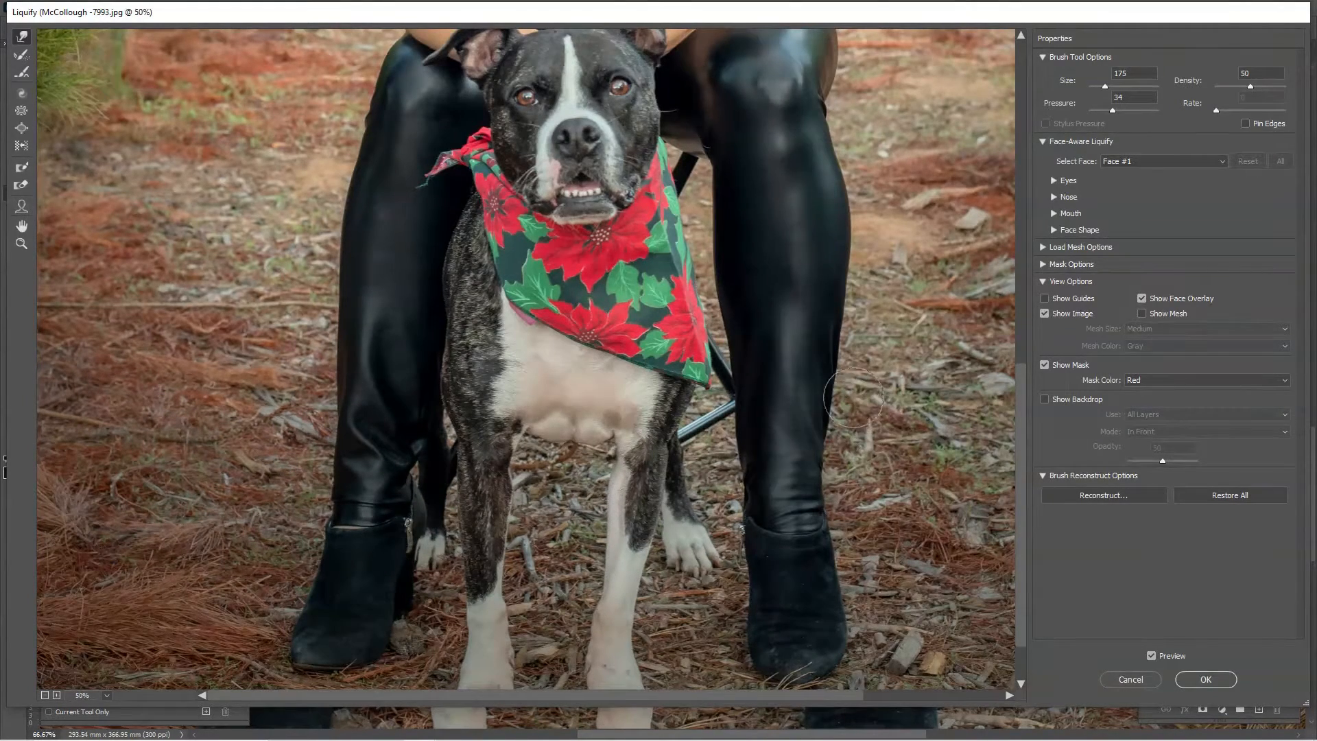
key(ctrl+minus)
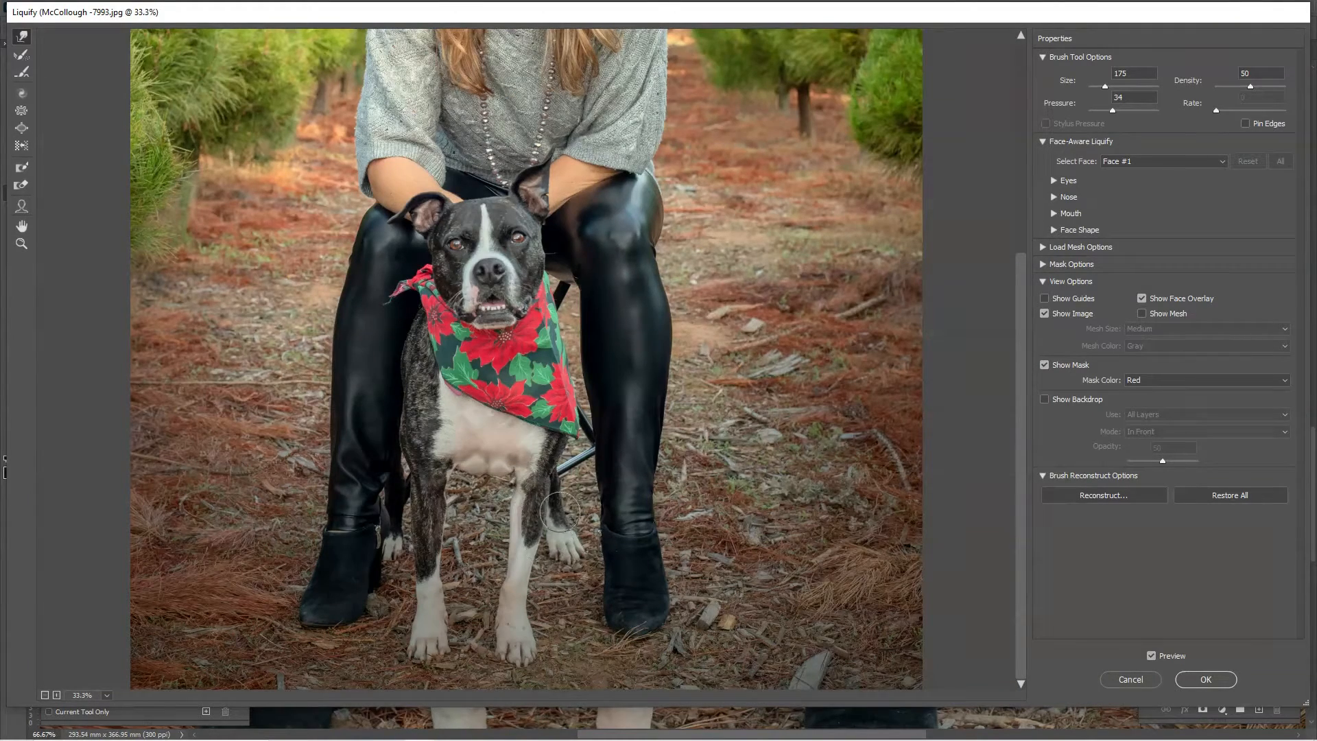
key(ctrl+plus)
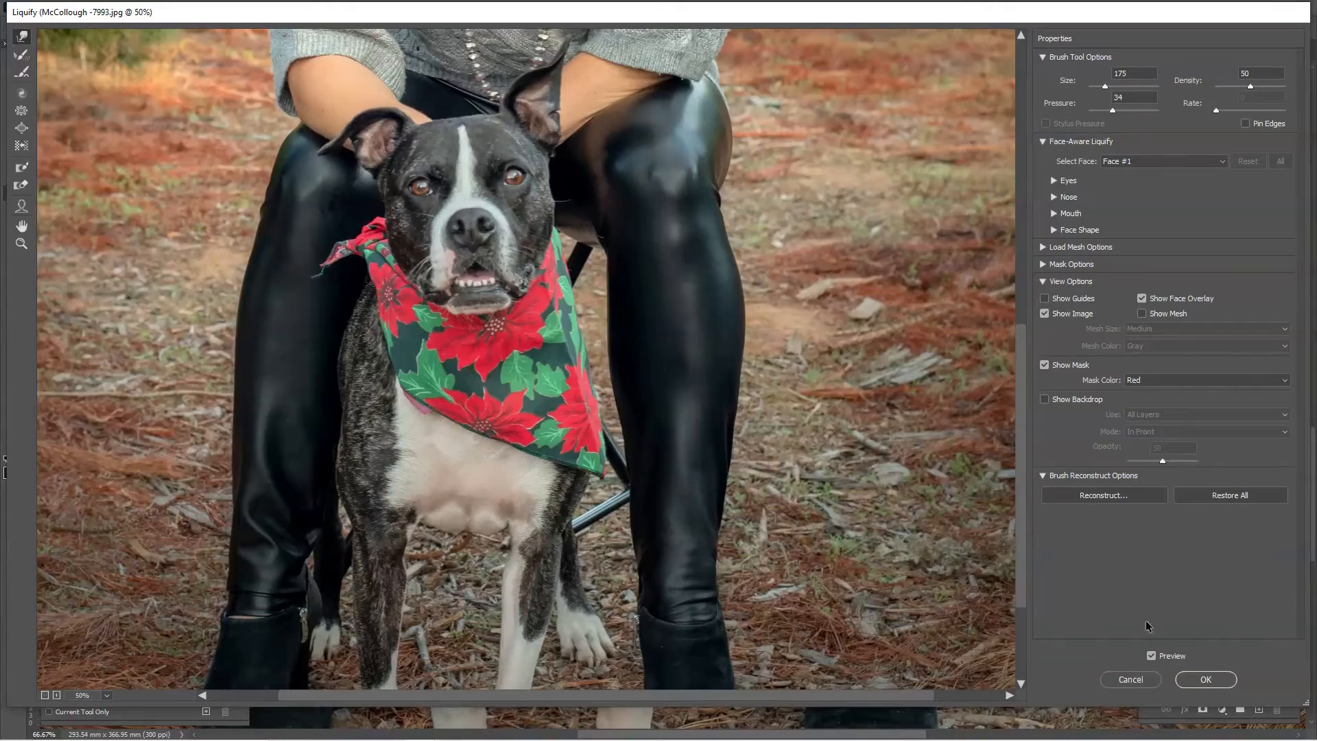
click(1205, 681)
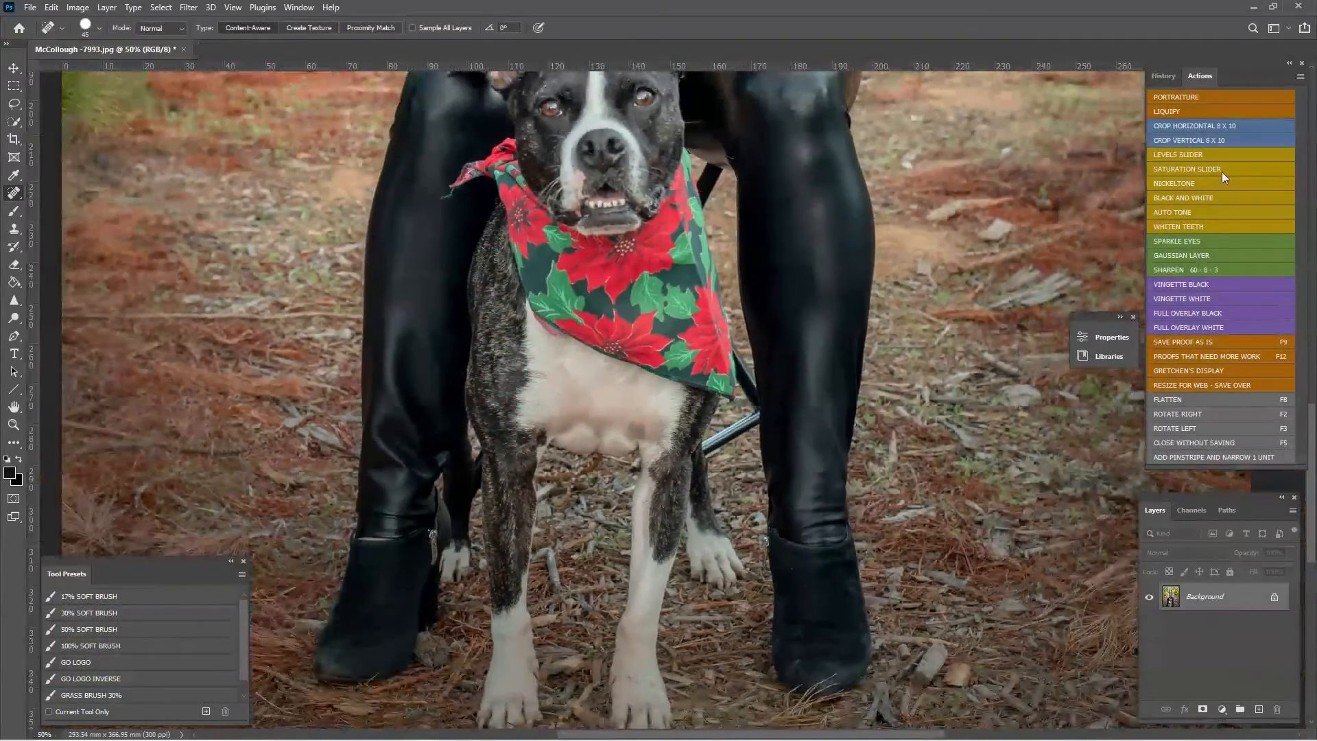
- Compare the legs before and after Liquify using the history states
click(1163, 77)
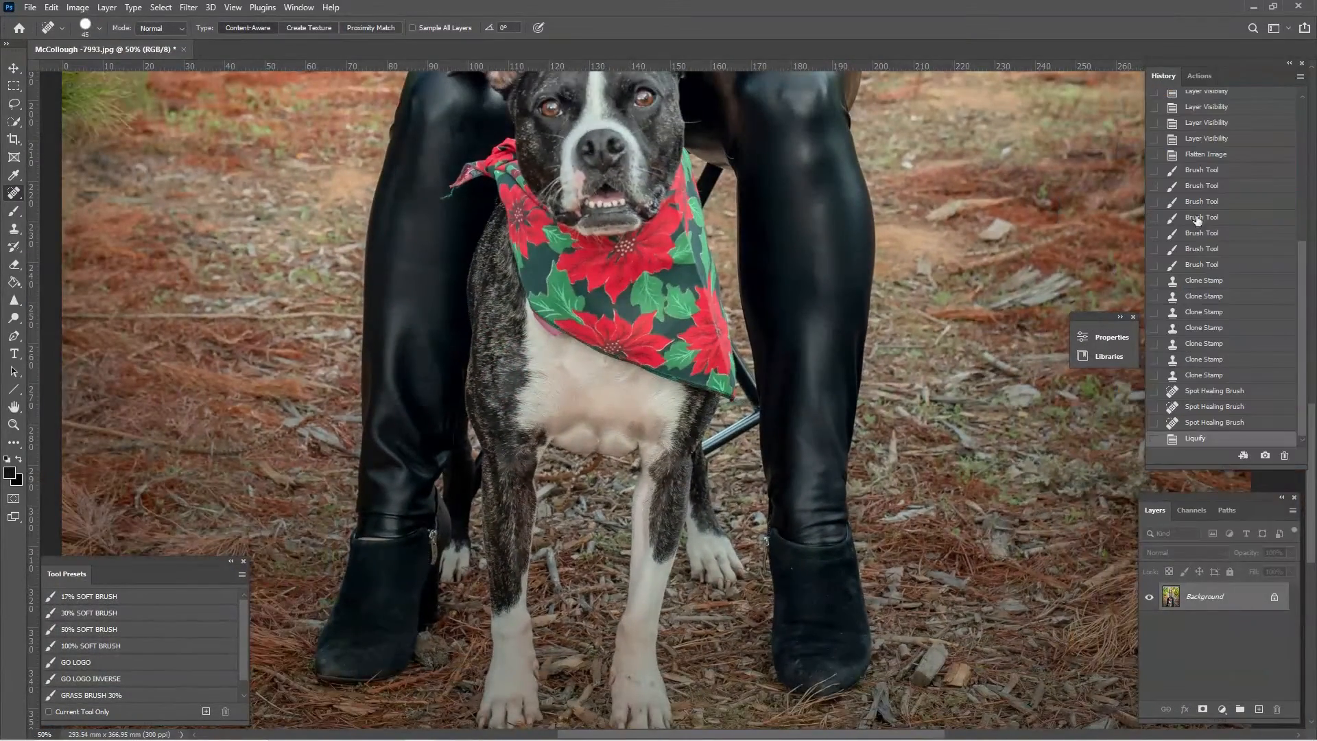
click(1227, 423)
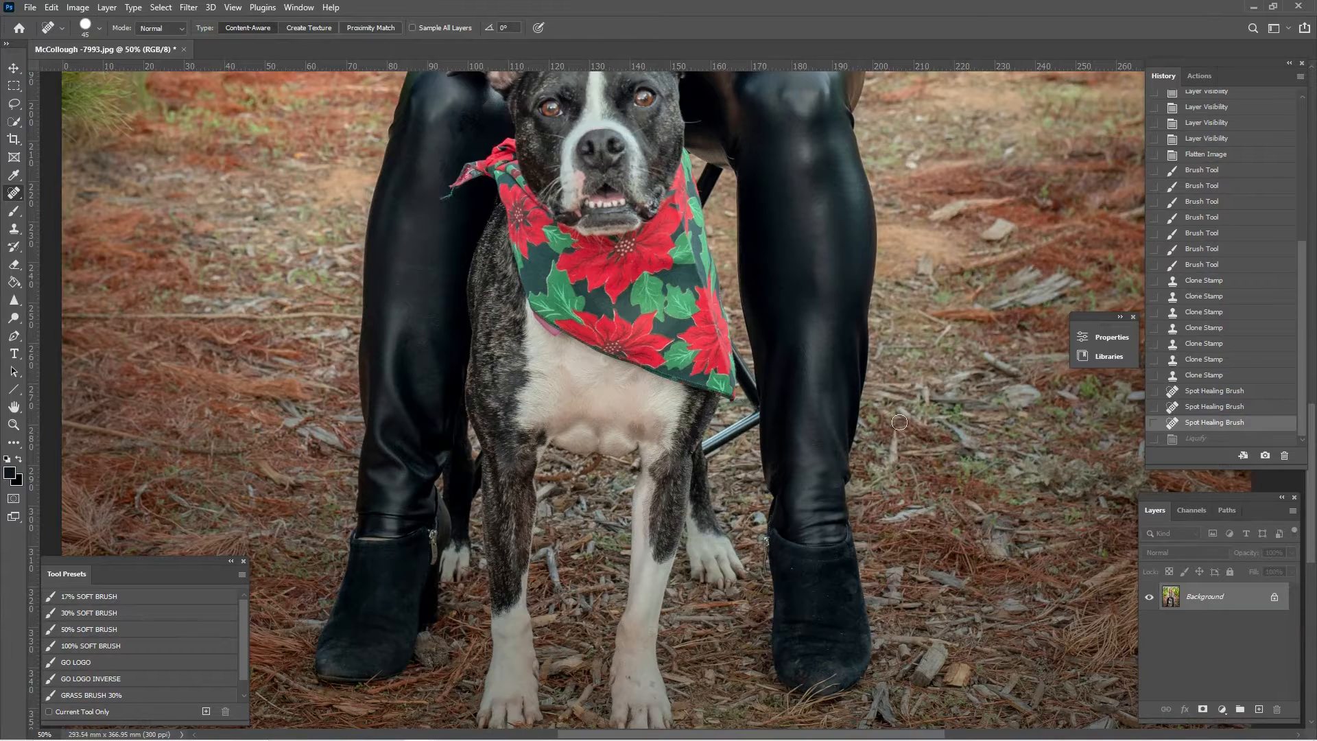
click(1222, 439)
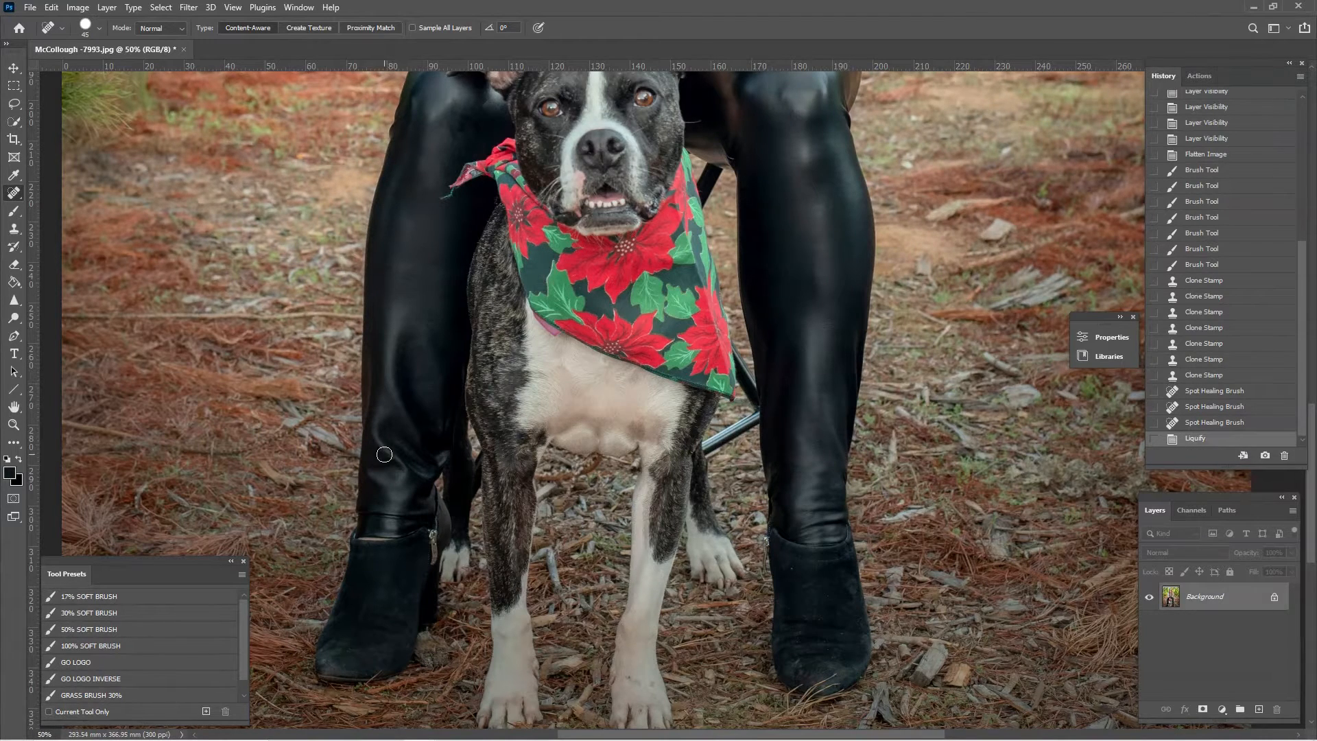
- Clone smooth leather over the creases on the calf left of the dog with the Clone Stamp in Lighten mode at 39% opacity
mouse_move(384, 500)
mouse_down()
mouse_move(483, 505)
mouse_move(501, 540)
mouse_up()
click(14, 229)
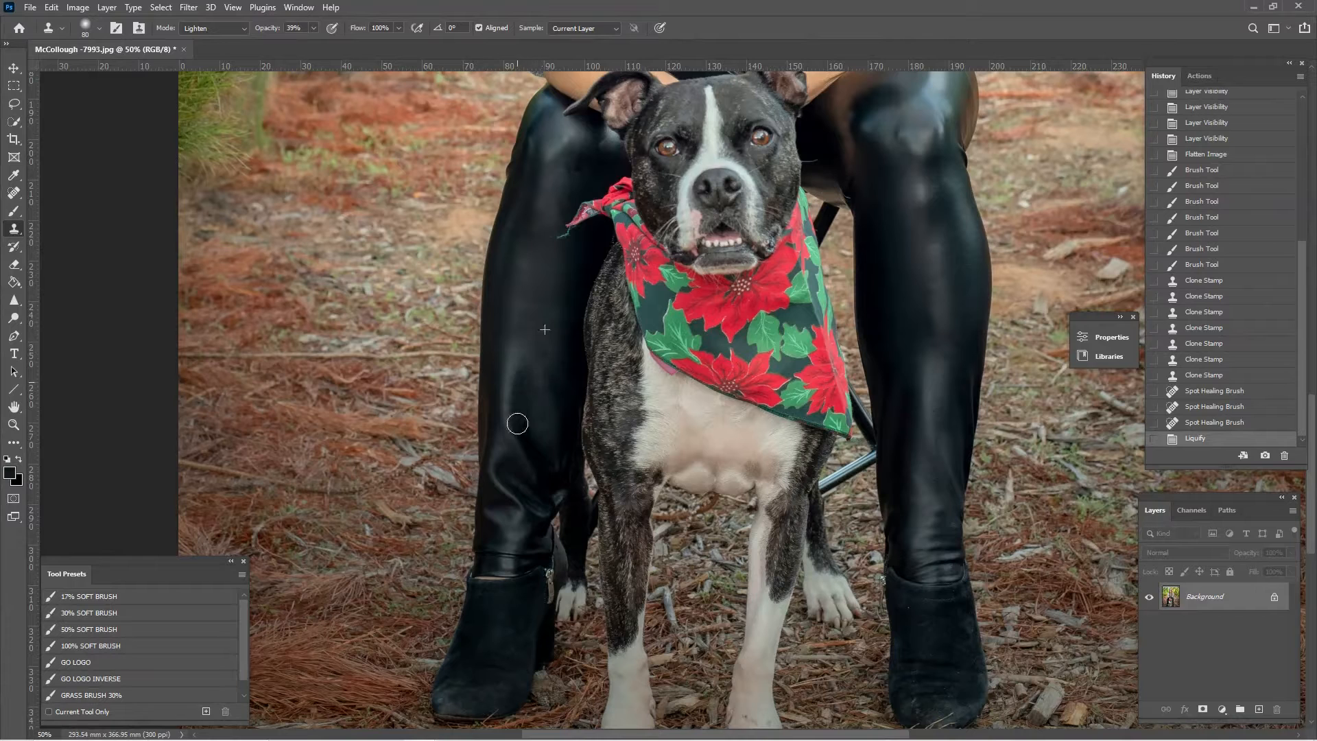
mouse_move(517, 420)
mouse_down()
mouse_move(526, 455)
mouse_move(511, 379)
mouse_move(525, 432)
mouse_up()
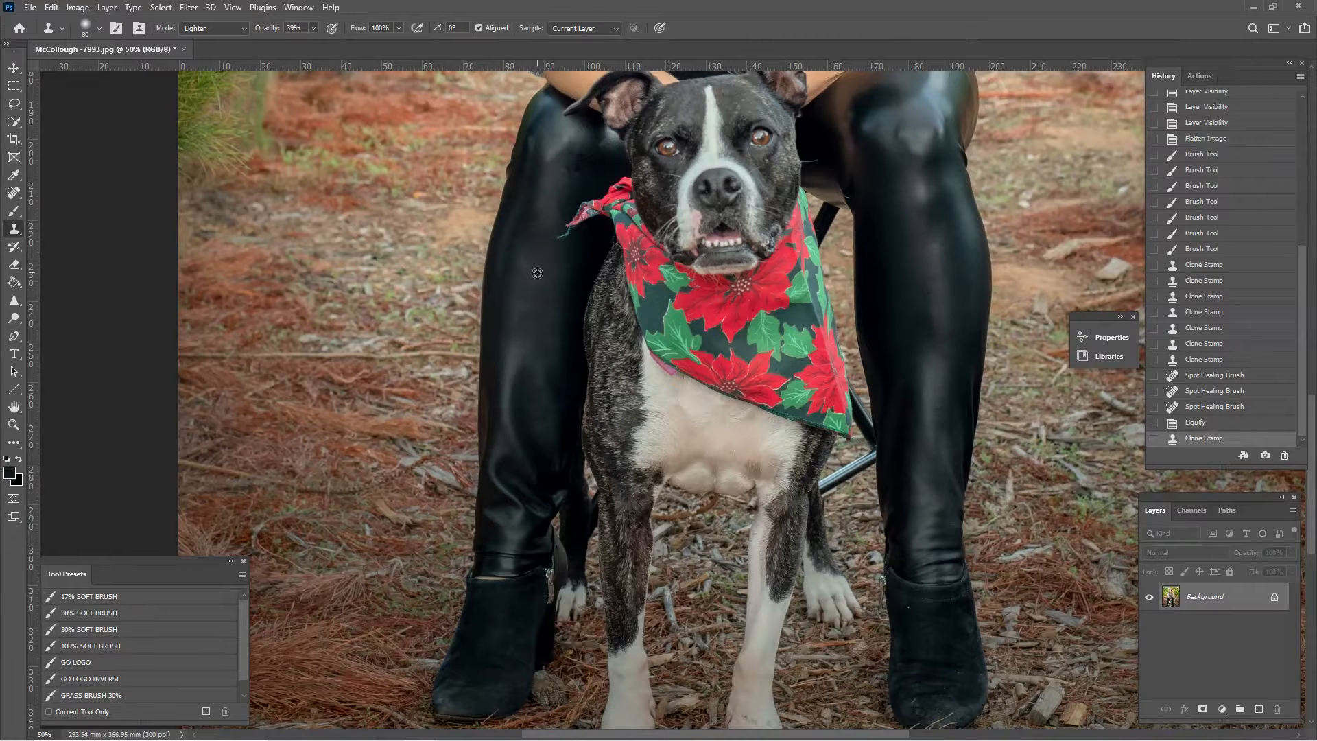
drag(529, 383, 544, 473)
drag(530, 371, 544, 451)
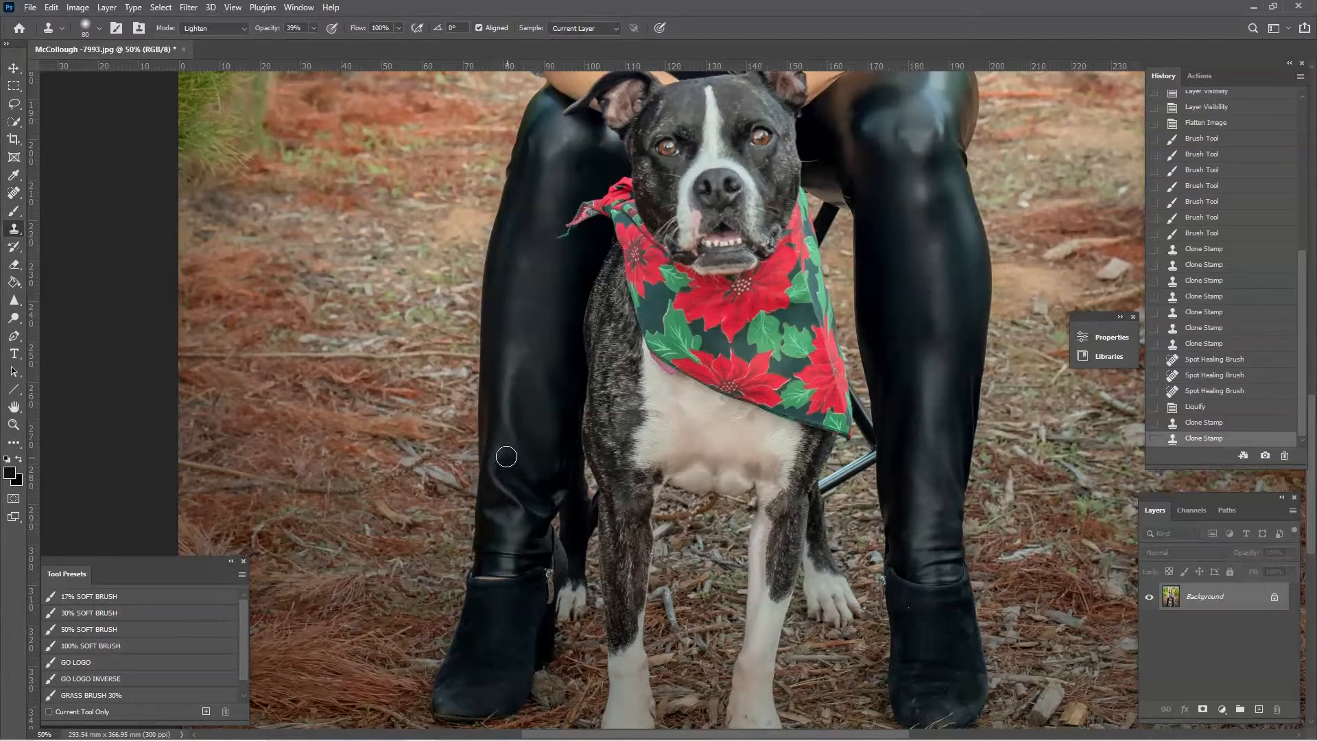
mouse_move(514, 478)
mouse_down()
mouse_move(536, 511)
mouse_move(515, 479)
mouse_move(511, 426)
mouse_up()
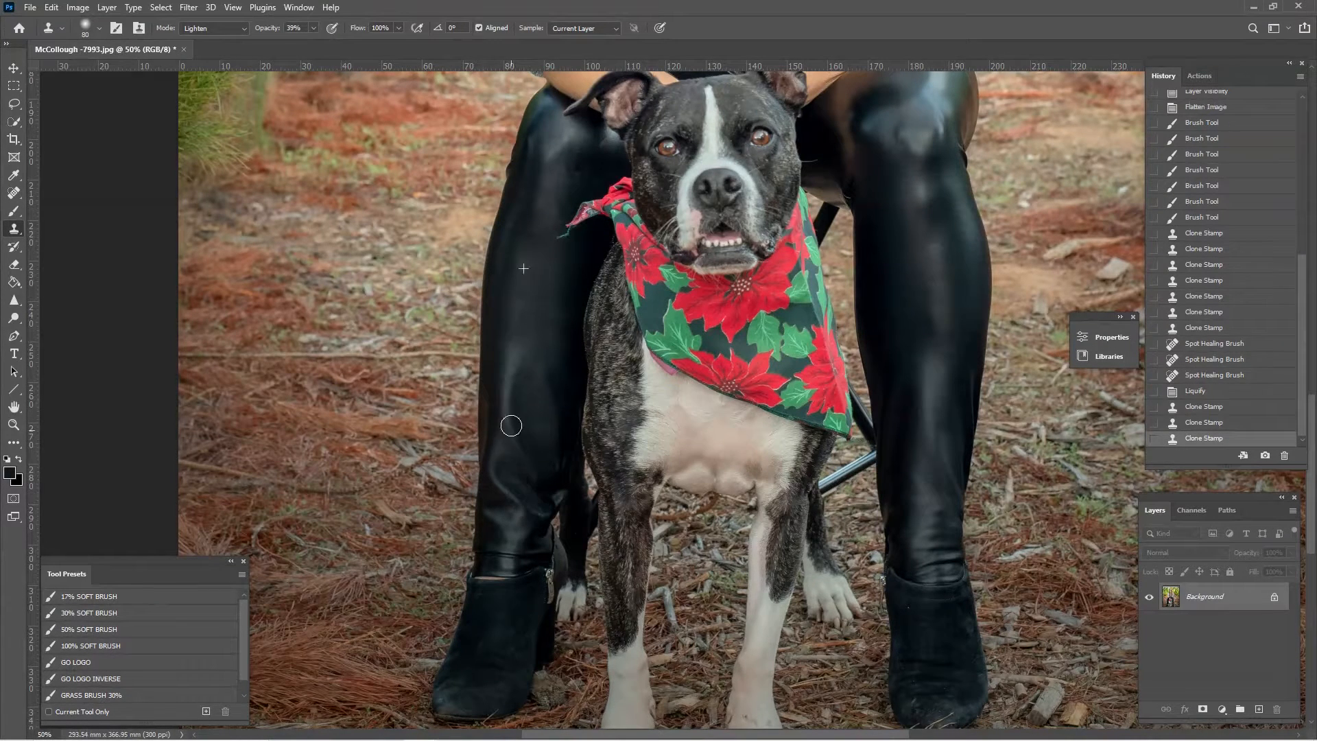
mouse_move(504, 498)
mouse_down()
mouse_move(518, 515)
mouse_move(513, 435)
mouse_up()
- Switch the Clone Stamp to Darken mode and clone over the bright crease highlights on the calf left of the dog
click(213, 28)
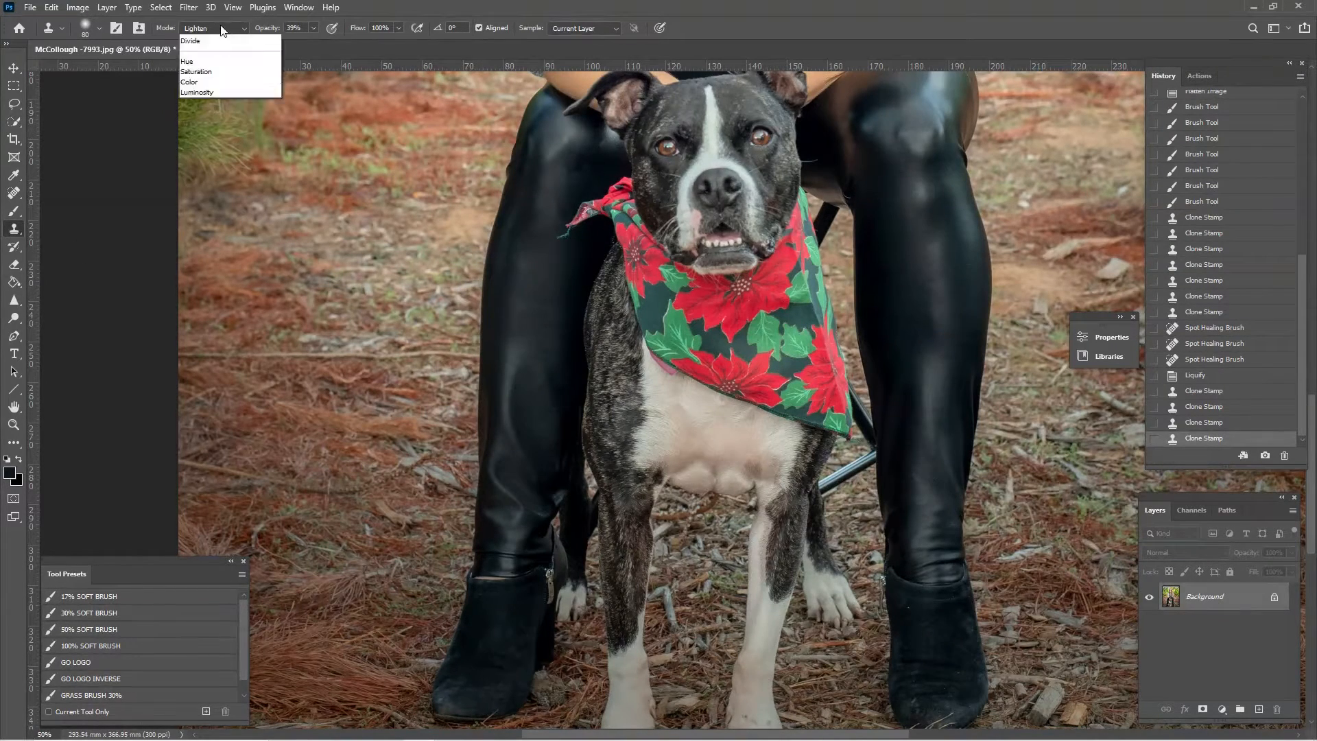
click(206, 83)
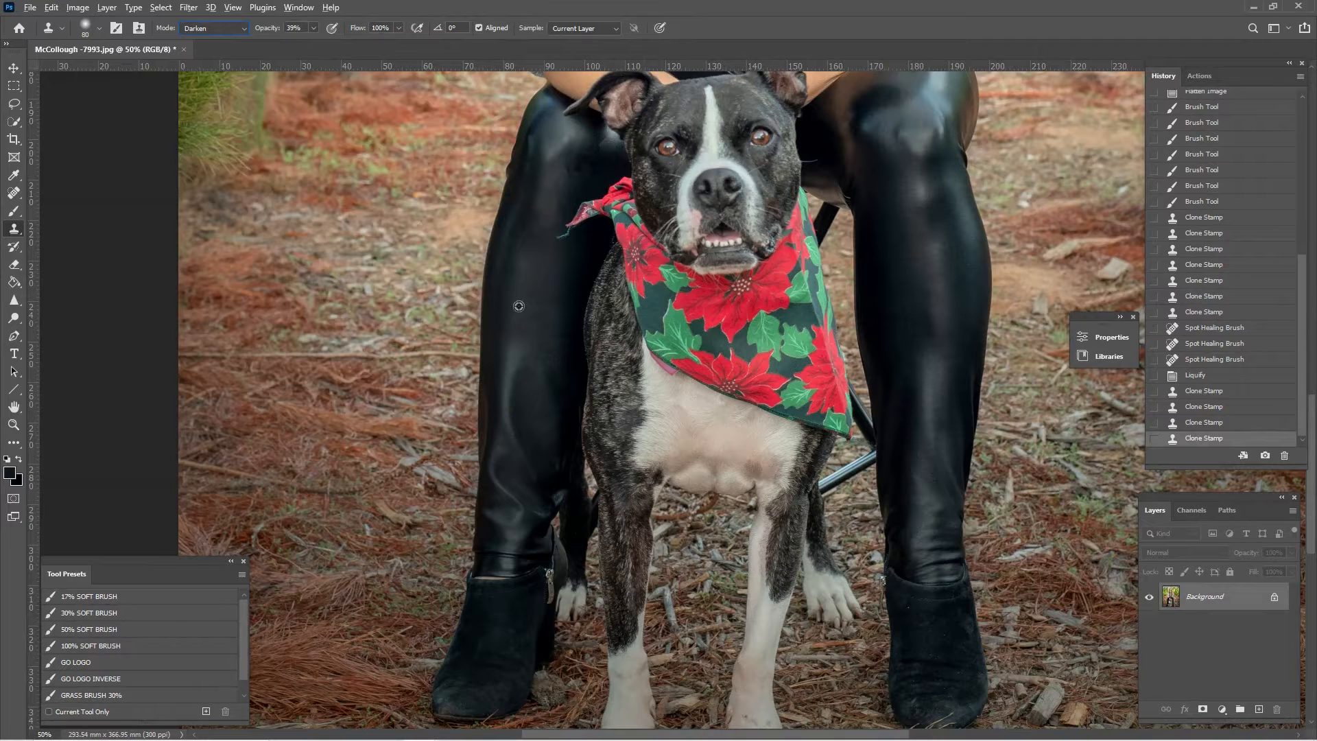
click(515, 441)
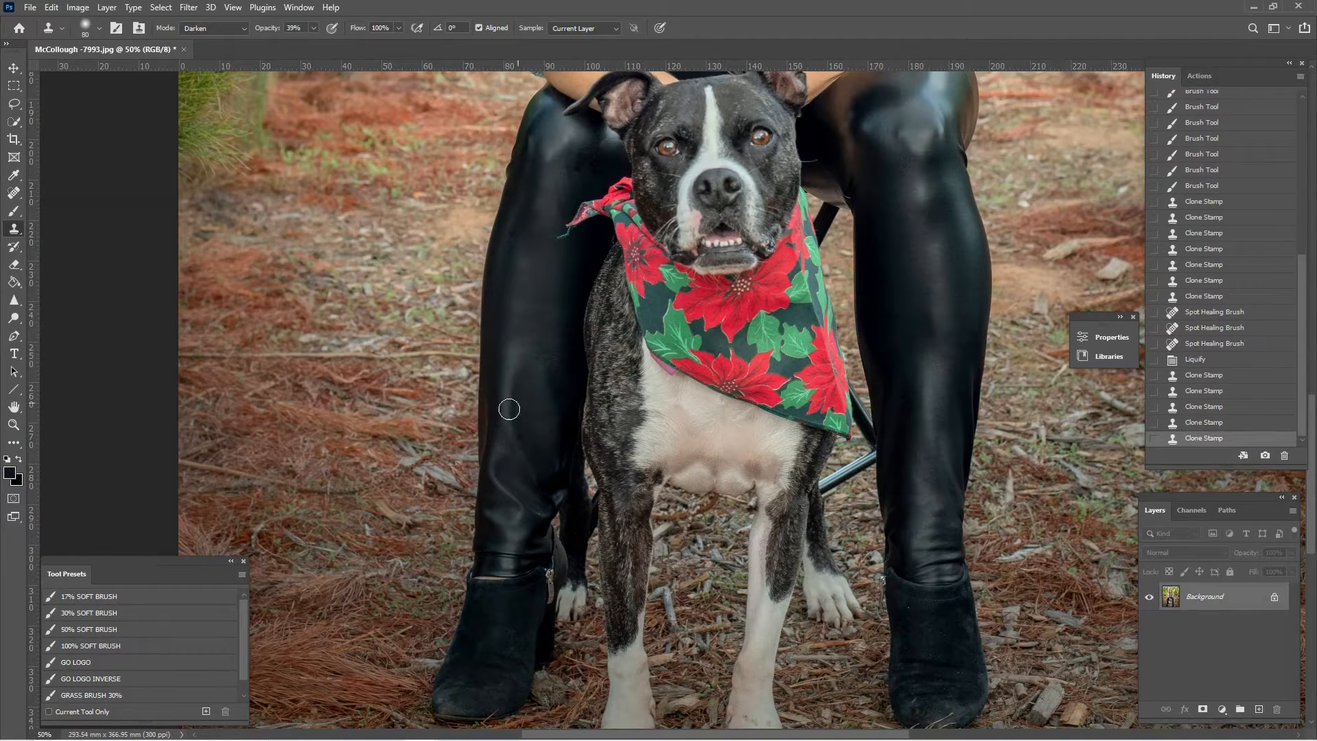
drag(517, 488, 520, 396)
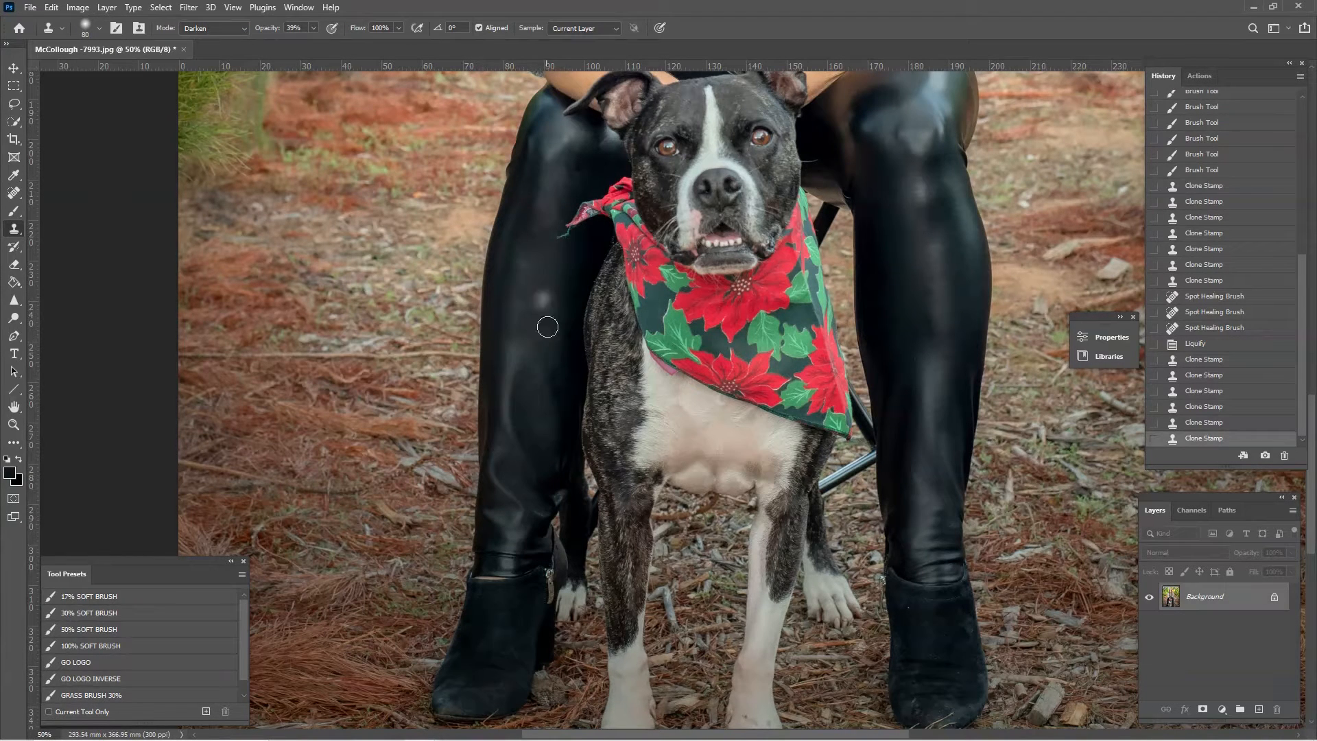
click(542, 301)
- Darken the inner lower calf left of the dog with a size 175 Brush in Darken mode at 25% opacity
key(b)
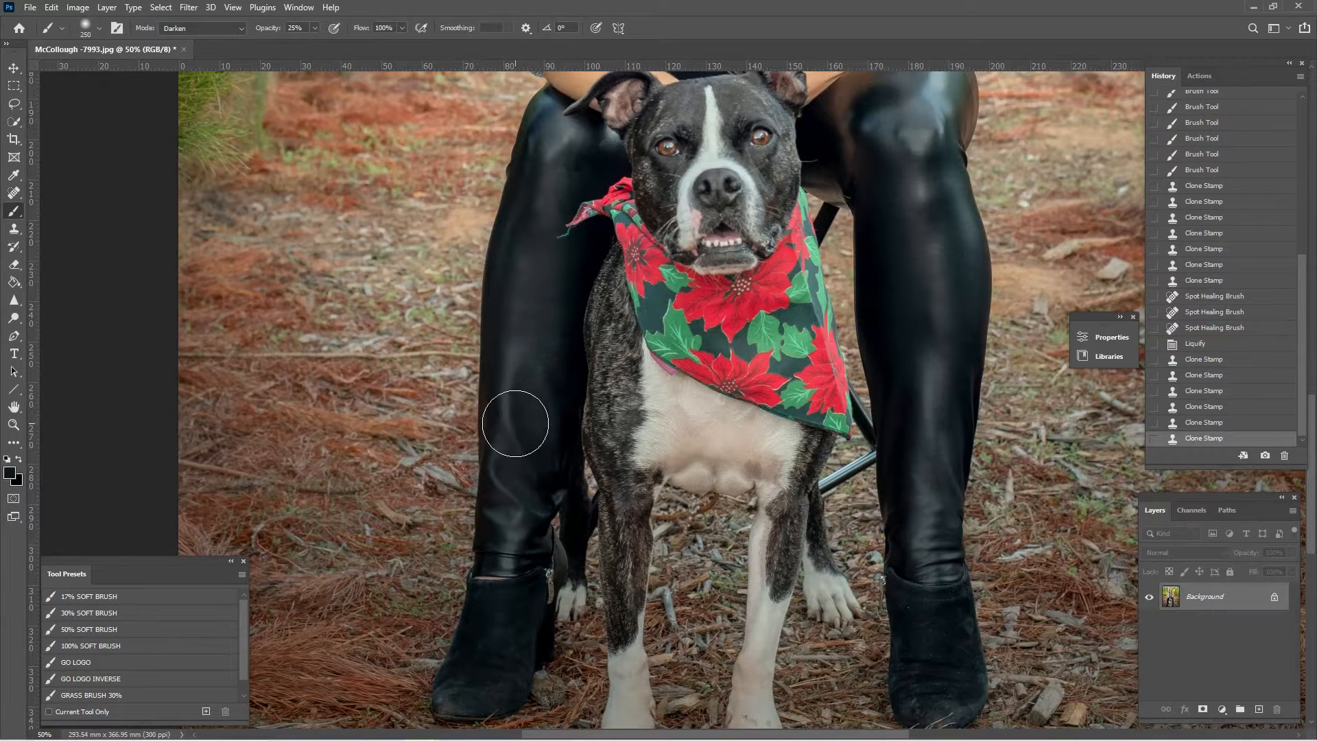
key(bracketleft)
key(bracketleft)
mouse_move(554, 441)
mouse_down()
mouse_move(526, 533)
mouse_move(530, 370)
mouse_move(509, 548)
mouse_move(520, 350)
mouse_move(503, 502)
mouse_move(540, 551)
mouse_up()
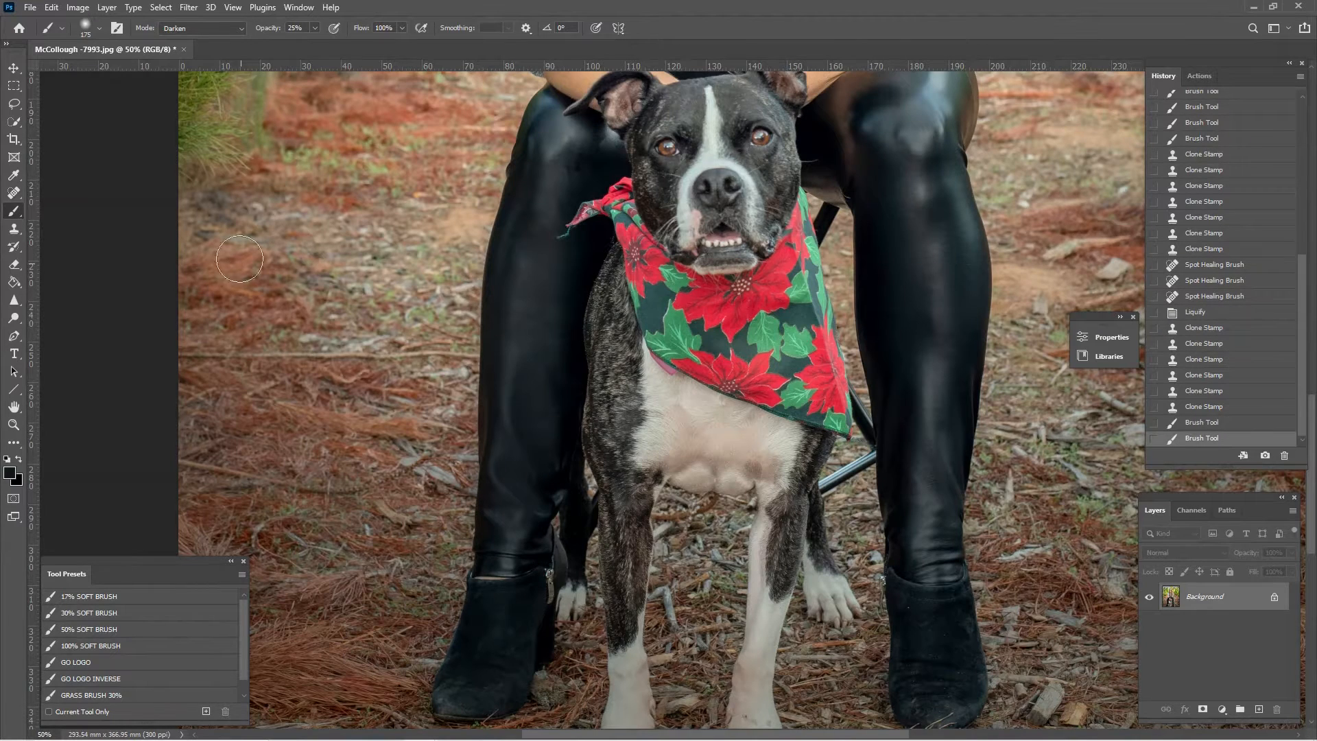
- Compare the leg before and after the darkening brush strokes using the history states
click(1244, 409)
click(1242, 440)
click(1242, 410)
click(1234, 441)
- Darken the remaining highlights and creases on the calf left of the dog with a size 90 Brush
key(bracketleft)
key(bracketleft)
key(bracketleft)
key(bracketleft)
drag(505, 353, 503, 414)
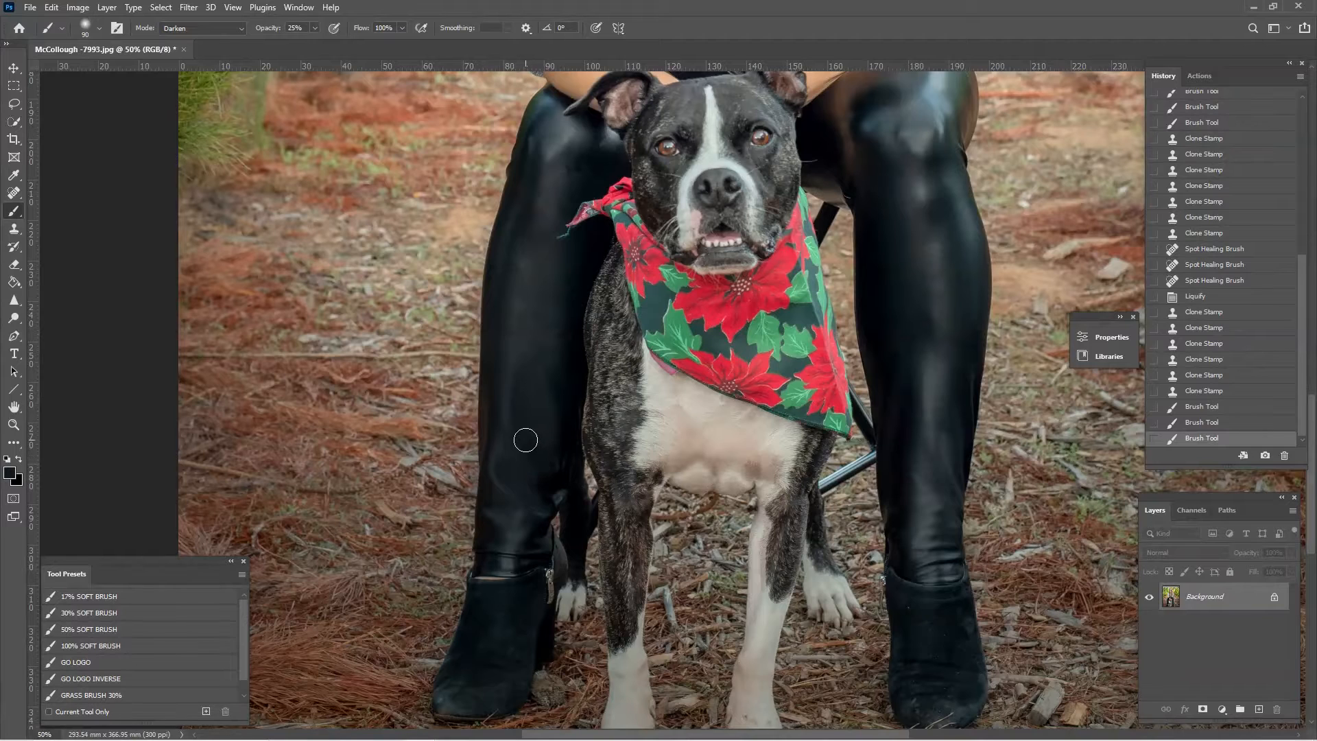
key(i)
key(b)
mouse_move(519, 437)
mouse_down()
mouse_move(505, 498)
mouse_move(543, 541)
mouse_move(528, 556)
mouse_move(597, 440)
mouse_up()
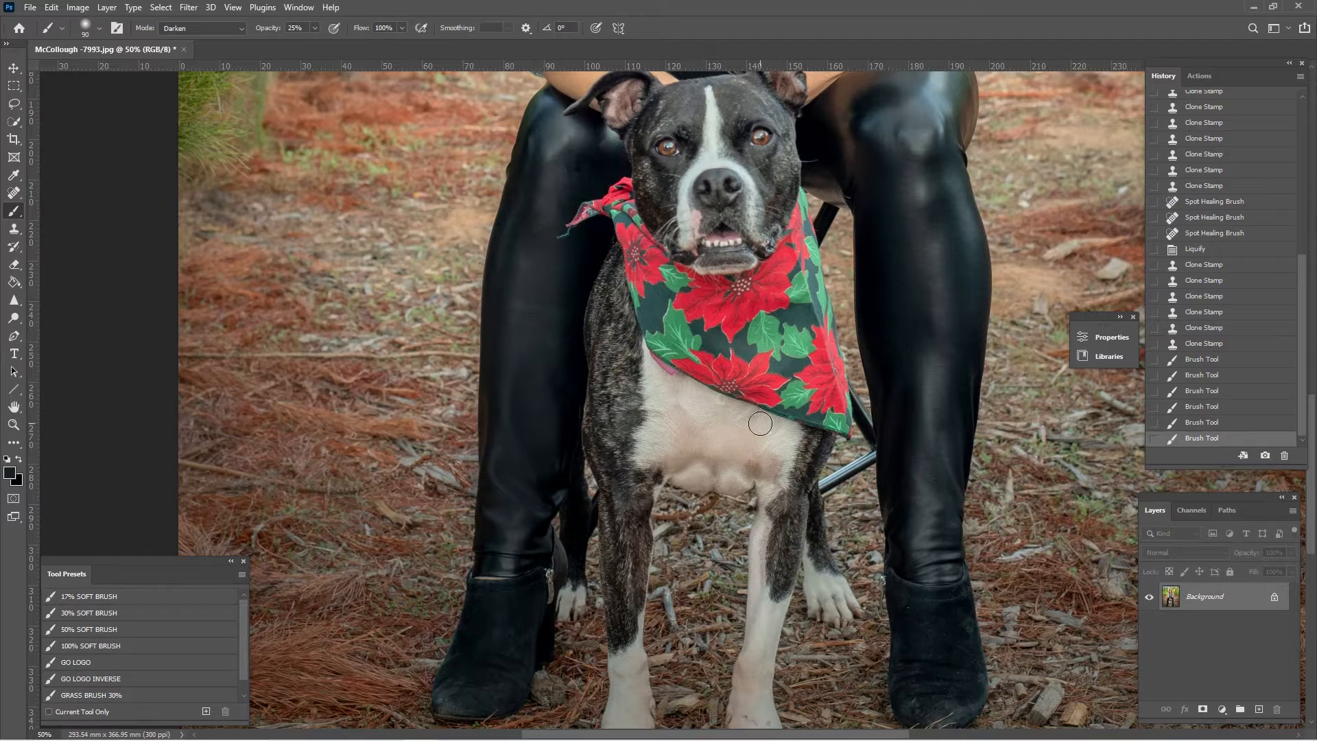
- Enlarge the Brush to 200 and darken the shiny calf area of the leg right of the dog
key(bracketright)
key(bracketright)
key(bracketright)
key(bracketright)
key(bracketright)
drag(932, 374, 940, 588)
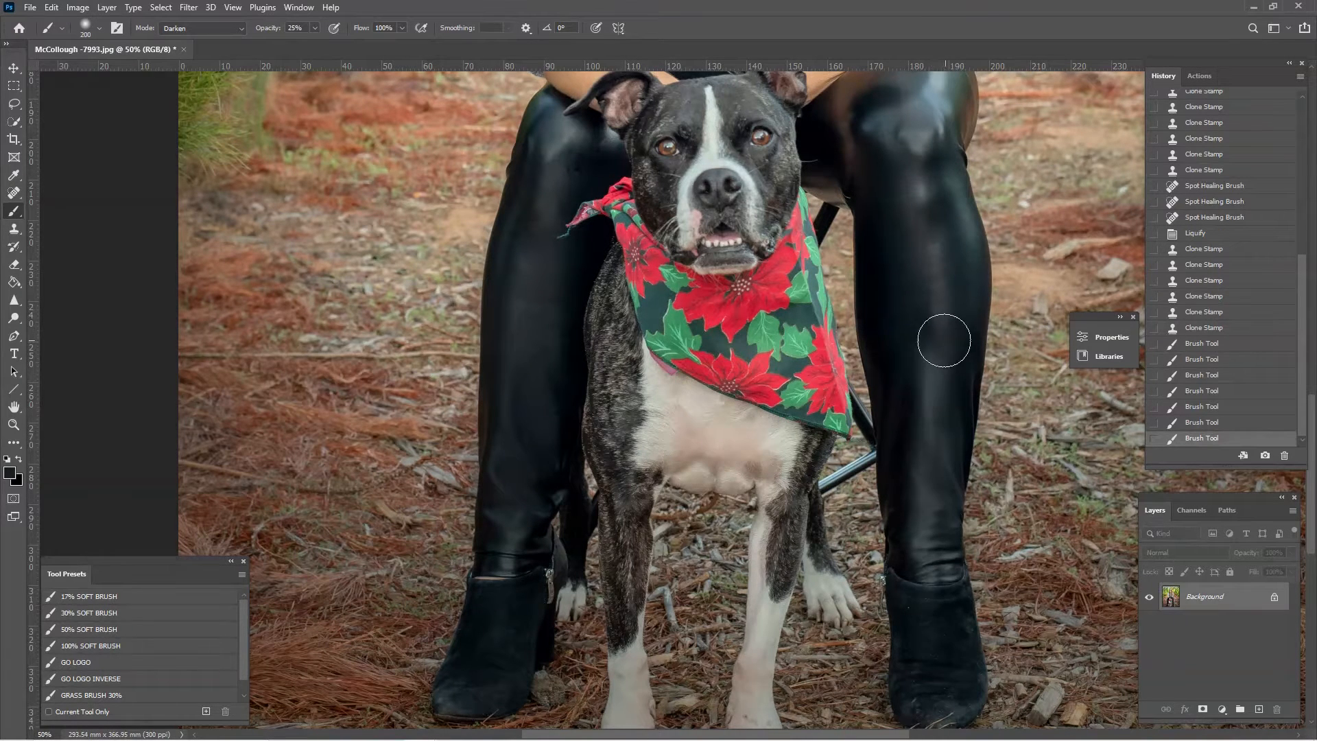
scroll(495, 505, up, 3)
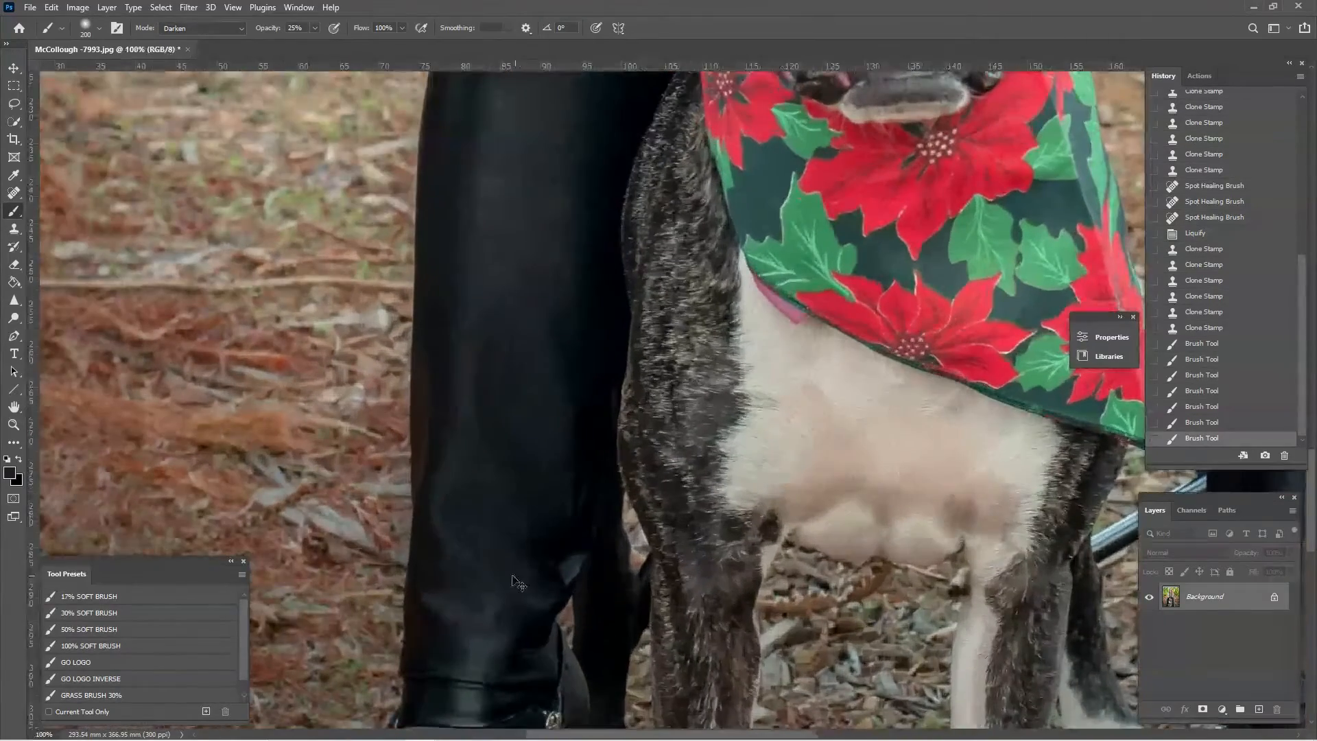
key(bracketleft)
key(bracketleft)
key(bracketleft)
key(bracketleft)
key(bracketleft)
key(bracketleft)
key(bracketleft)
key(bracketleft)
key(bracketleft)
key(bracketleft)
key(i)
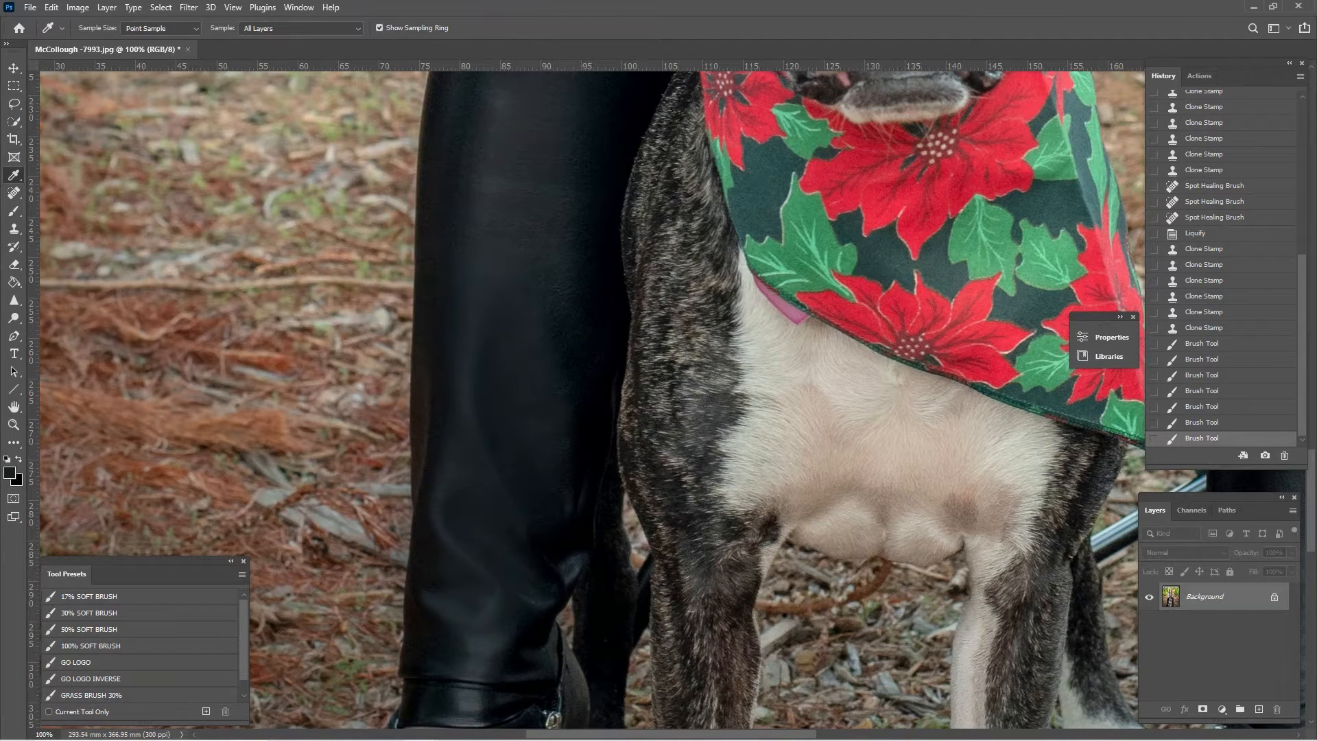
- Clone along the outer edge of the calf left of the dog using the Clone Stamp in Normal mode at 100% opacity
key(s)
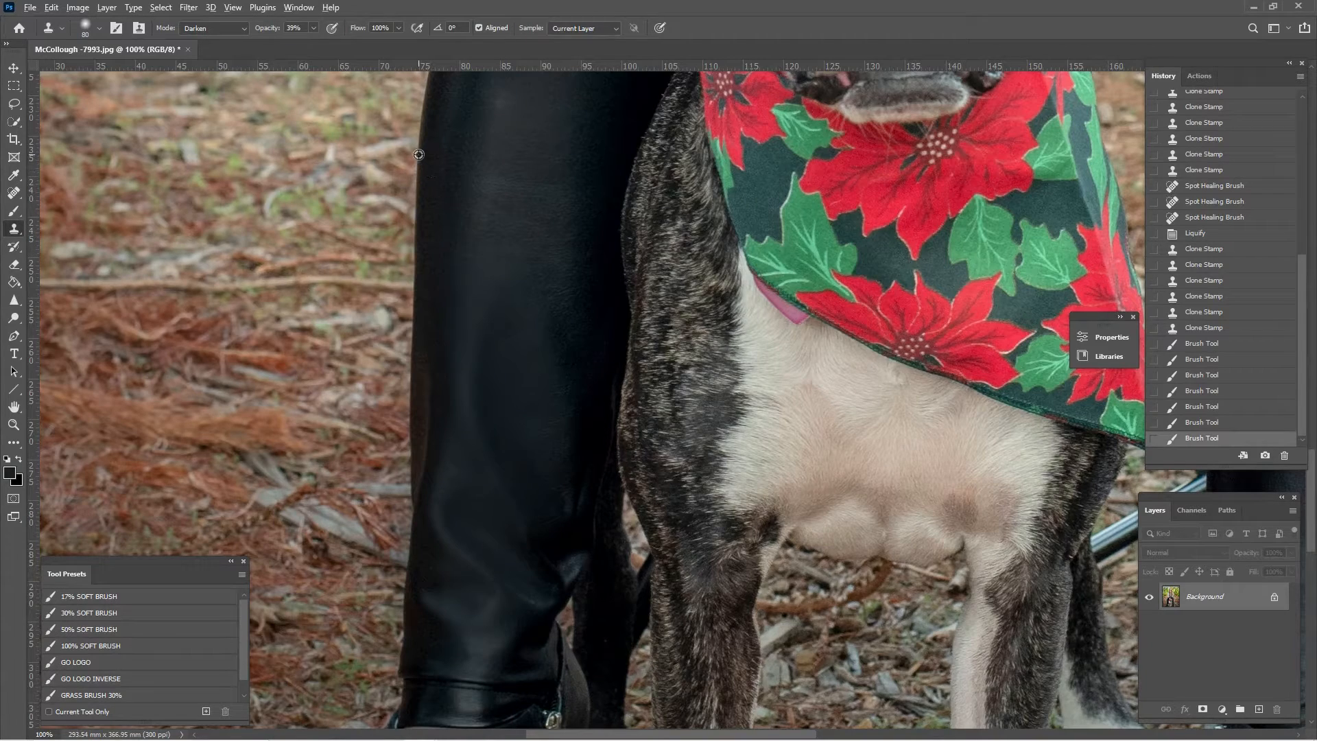
click(233, 28)
click(220, 42)
key(0)
key(alt)
key(alt)
mouse_move(411, 376)
mouse_down()
mouse_move(432, 376)
mouse_move(430, 471)
mouse_move(421, 446)
mouse_up()
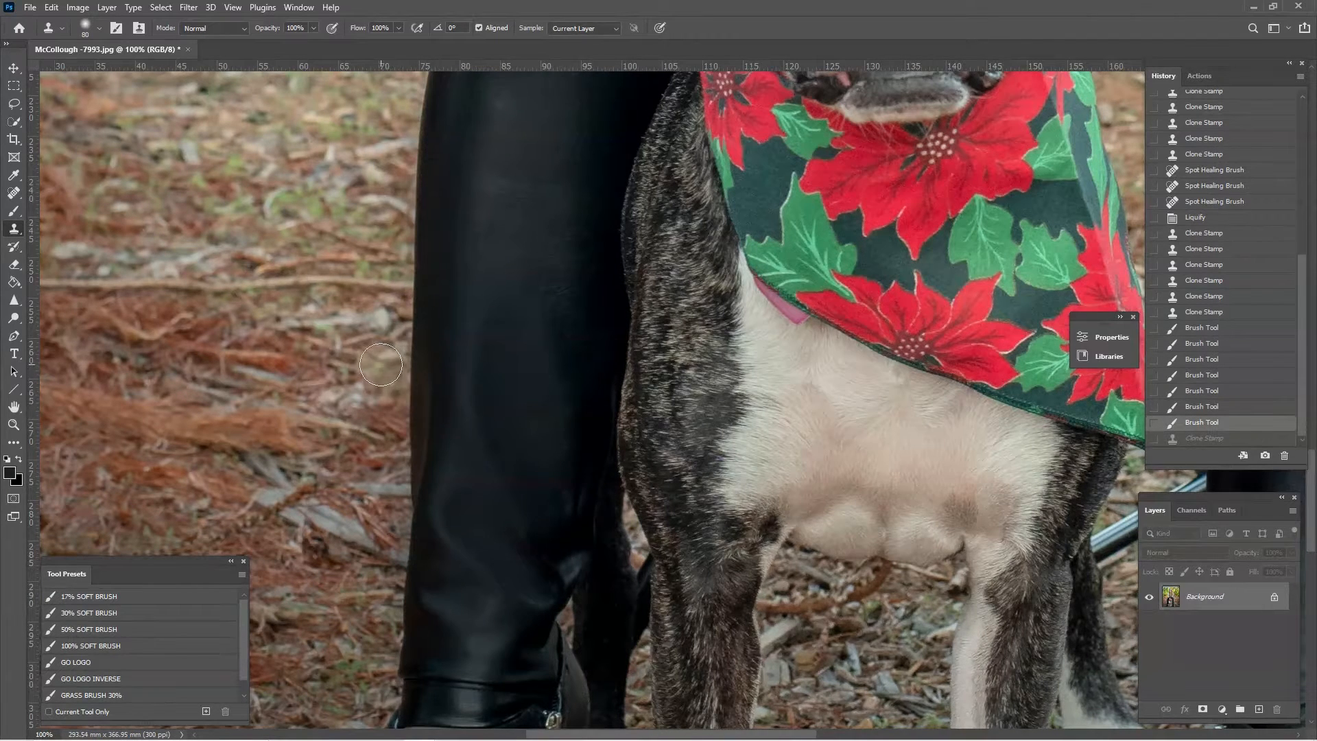
alt+click(418, 207)
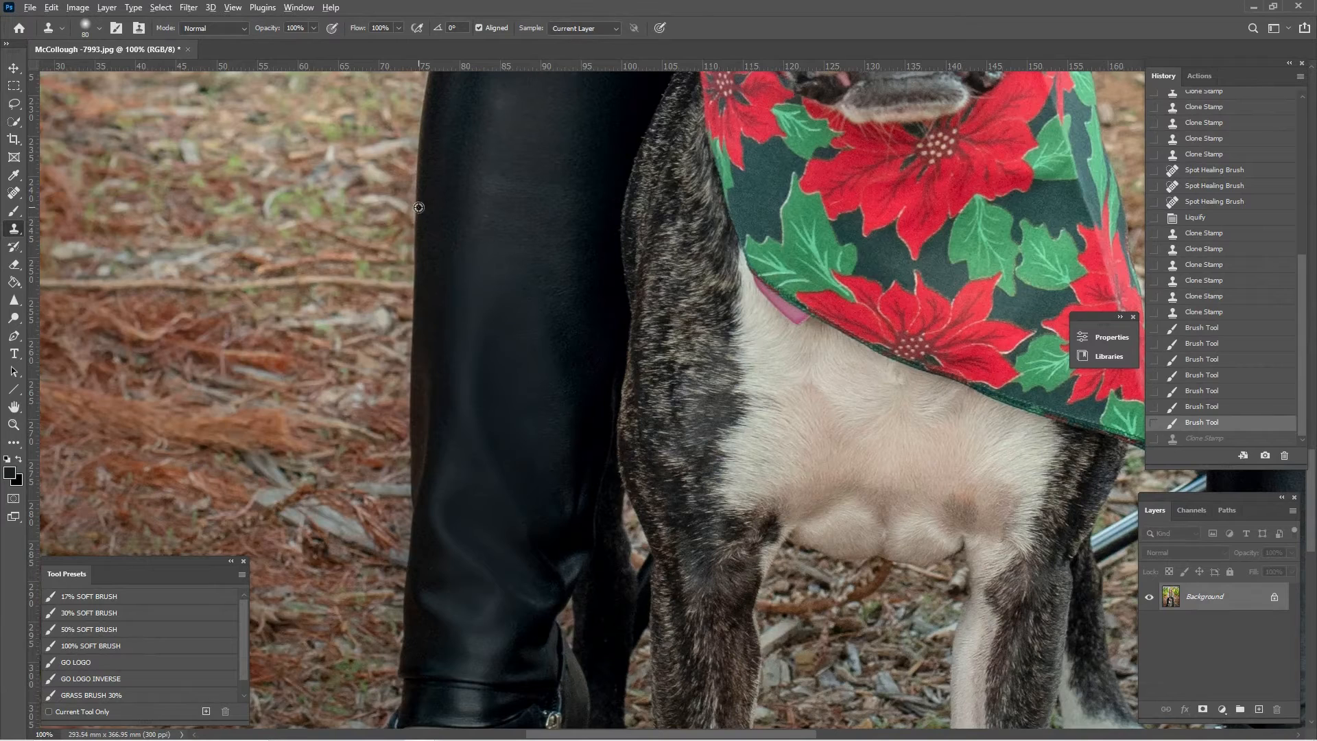
drag(383, 382, 385, 444)
key(ctrl+z)
drag(411, 377, 414, 501)
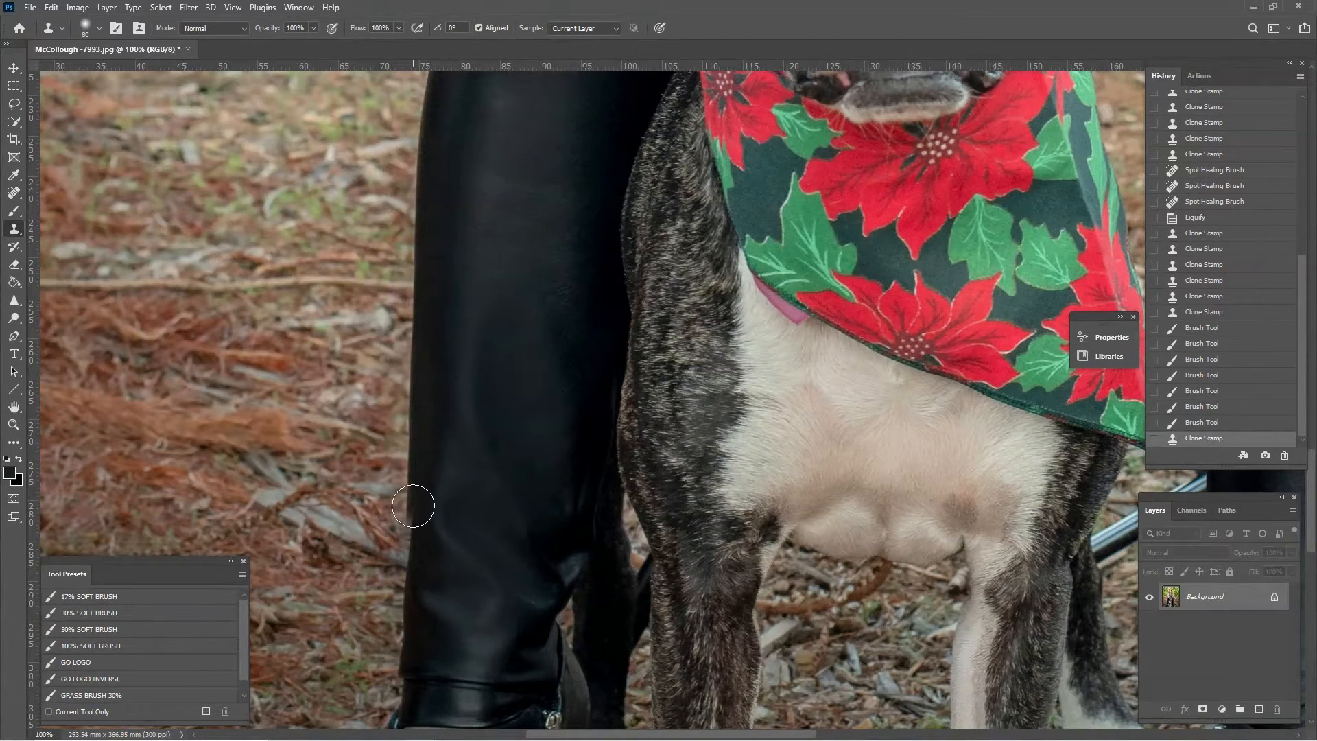
- Reduce the Clone Stamp to about size 30 and touch up the ground beside the calf left of the dog
key(bracketleft)
key(bracketleft)
key(bracketleft)
key(bracketleft)
key(bracketleft)
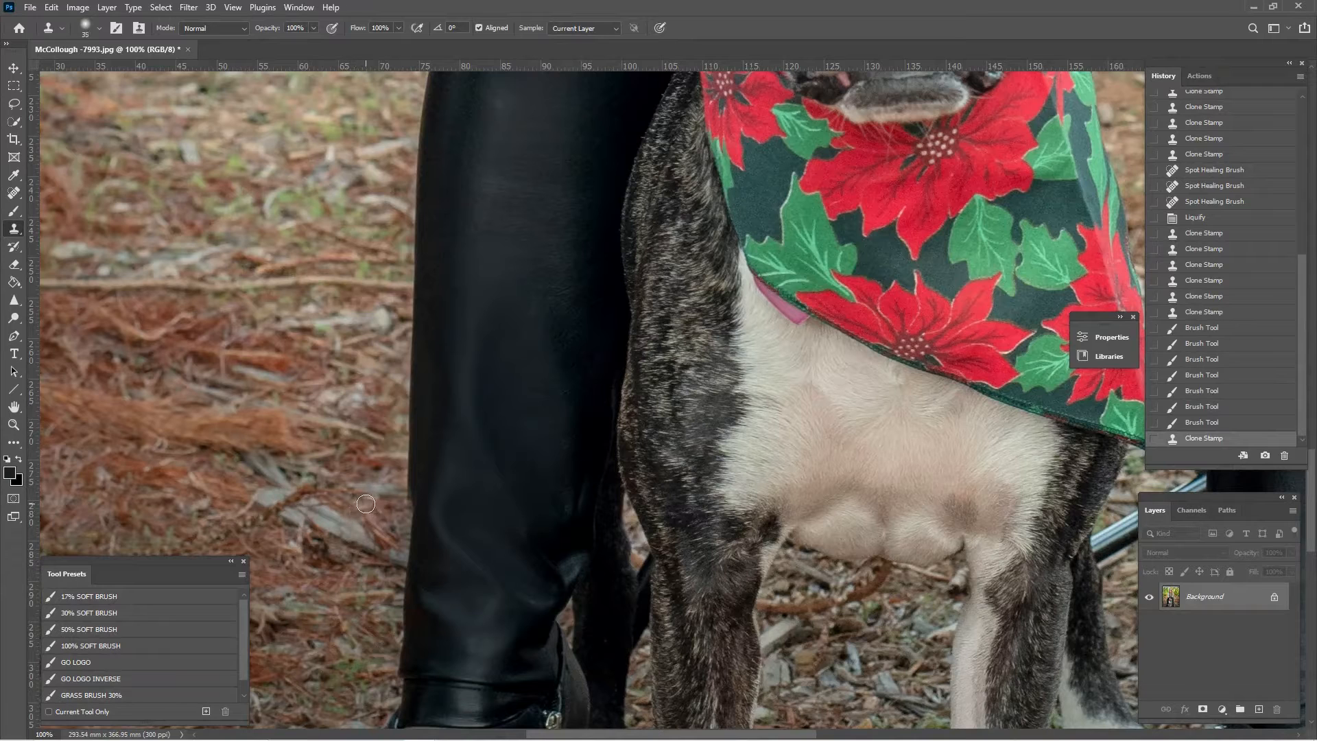
key(bracketleft)
drag(397, 485, 391, 452)
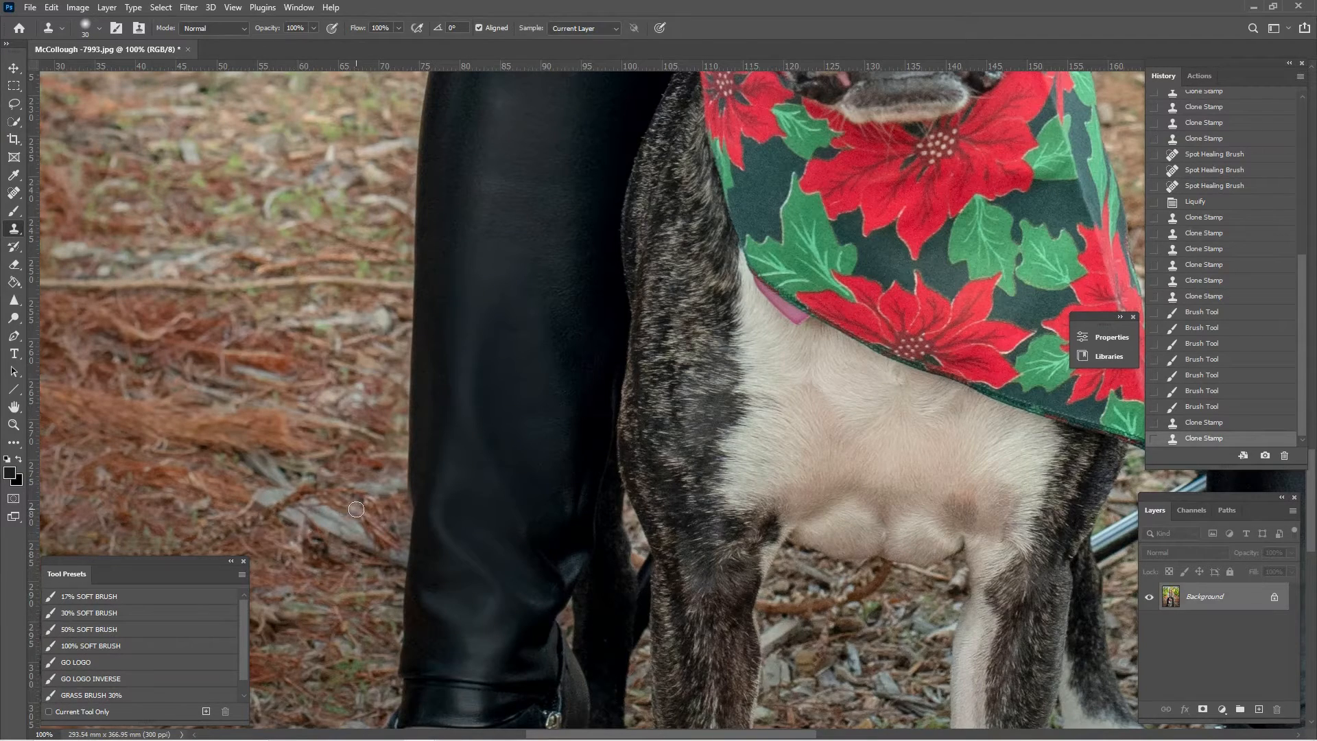
- Clone dark leather over the pale line along the boot top left of the dog and touch up that calf's outer edge
drag(389, 552, 442, 350)
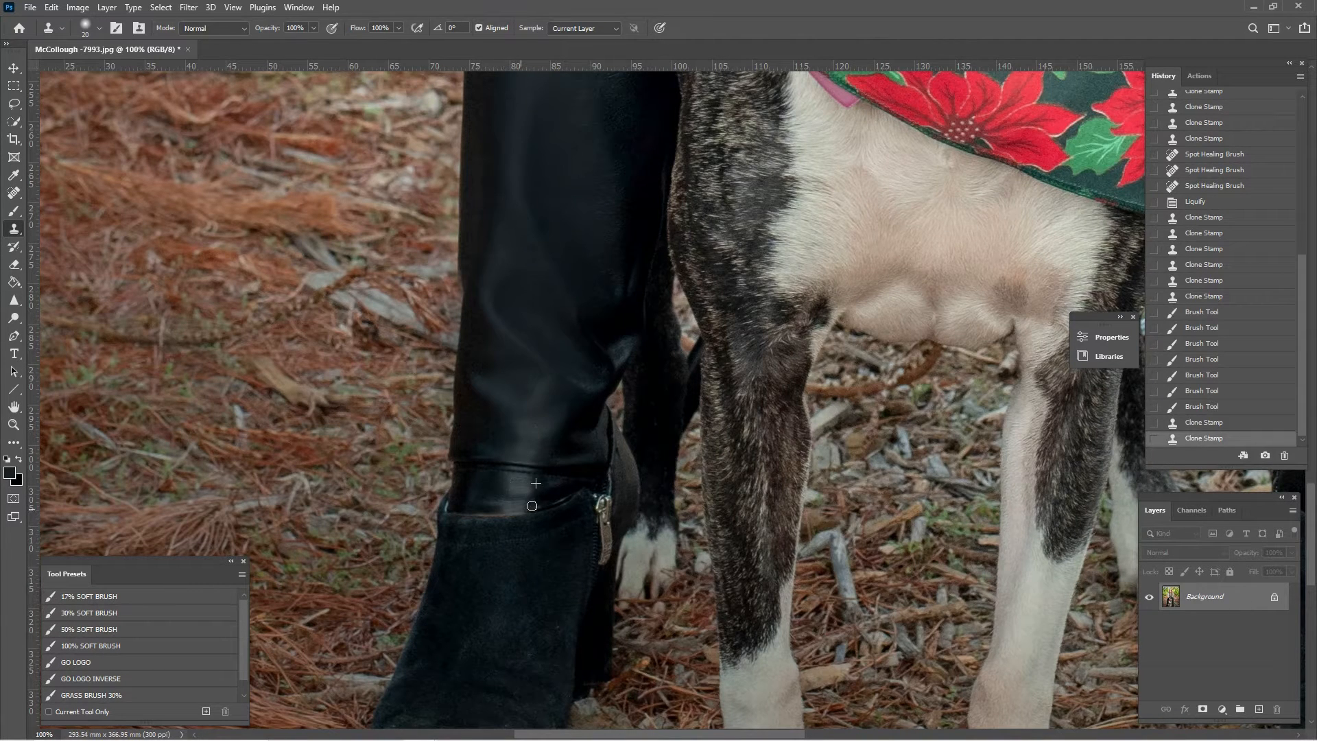
drag(498, 509, 495, 507)
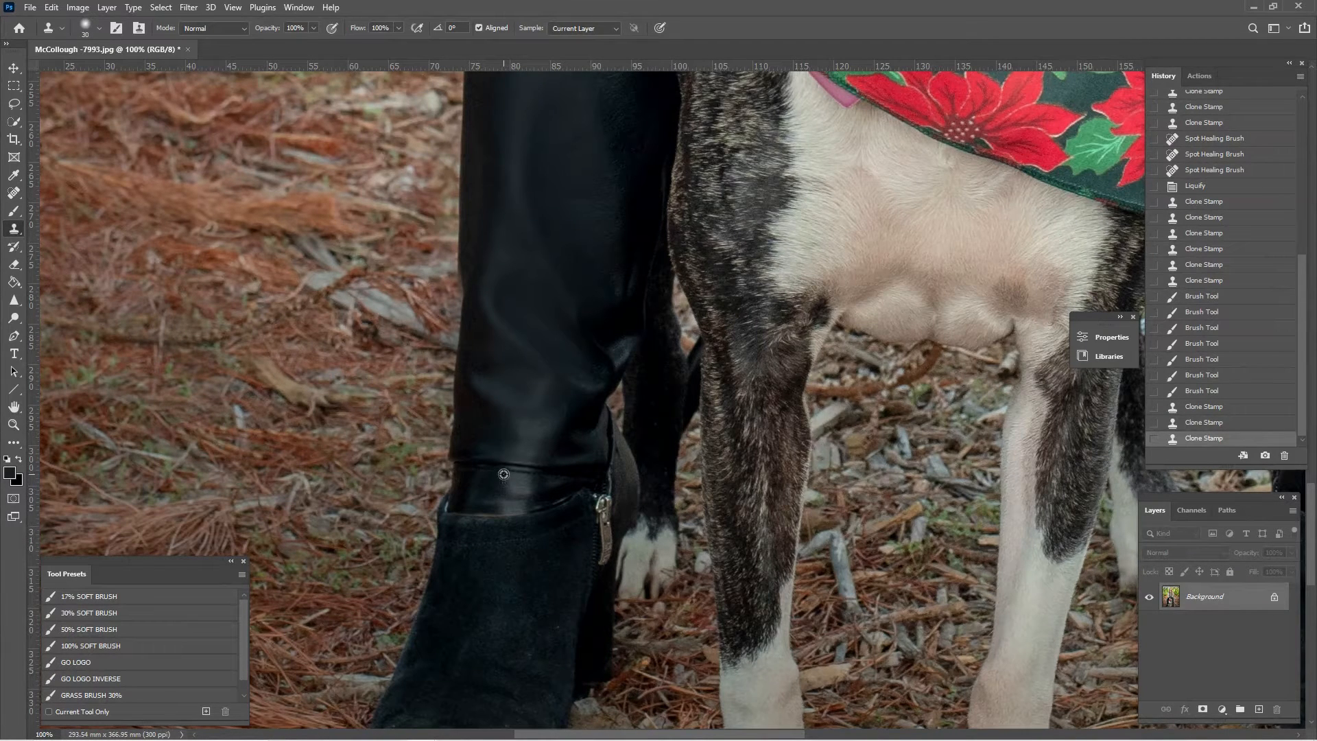
drag(526, 496, 544, 501)
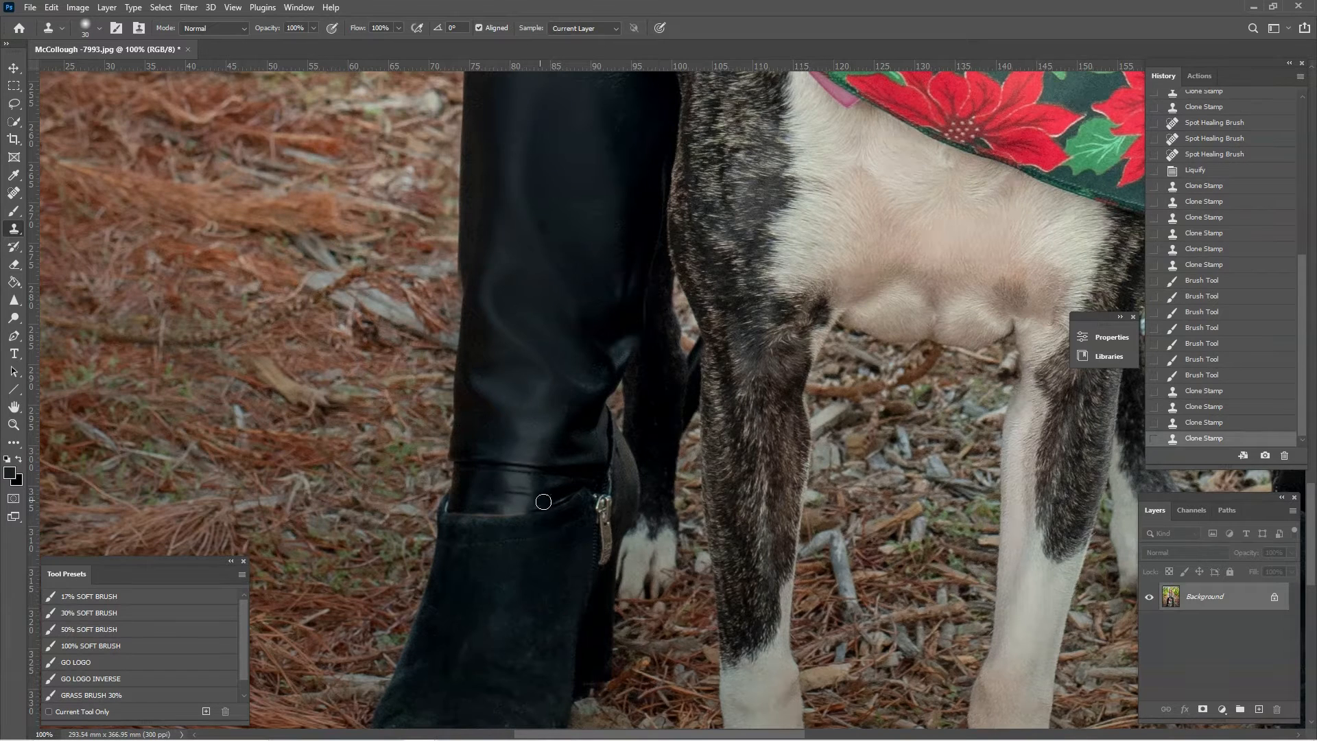
key(ctrl+z)
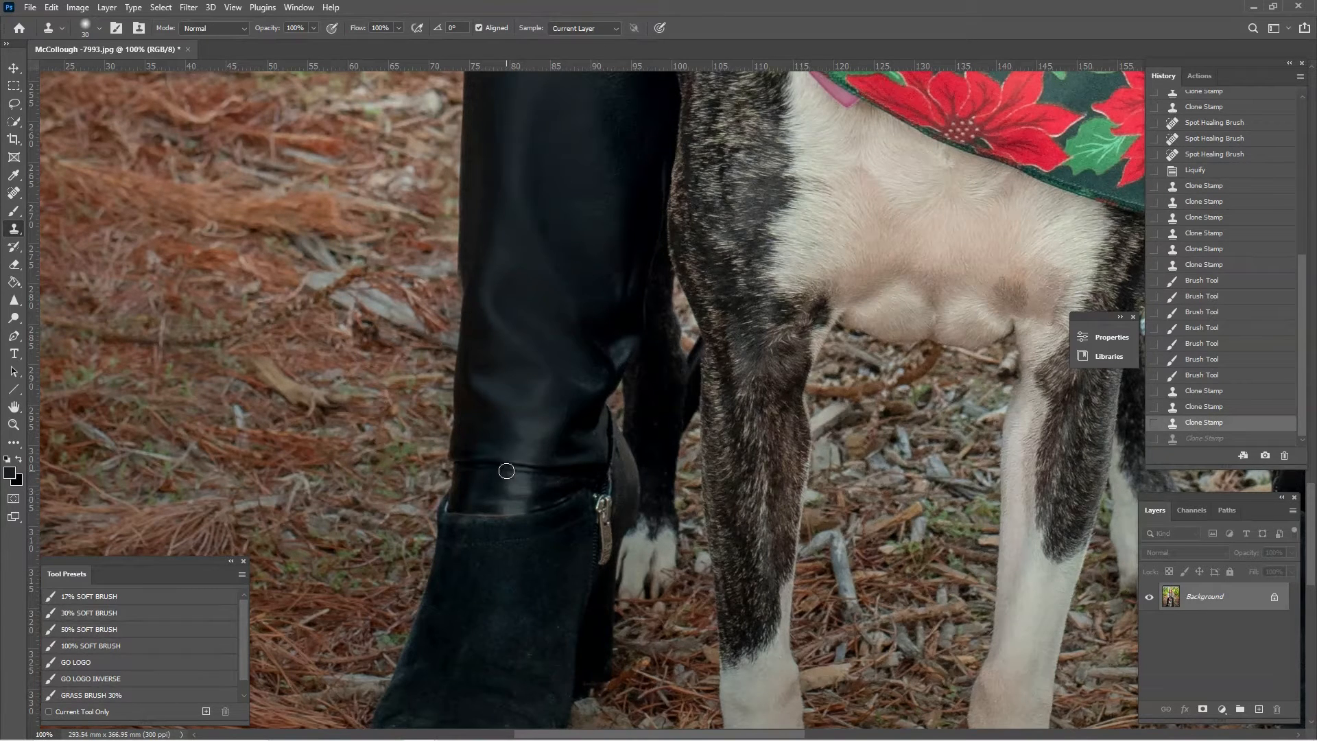
drag(502, 499, 534, 498)
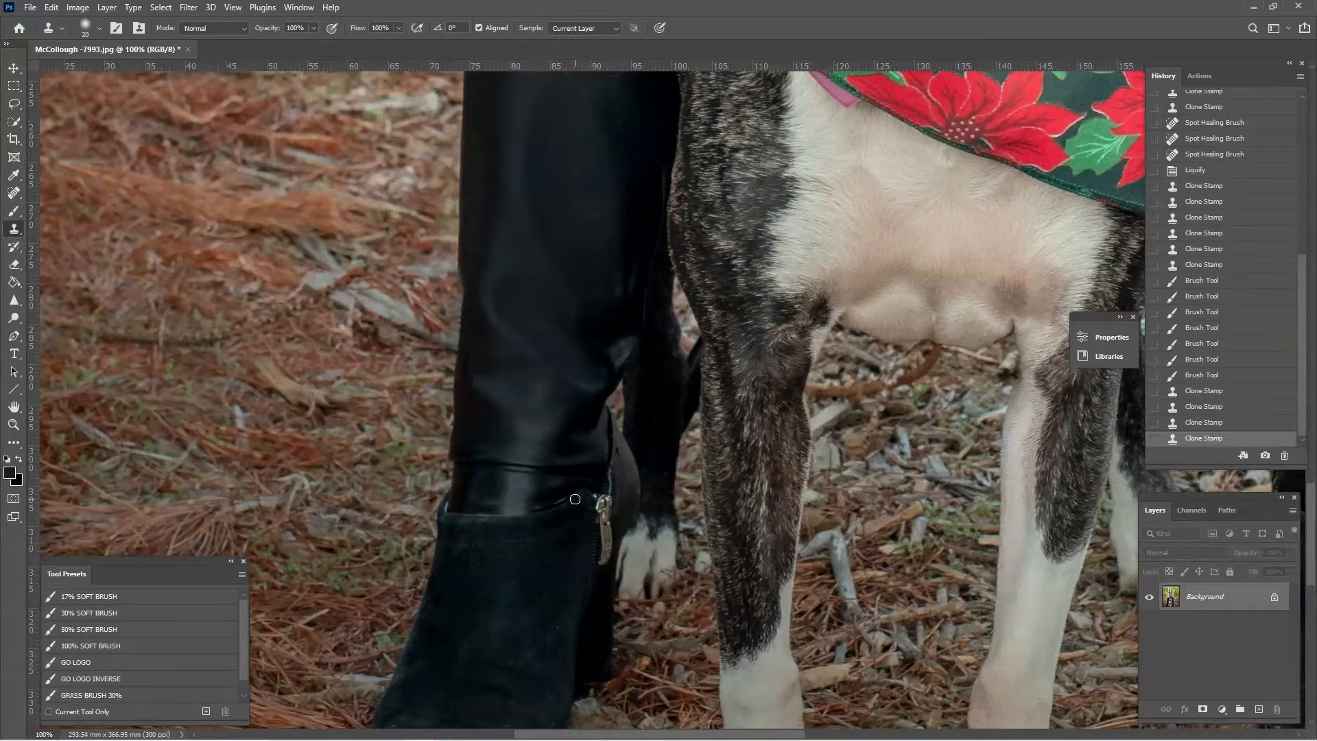
alt+click(456, 497)
mouse_move(455, 508)
mouse_down()
mouse_move(544, 508)
mouse_move(495, 502)
mouse_up()
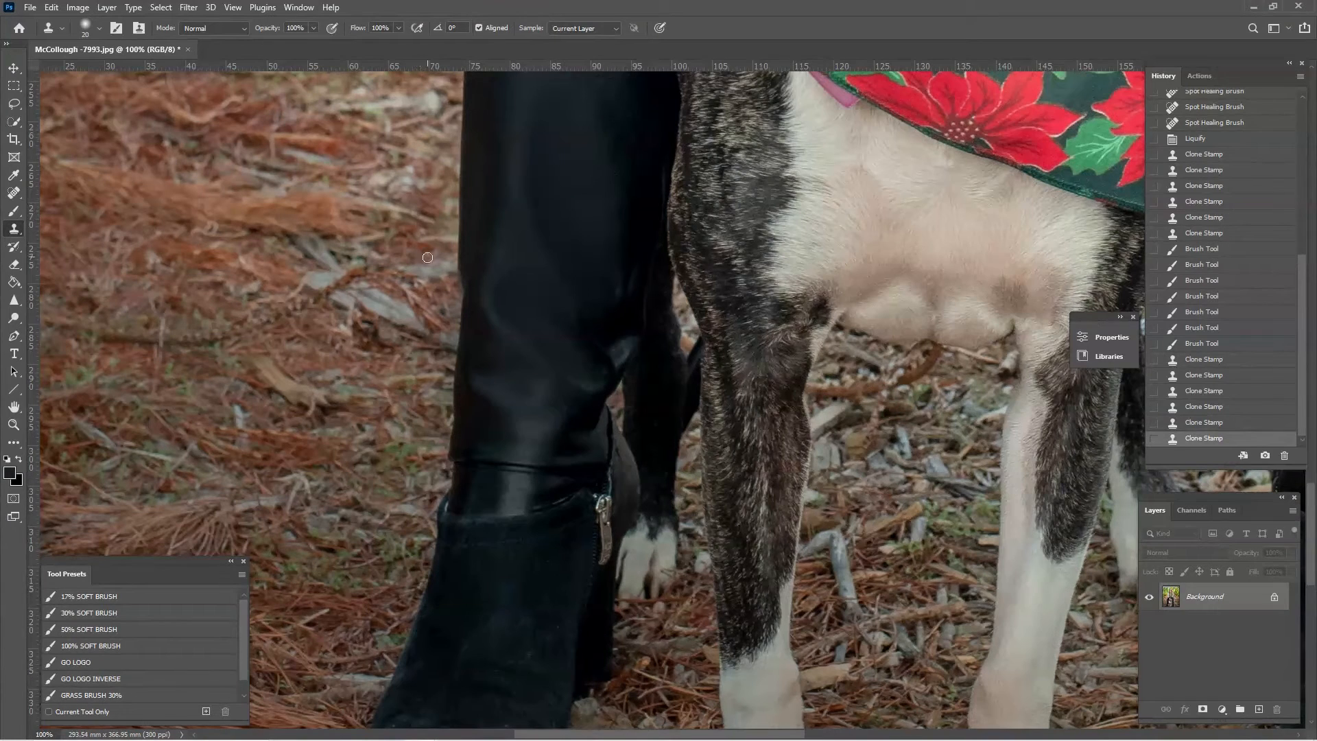
alt+click(427, 282)
click(451, 265)
key(ctrl+minus)
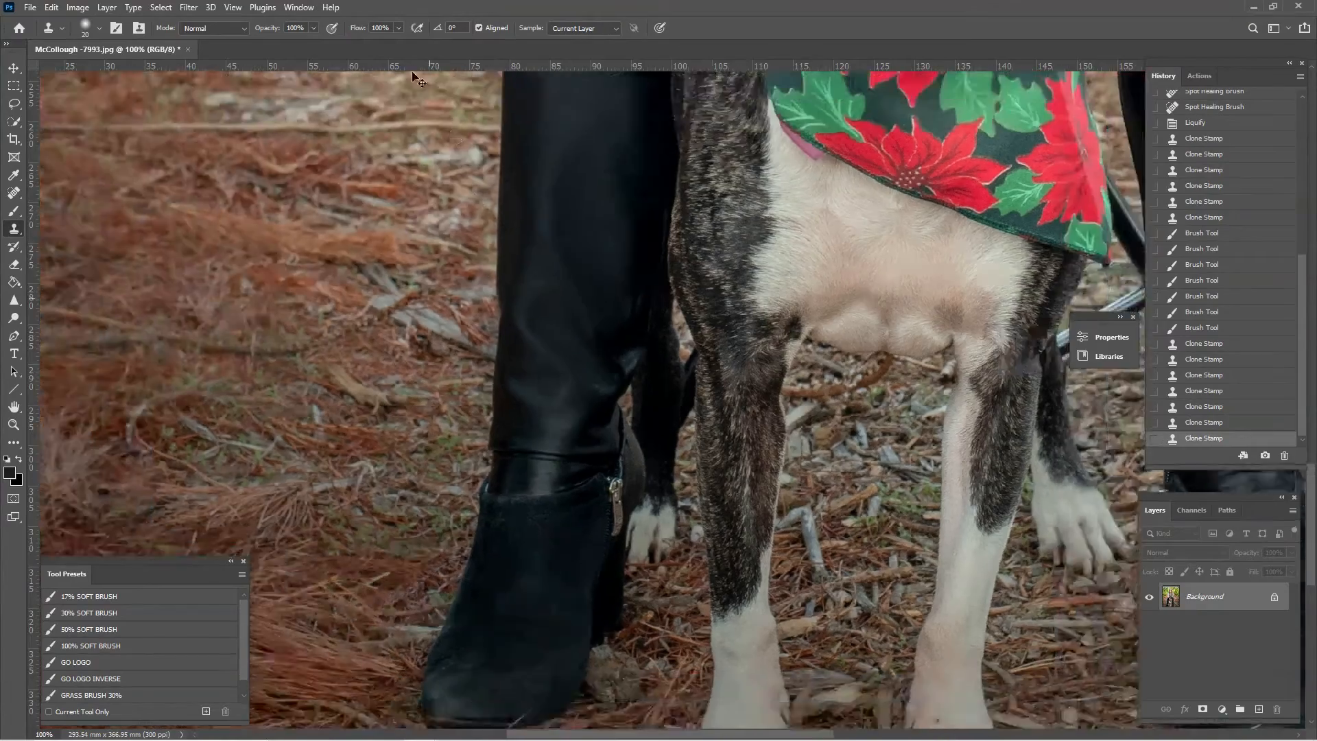
click(189, 7)
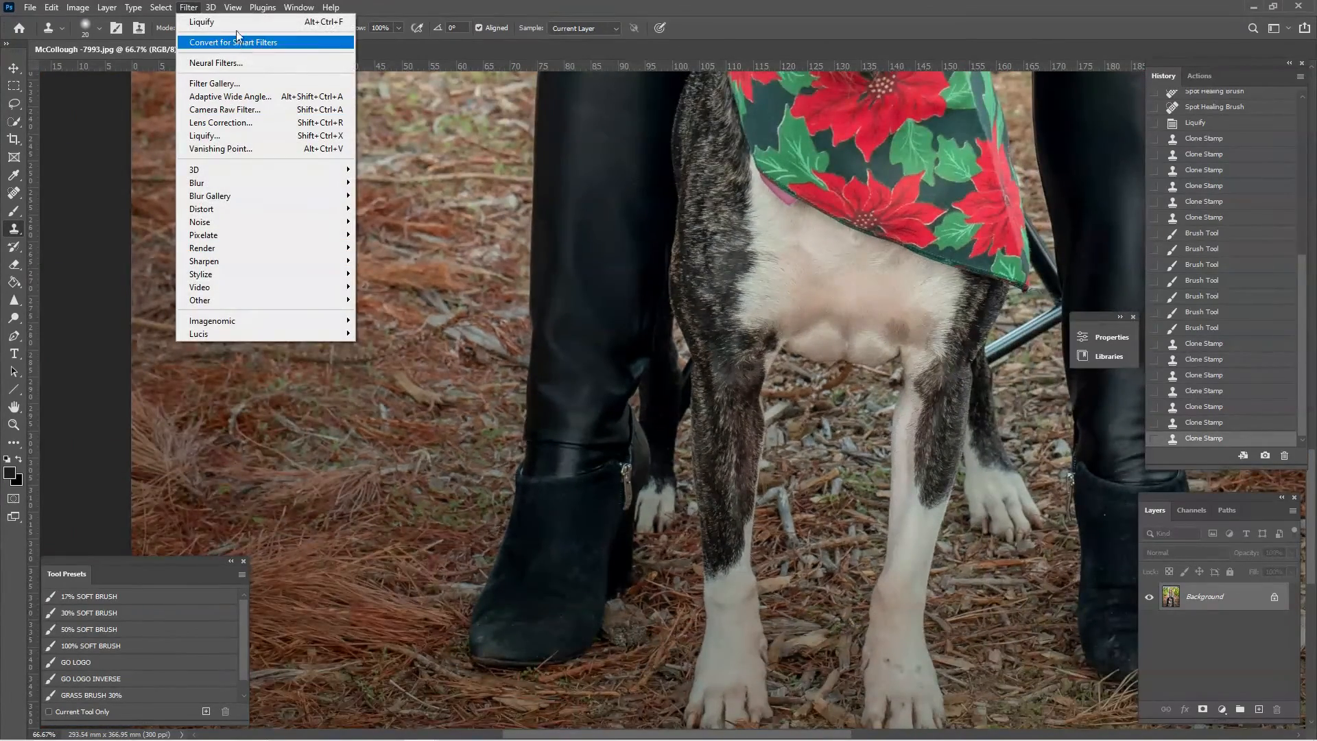
key(Escape)
key(ctrl+minus)
key(ctrl+minus)
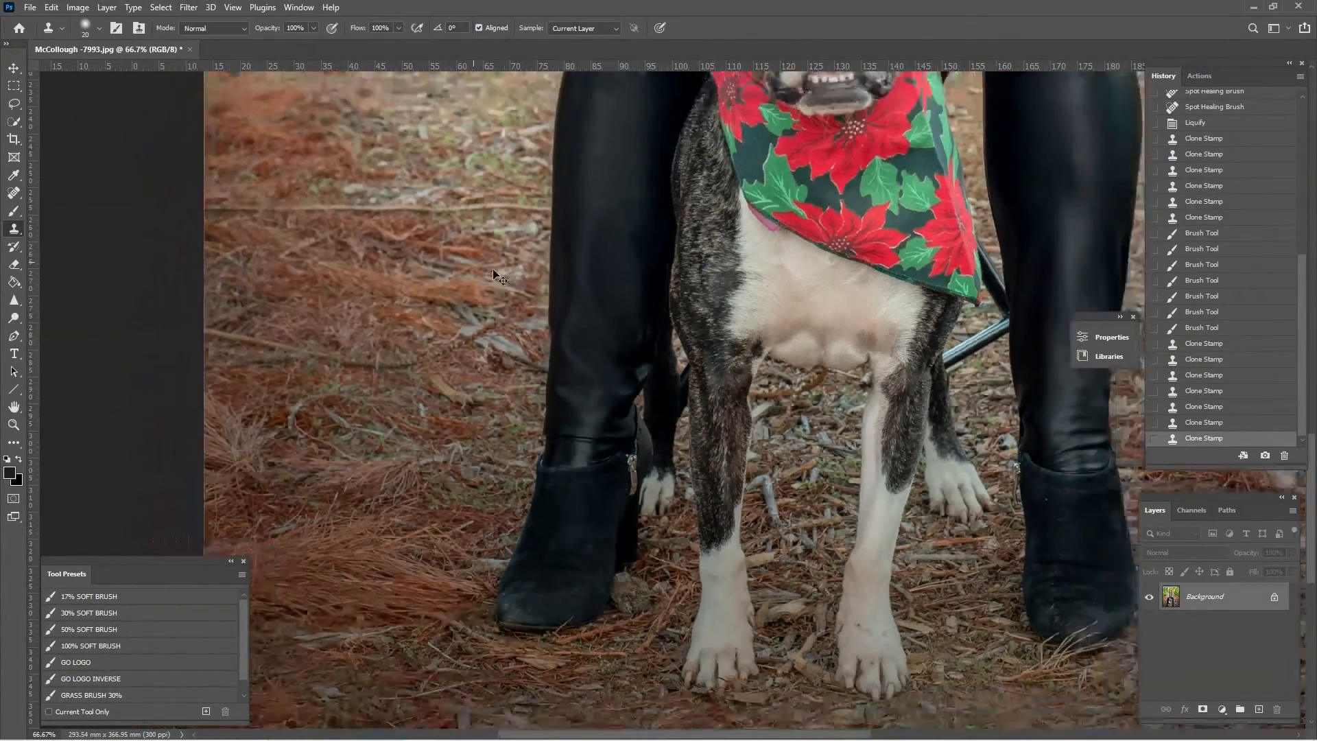
click(189, 8)
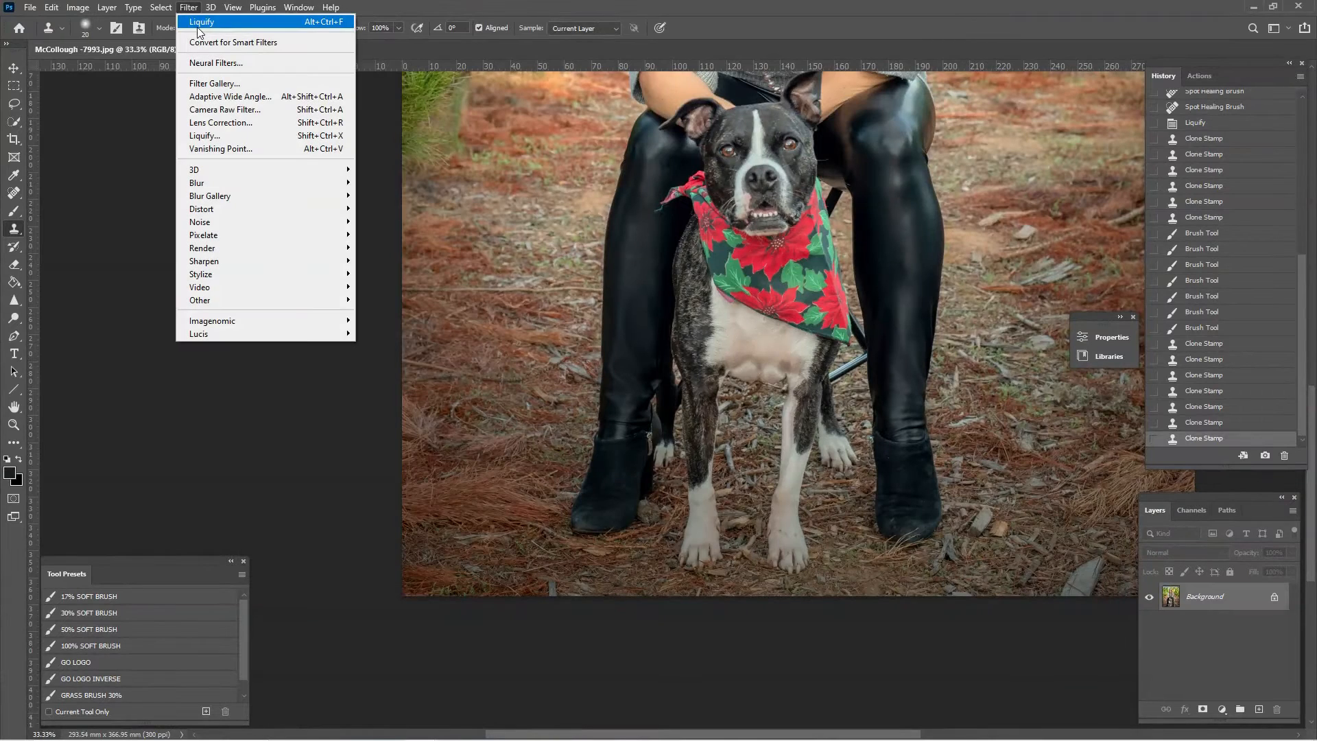
click(220, 26)
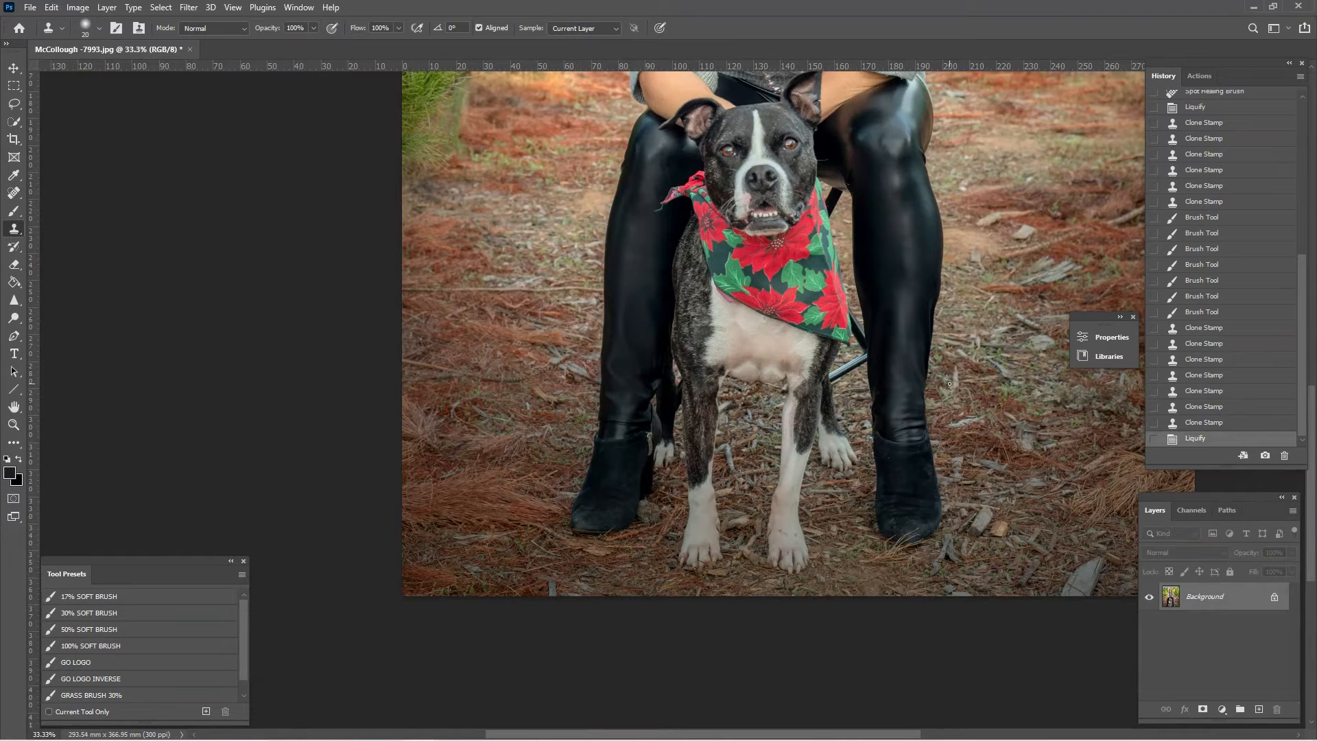
click(1232, 424)
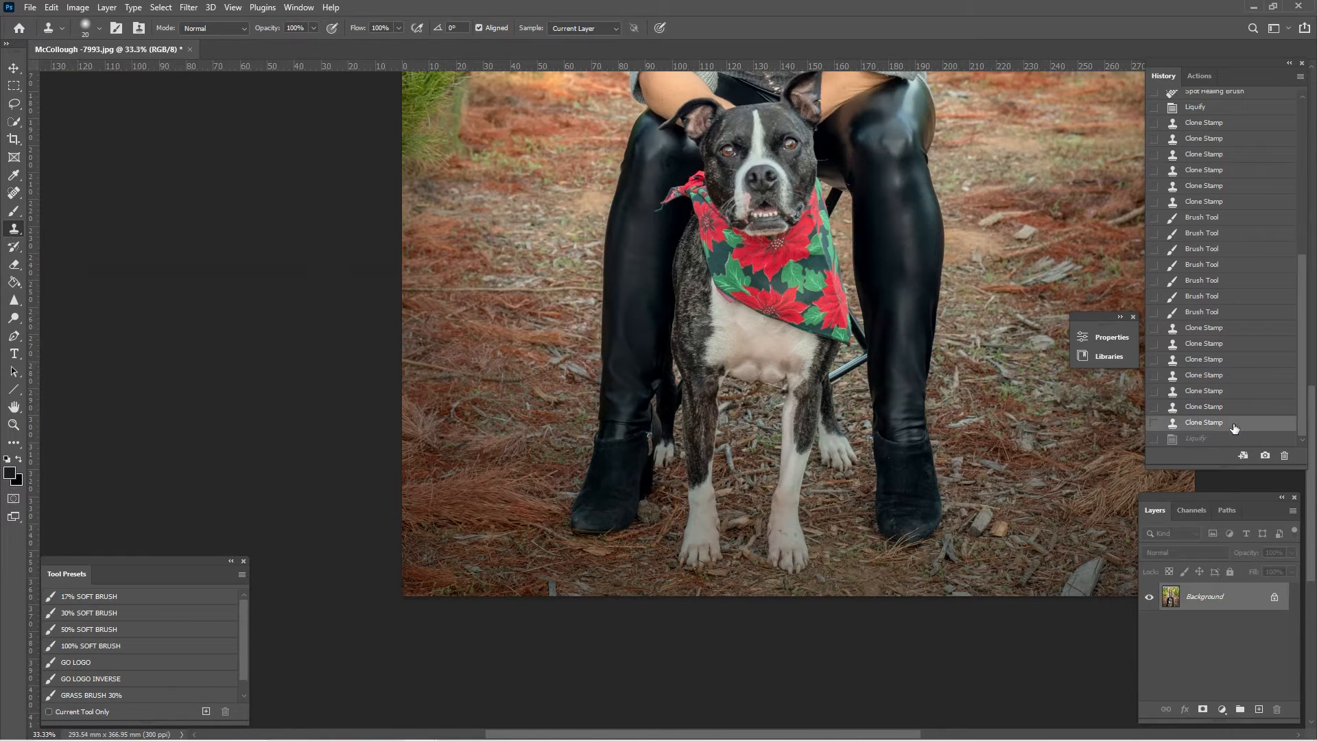
- Open Liquify and reshape the lower calf outline left of the dog with a size 90 brush at pressure 34
click(188, 7)
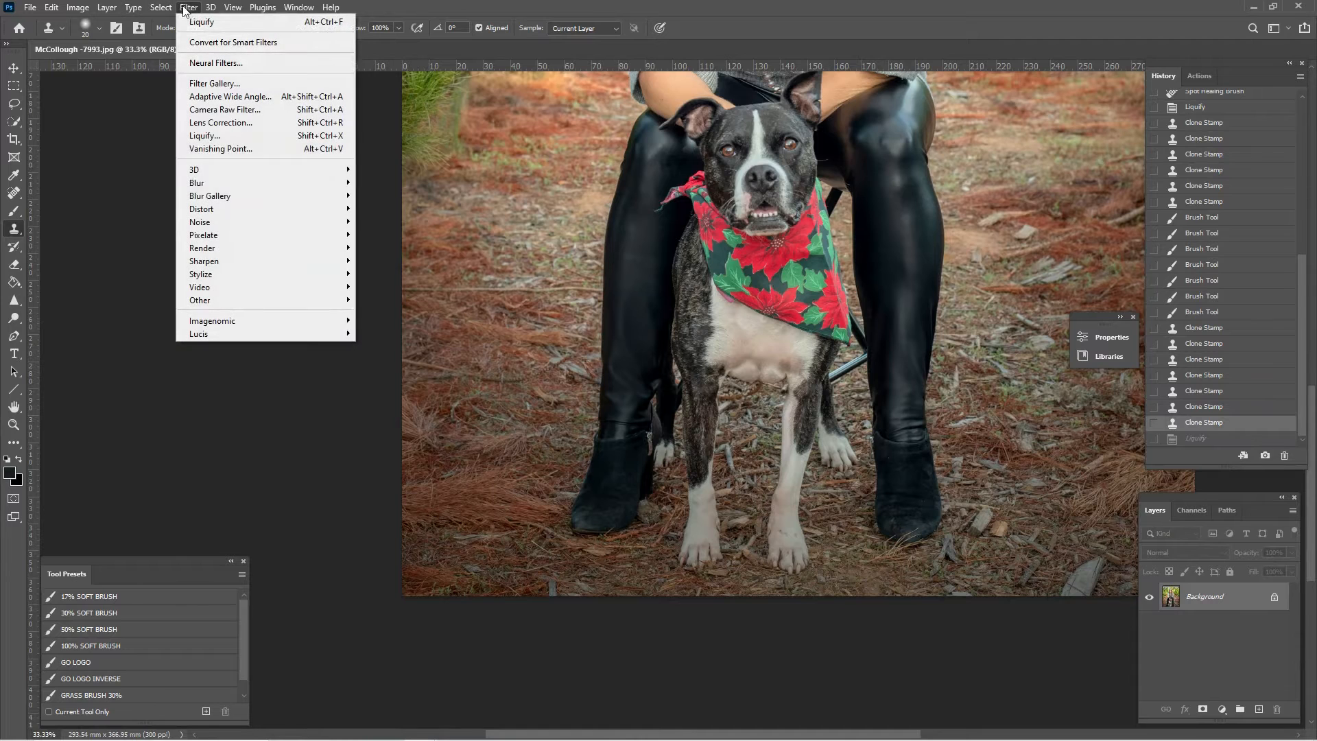
click(216, 139)
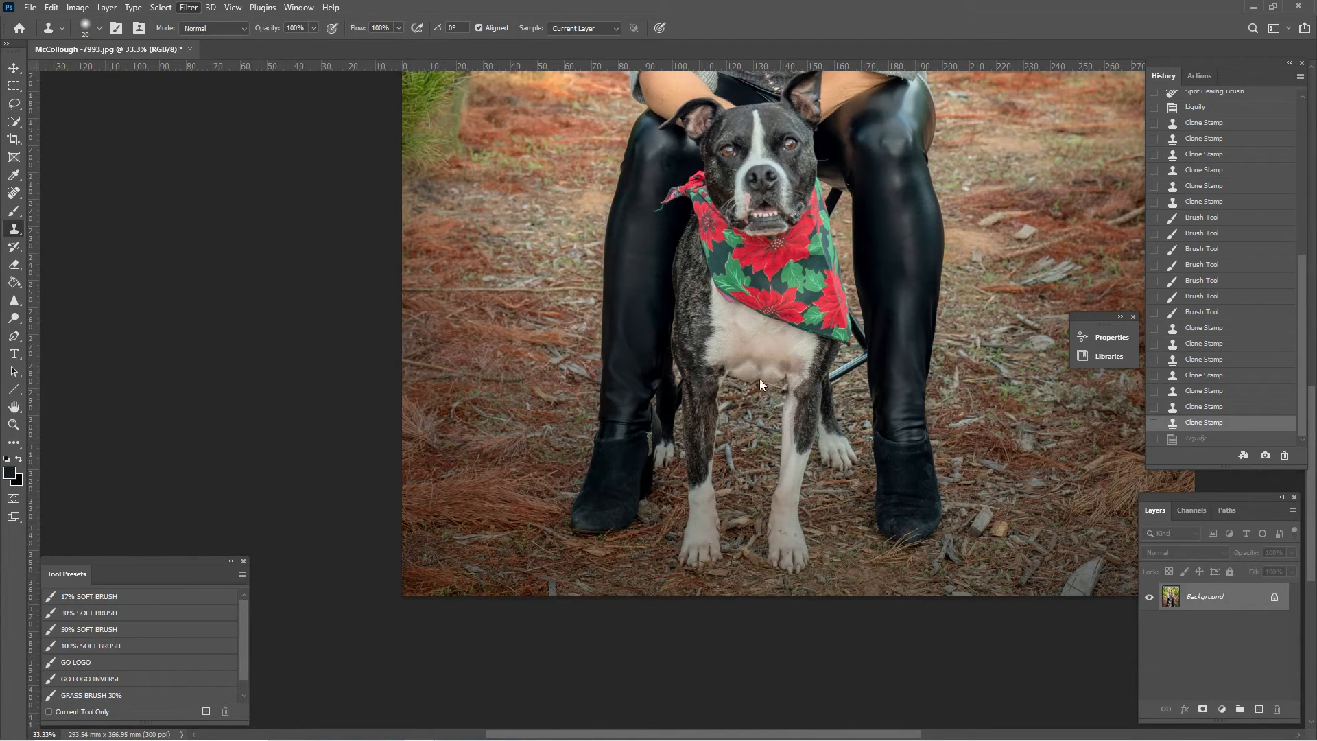
key(ctrl+plus)
key(ctrl+plus)
key(ctrl+plus)
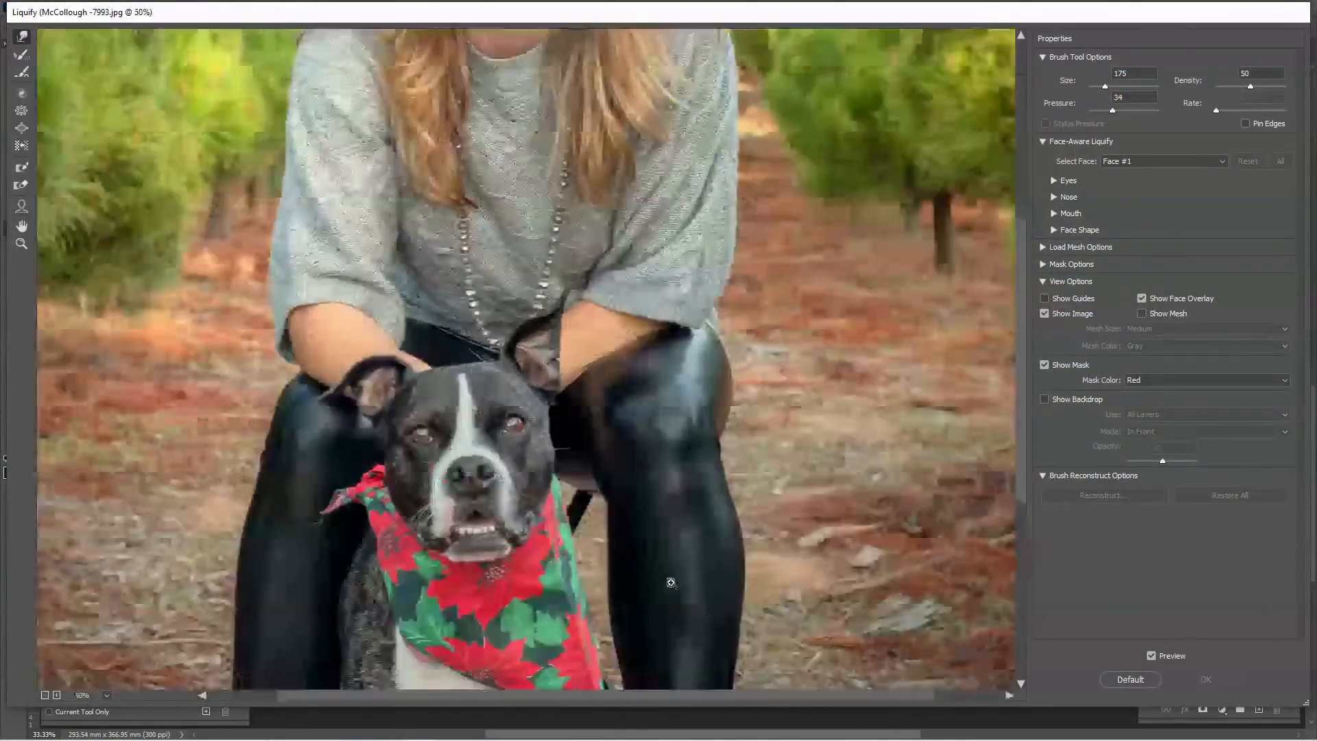
drag(801, 544, 907, 239)
key(ctrl+plus)
key(ctrl+plus)
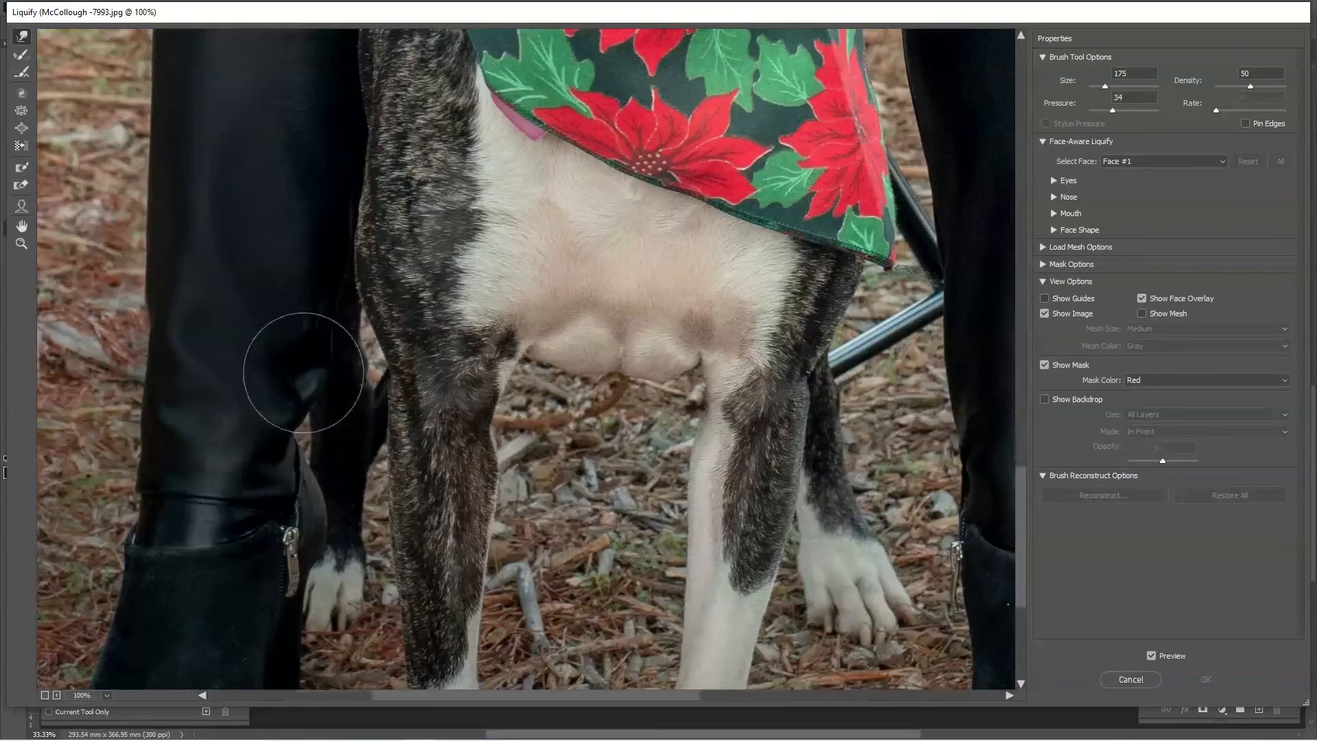
drag(293, 367, 472, 383)
key(bracketleft)
key(bracketleft)
key(bracketleft)
key(bracketleft)
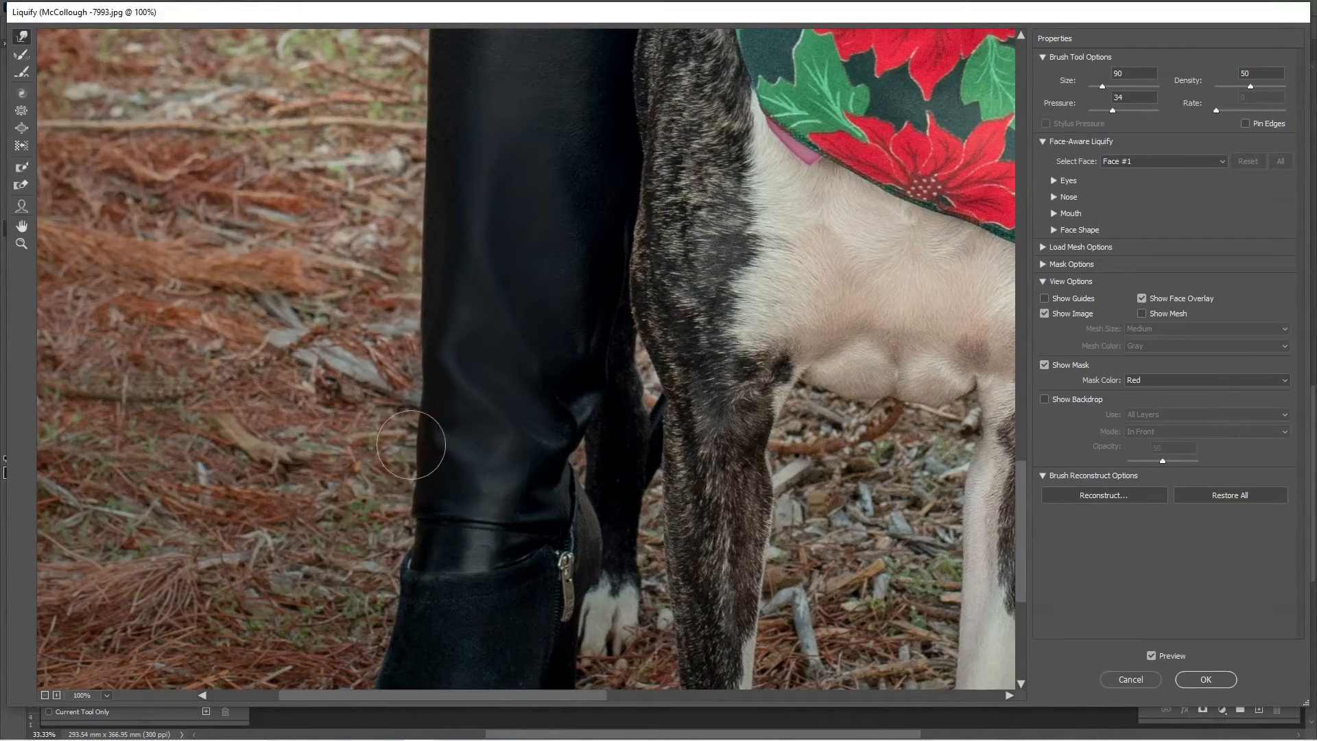
- Enlarge the Liquify brush to 200, refine the lower leg outlines and apply the filter
key(bracketright)
key(bracketright)
key(ctrl+minus)
key(ctrl+minus)
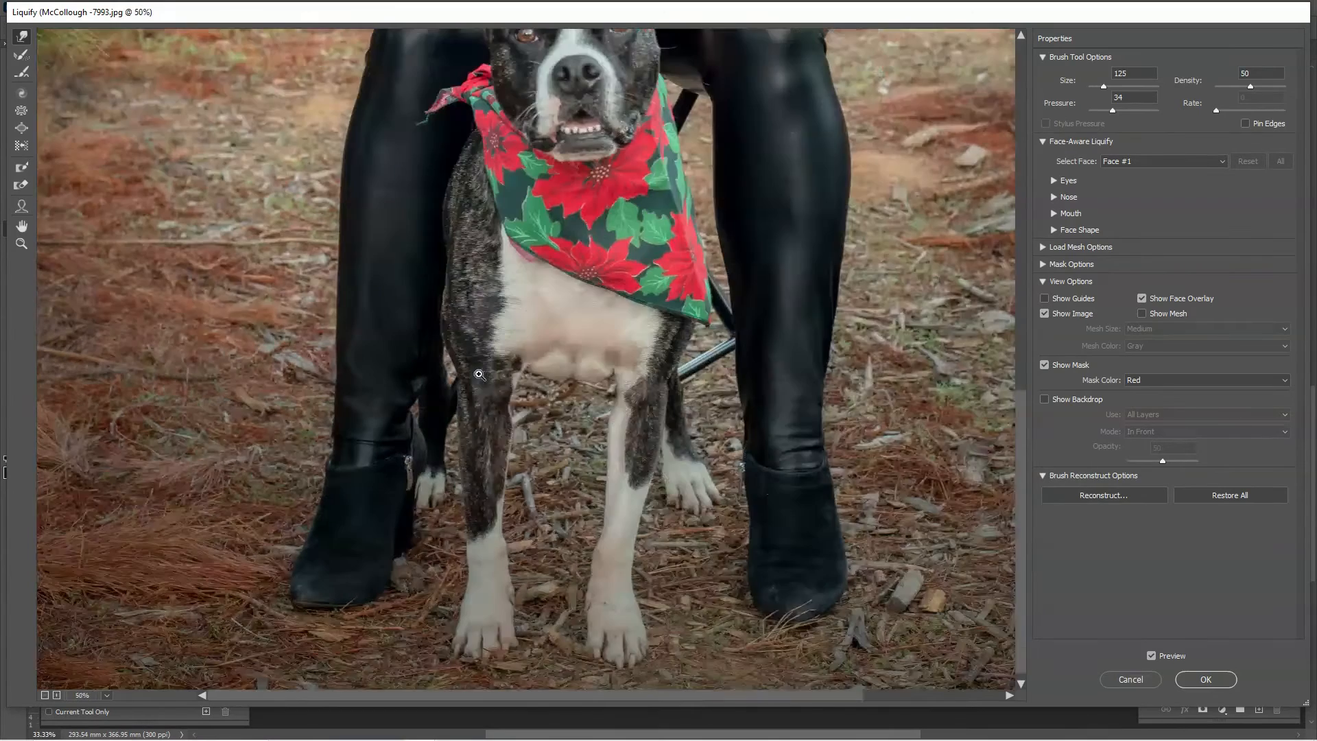
key(bracketright)
key(bracketright)
key(bracketright)
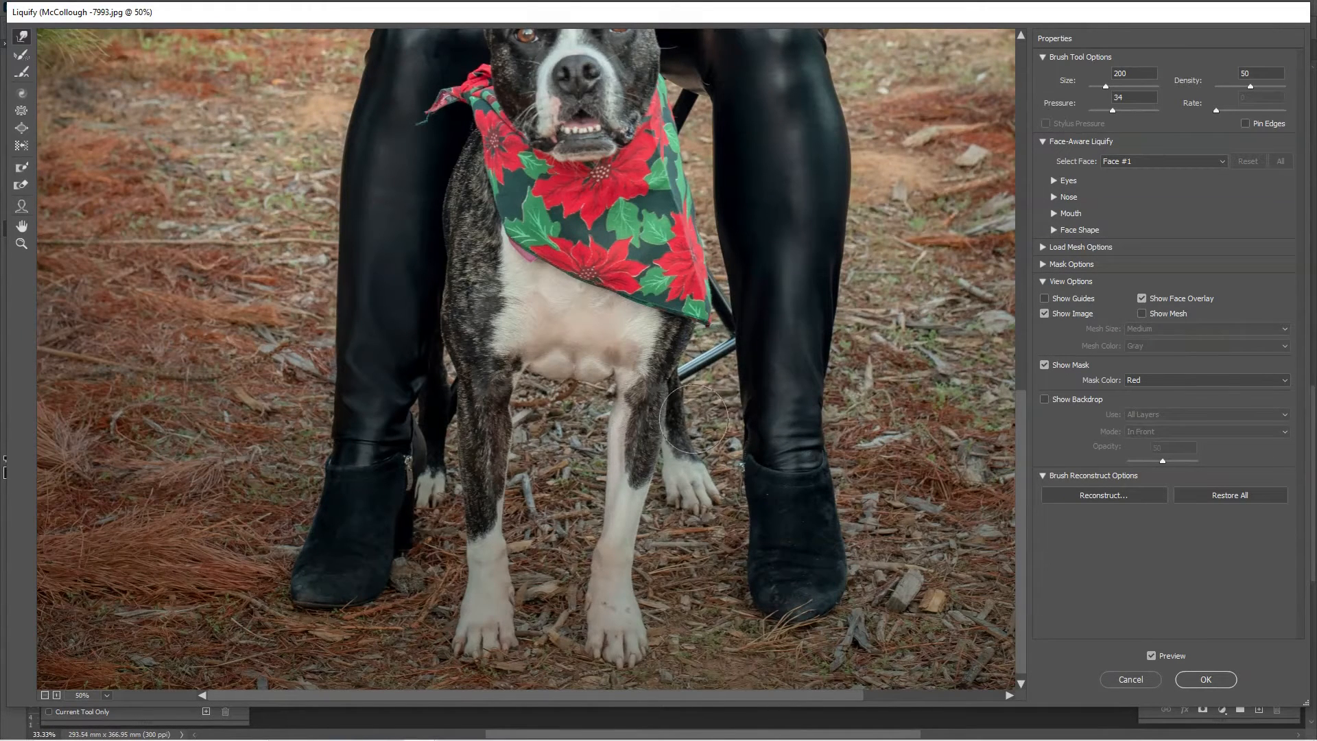
key(ctrl+minus)
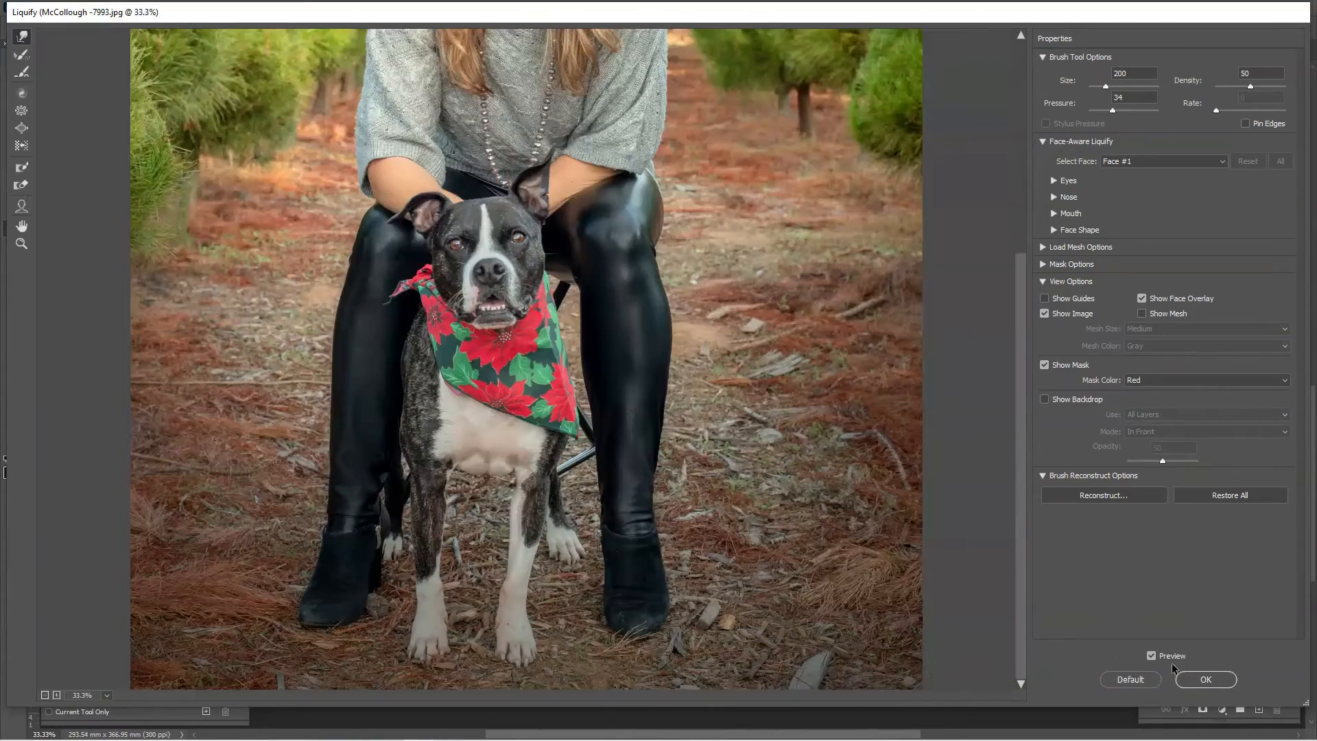
click(1205, 680)
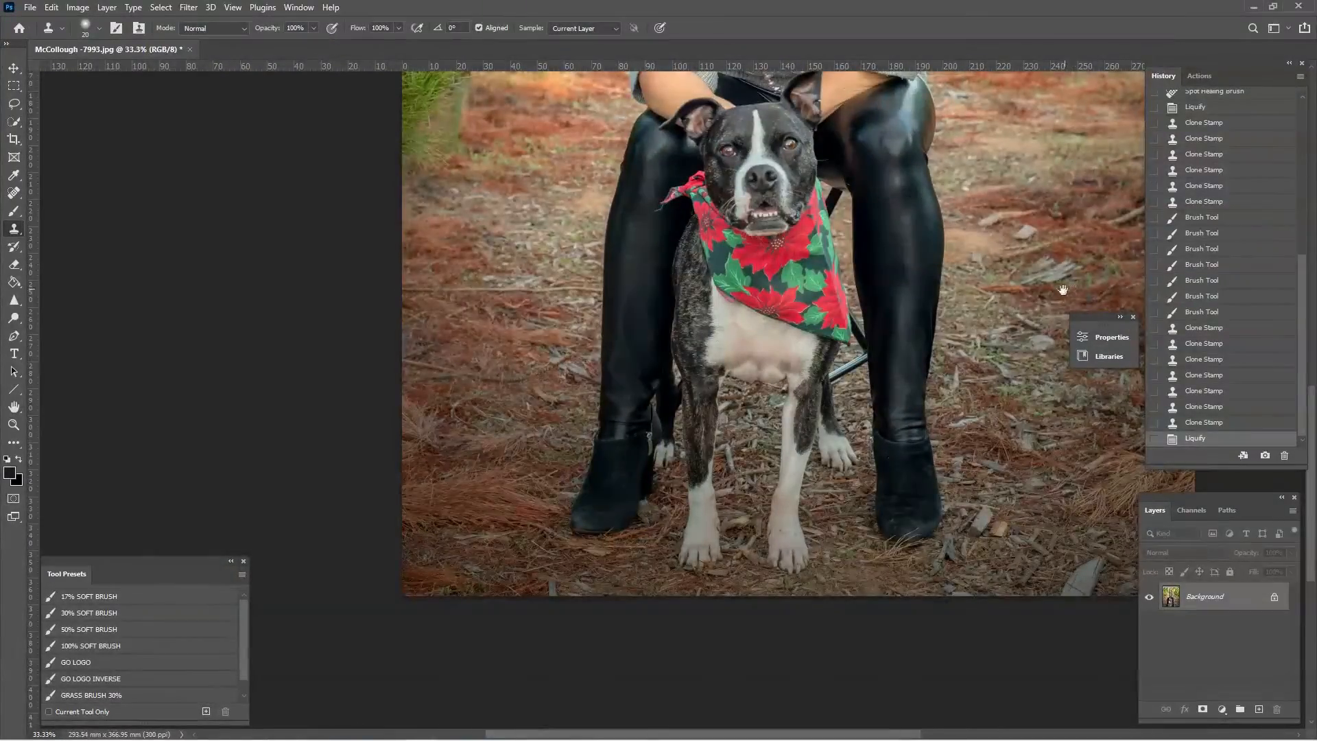
- Examine the reshaped legs against the whole portrait
drag(1062, 289, 967, 383)
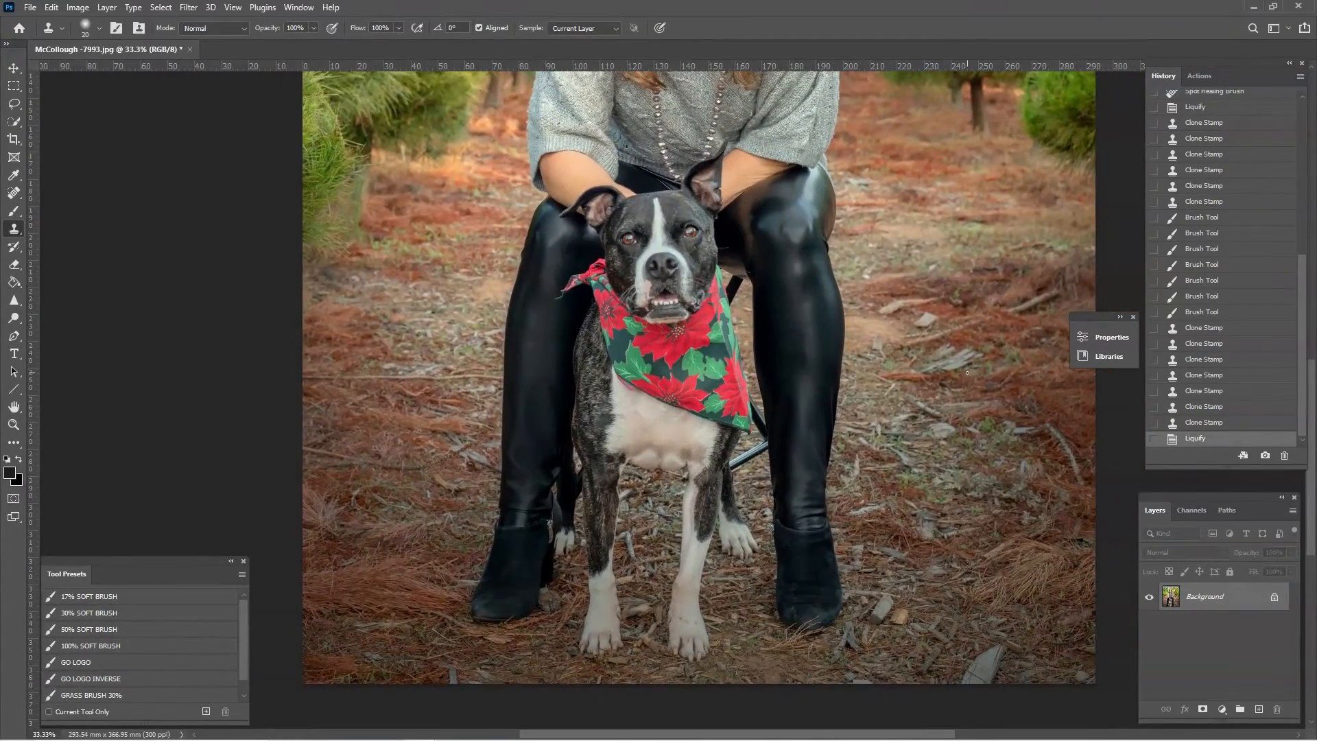
key(ctrl+minus)
key(ctrl+minus)
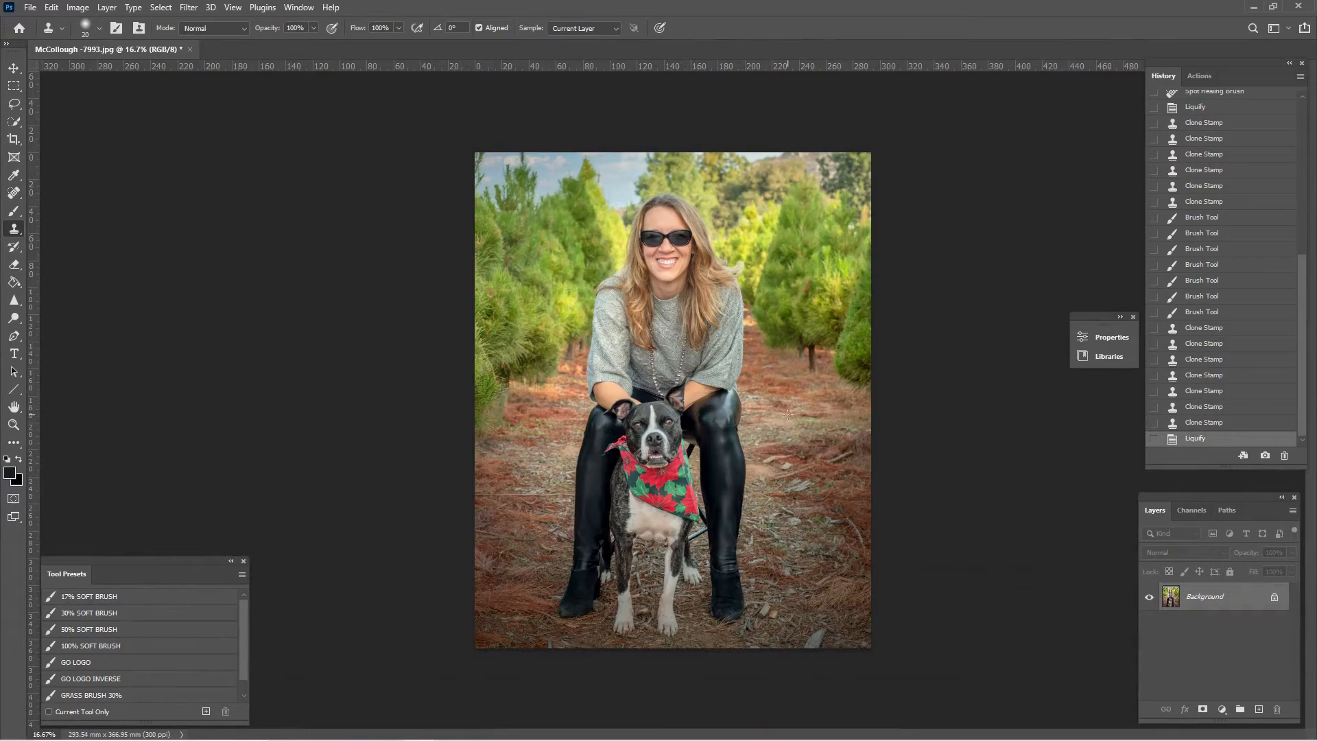
key(ctrl+plus)
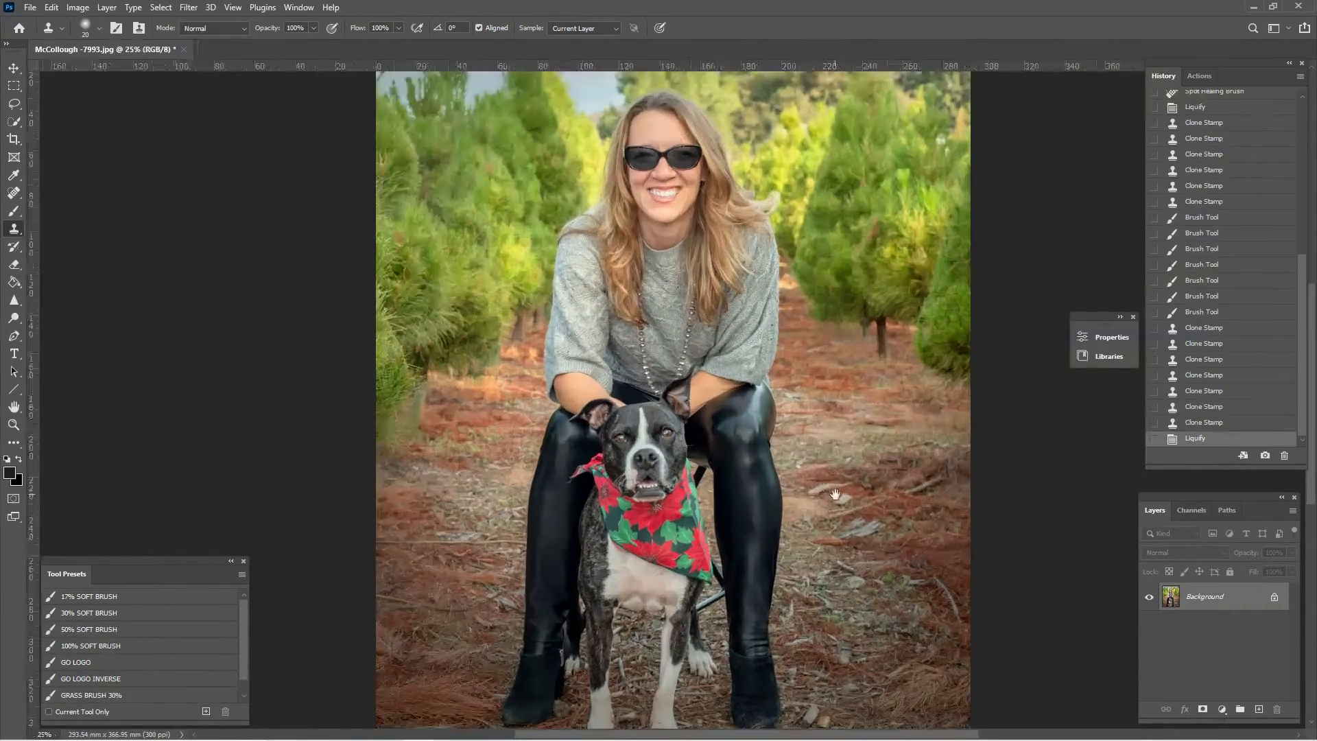
scroll(544, 493, down, 3)
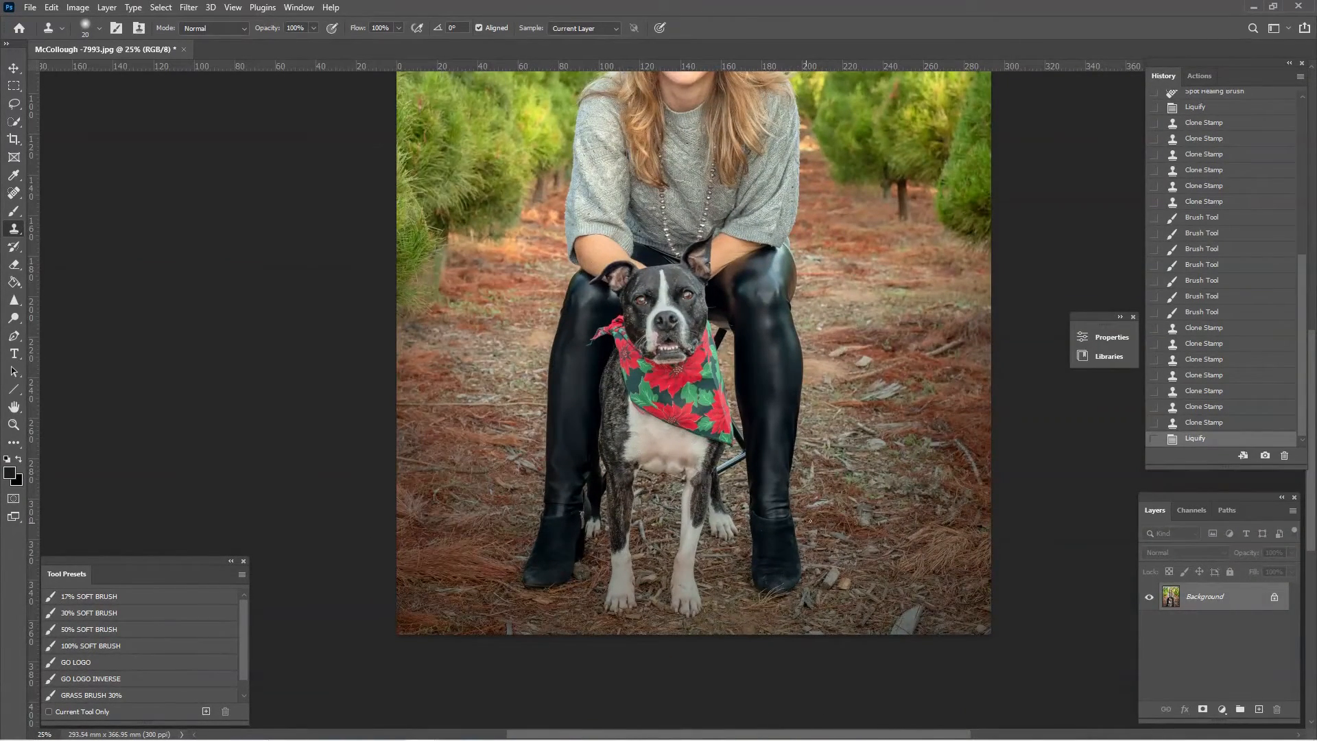
- Clone leather over the ankle creases above the boot right of the dog, using a size 60 brush in Lighten mode at 37% opacity
key(ctrl+plus)
key(ctrl+plus)
key(ctrl+plus)
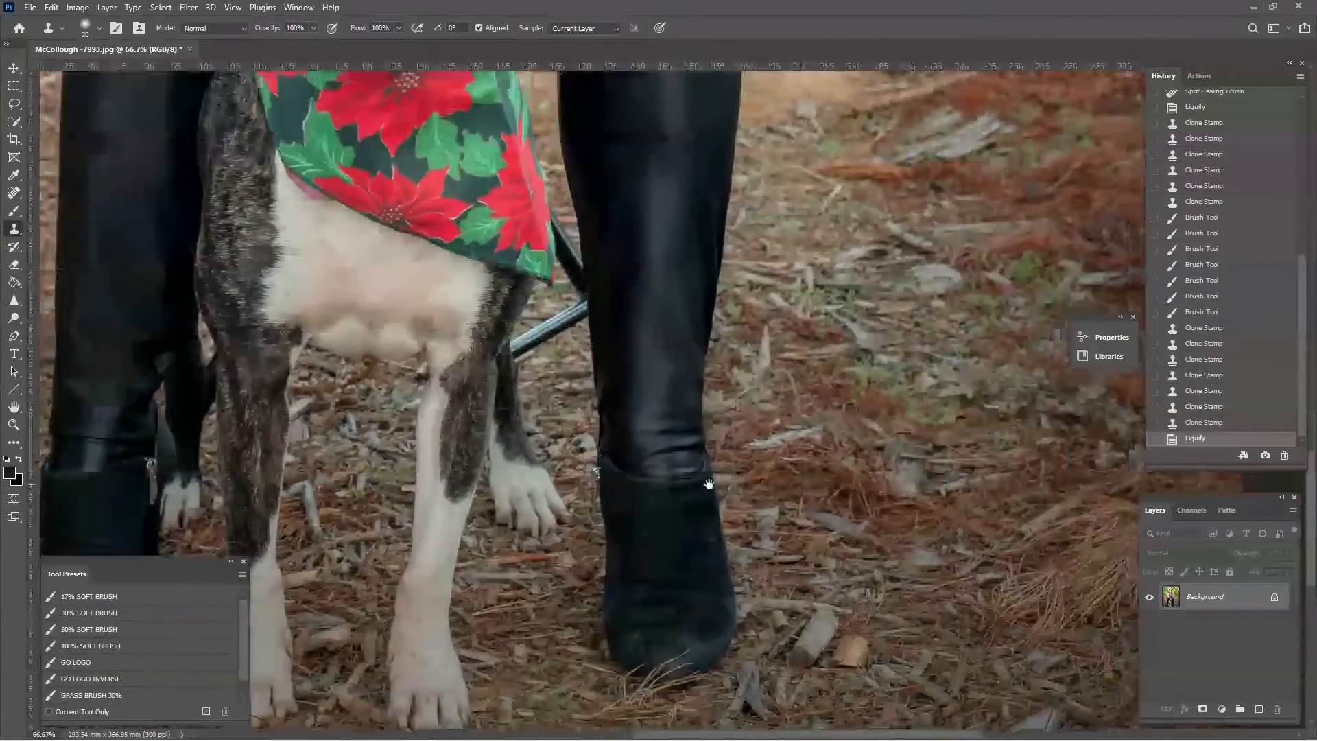
click(212, 28)
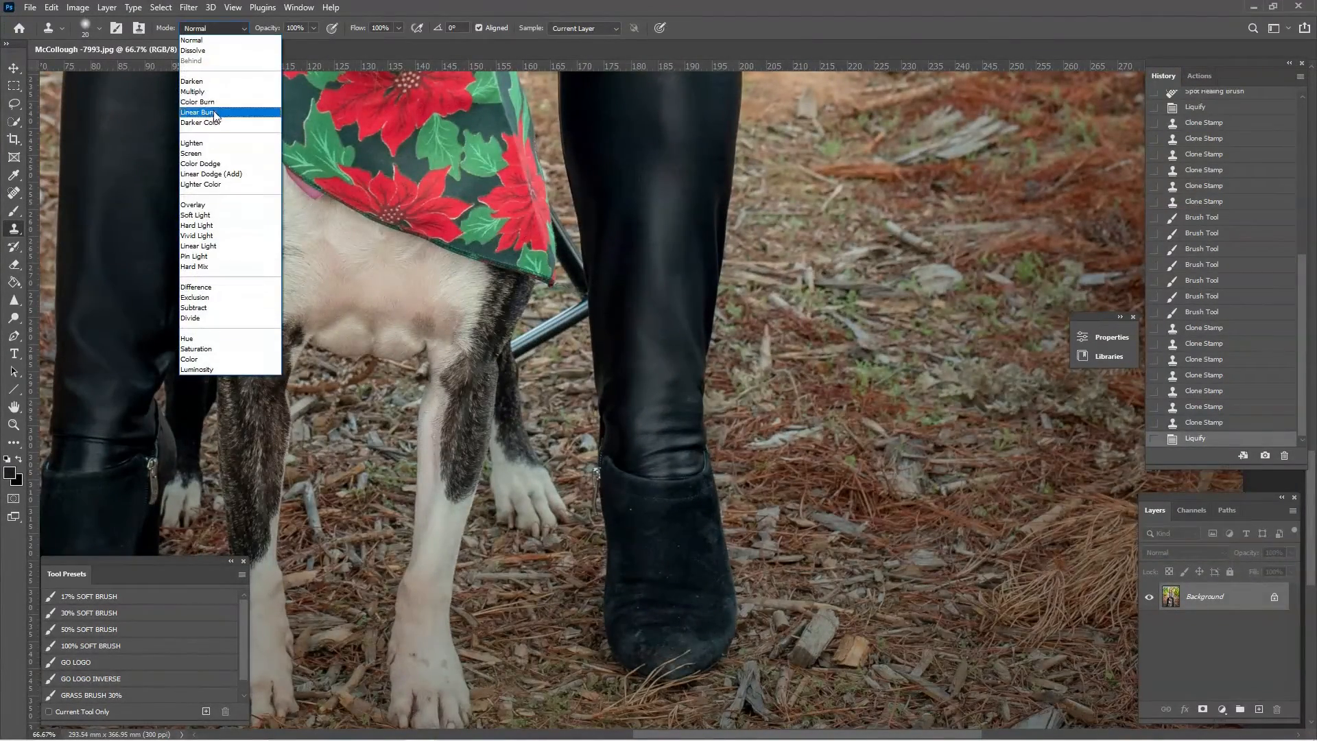
click(205, 143)
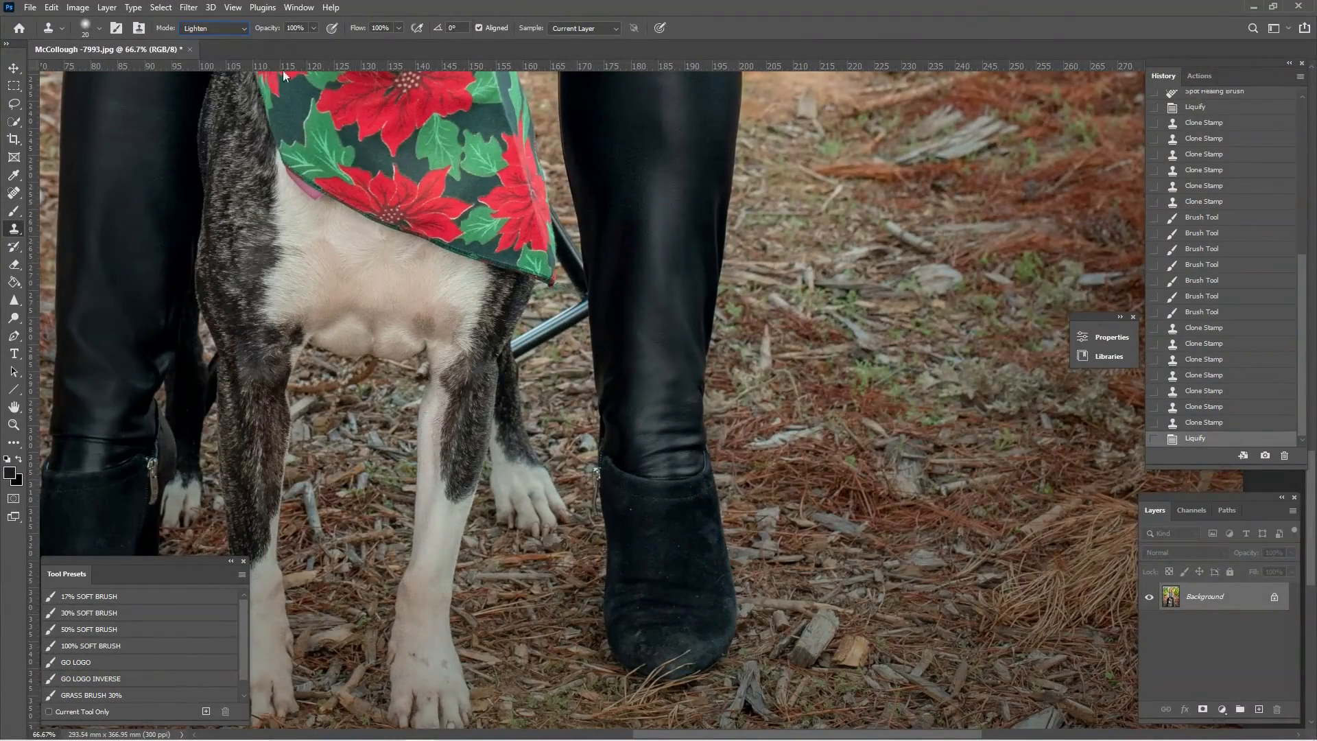
click(315, 28)
click(672, 262)
key(bracketright)
key(bracketright)
key(bracketright)
key(bracketright)
alt+click(692, 260)
mouse_move(693, 448)
mouse_down()
mouse_move(650, 449)
mouse_move(686, 440)
mouse_up()
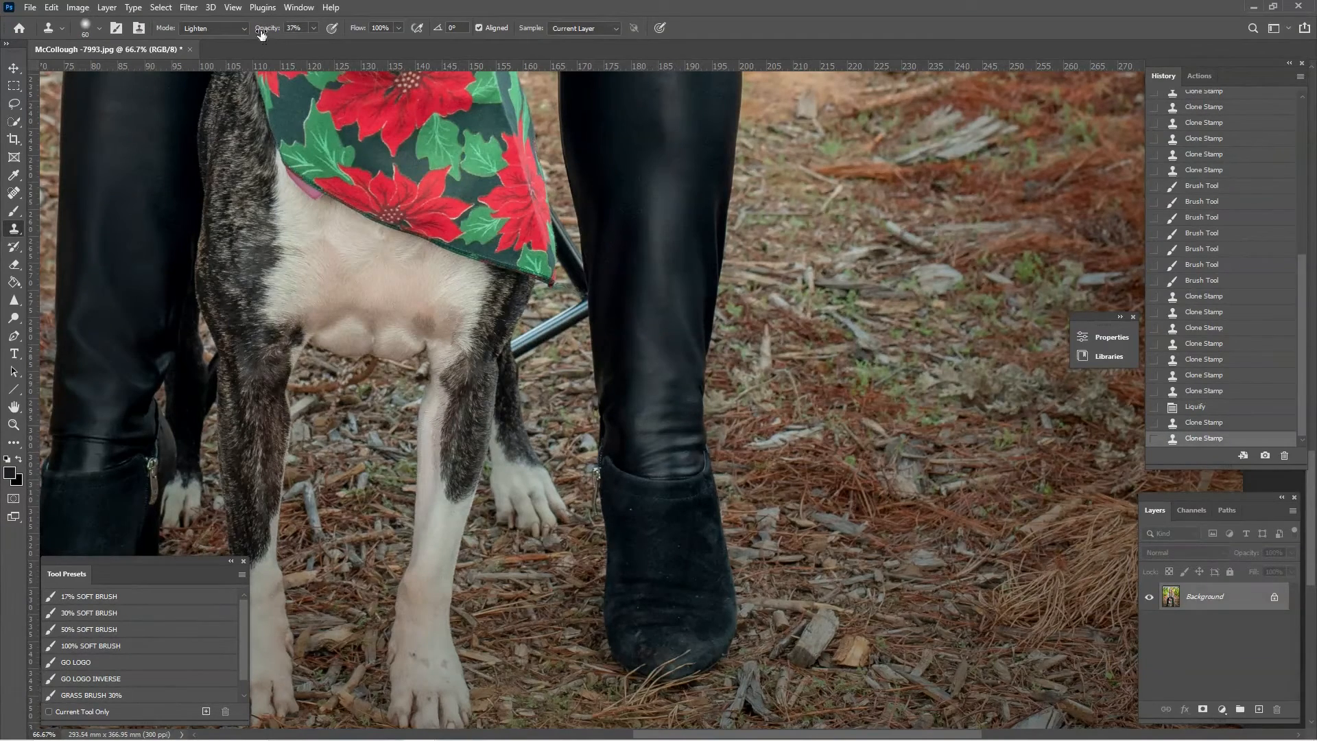
- Raise the Clone Stamp opacity to 53% and clone over the same ankle creases in Lighten mode and again in Darken mode
drag(261, 35, 272, 35)
drag(692, 444, 642, 439)
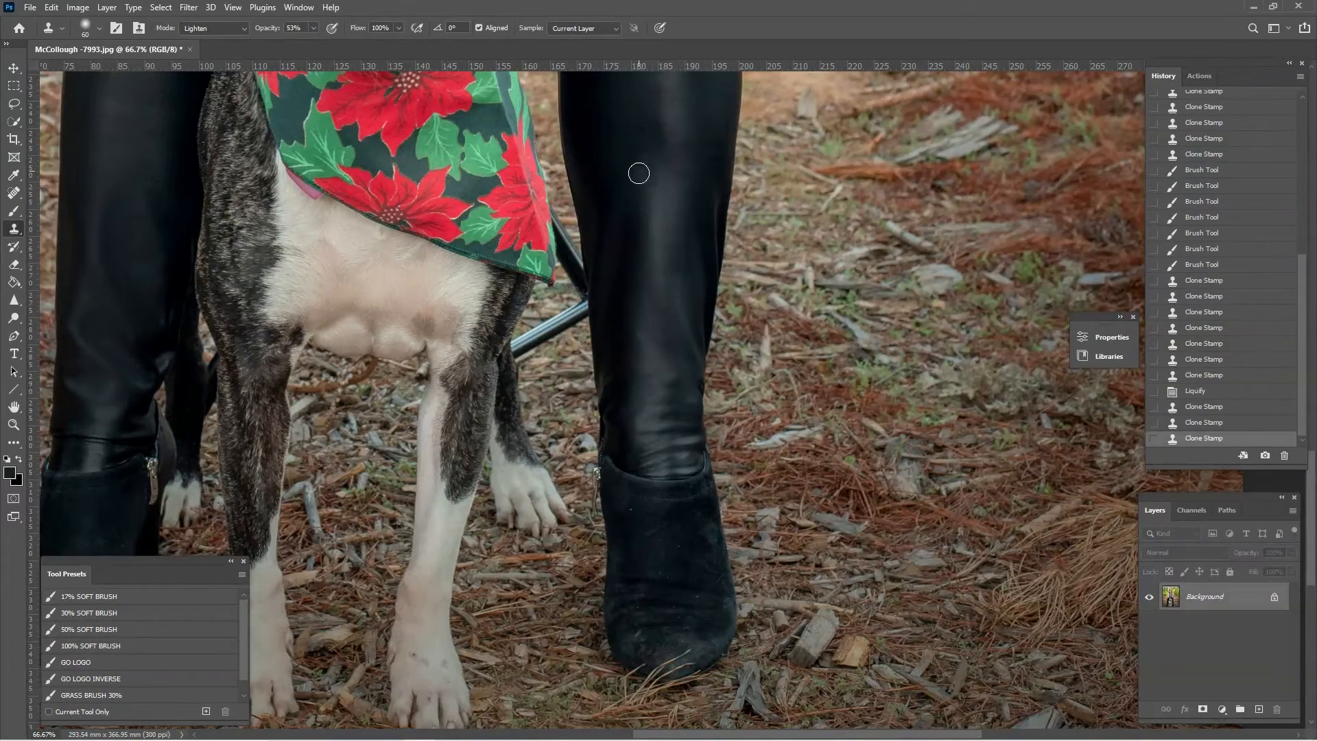
click(223, 28)
click(209, 77)
alt+click(692, 276)
mouse_move(684, 441)
mouse_down()
mouse_move(654, 428)
mouse_move(683, 432)
mouse_move(690, 455)
mouse_move(677, 470)
mouse_move(660, 463)
mouse_move(655, 408)
mouse_move(681, 427)
mouse_move(662, 456)
mouse_move(690, 462)
mouse_up()
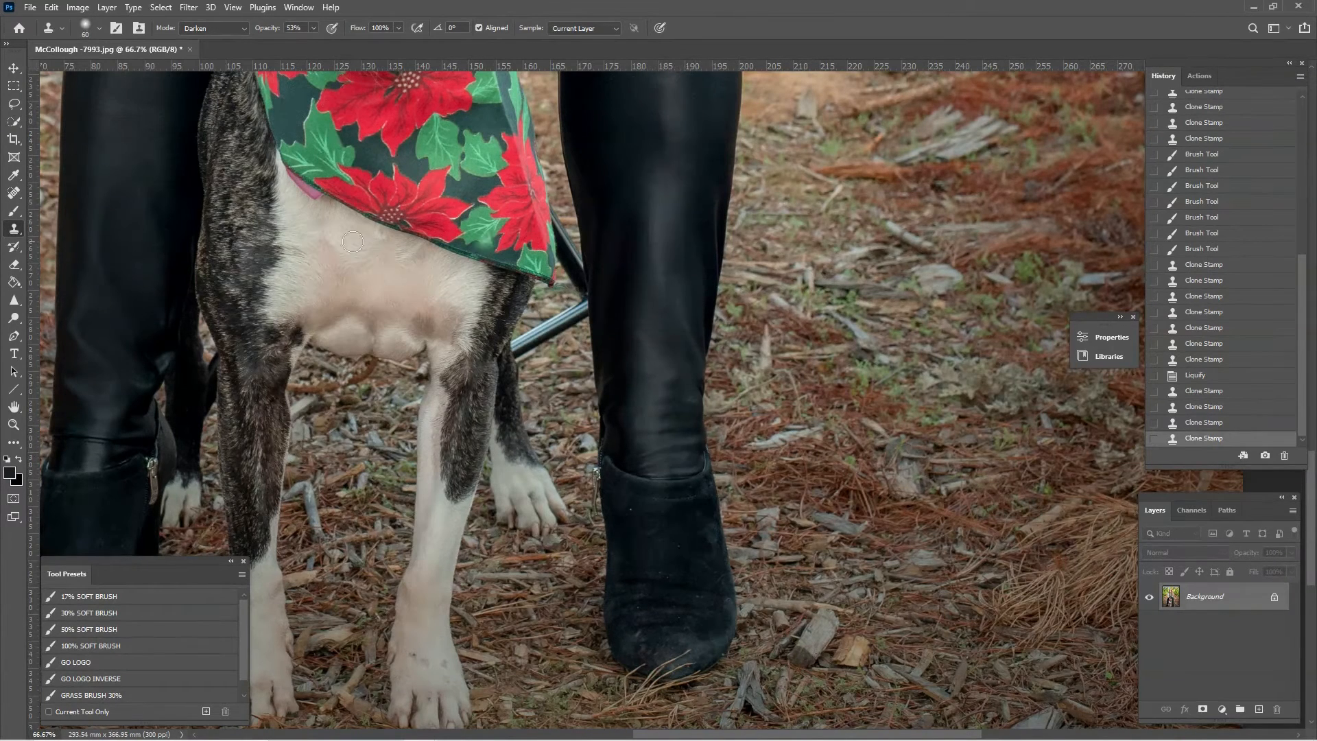
- Remove the remaining creases on the lower leg right of the dog using the Spot Healing Brush at size 25
click(14, 193)
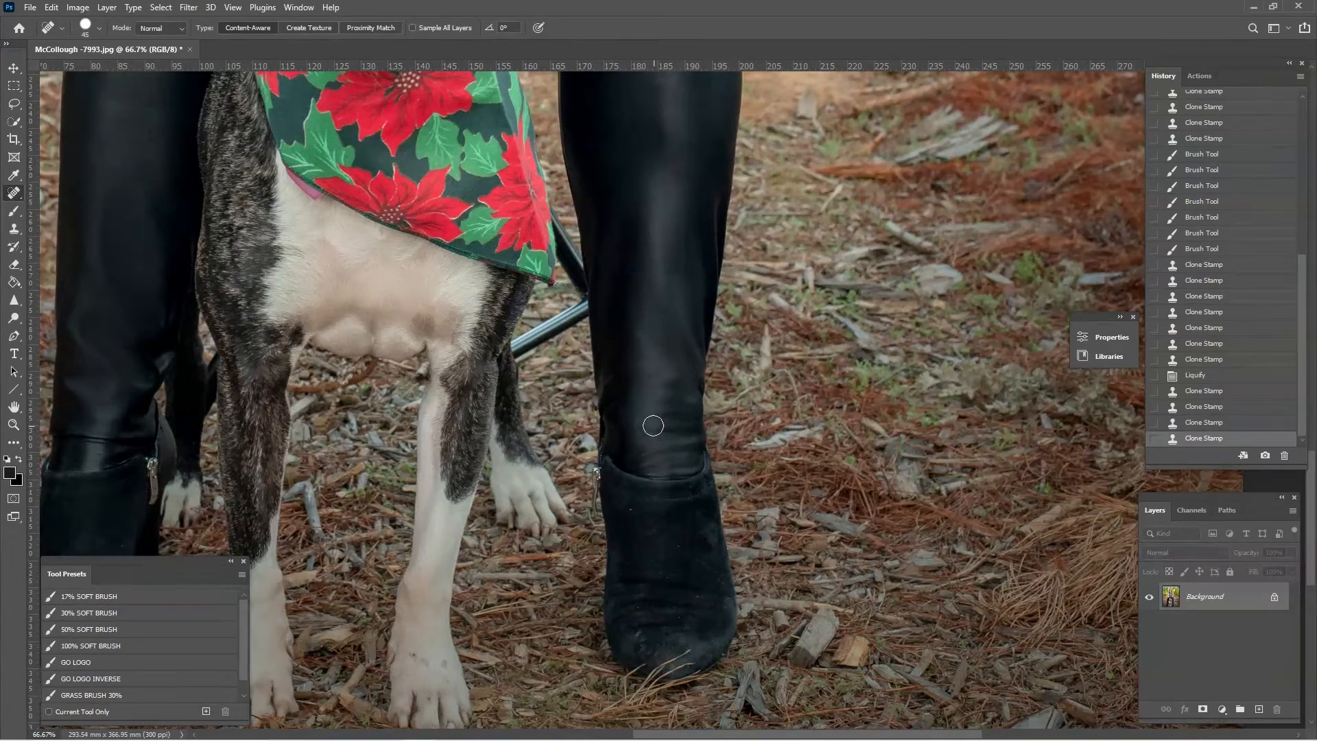
key(bracketleft)
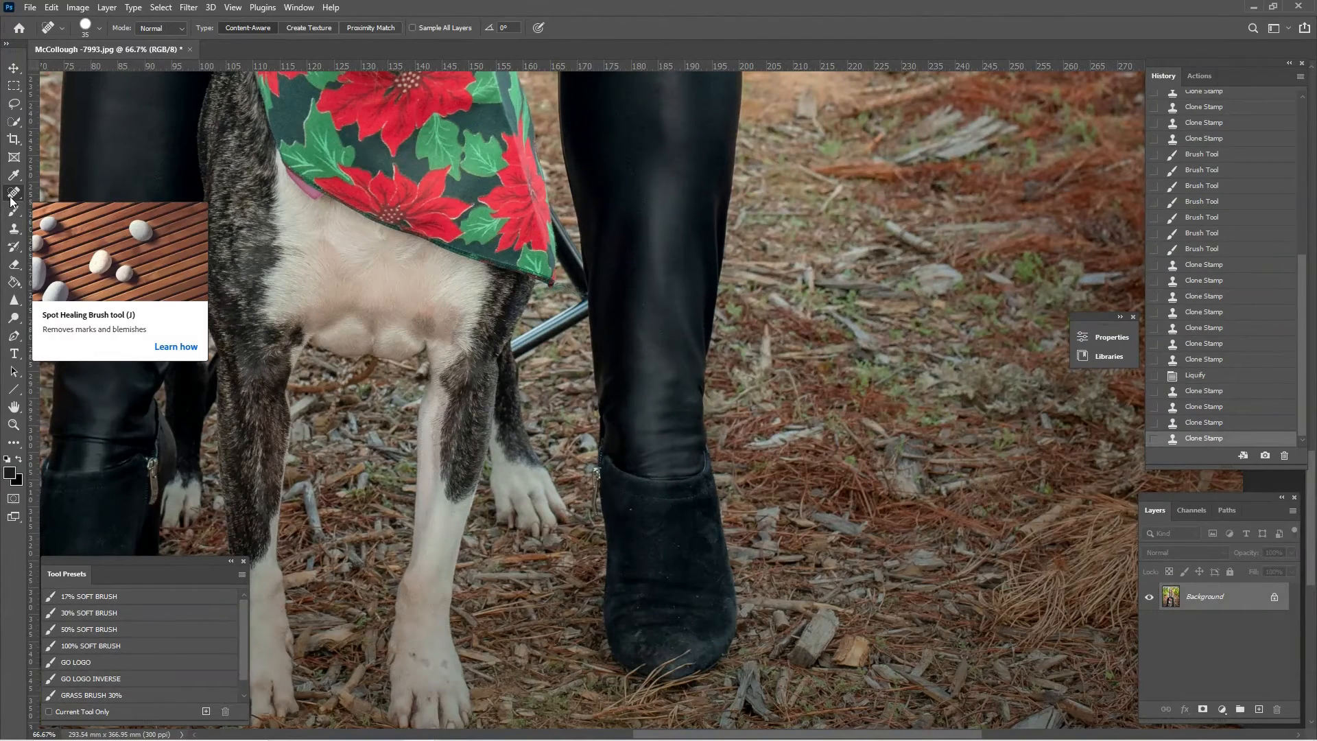
key(bracketleft)
key(bracketleft)
mouse_move(637, 426)
mouse_down()
mouse_move(678, 427)
mouse_move(649, 433)
mouse_move(671, 414)
mouse_move(644, 435)
mouse_move(677, 433)
mouse_move(660, 436)
mouse_move(648, 467)
mouse_move(663, 453)
mouse_move(643, 455)
mouse_move(676, 451)
mouse_up()
key(ctrl+z)
mouse_move(665, 389)
mouse_down()
mouse_move(667, 377)
mouse_move(655, 398)
mouse_up()
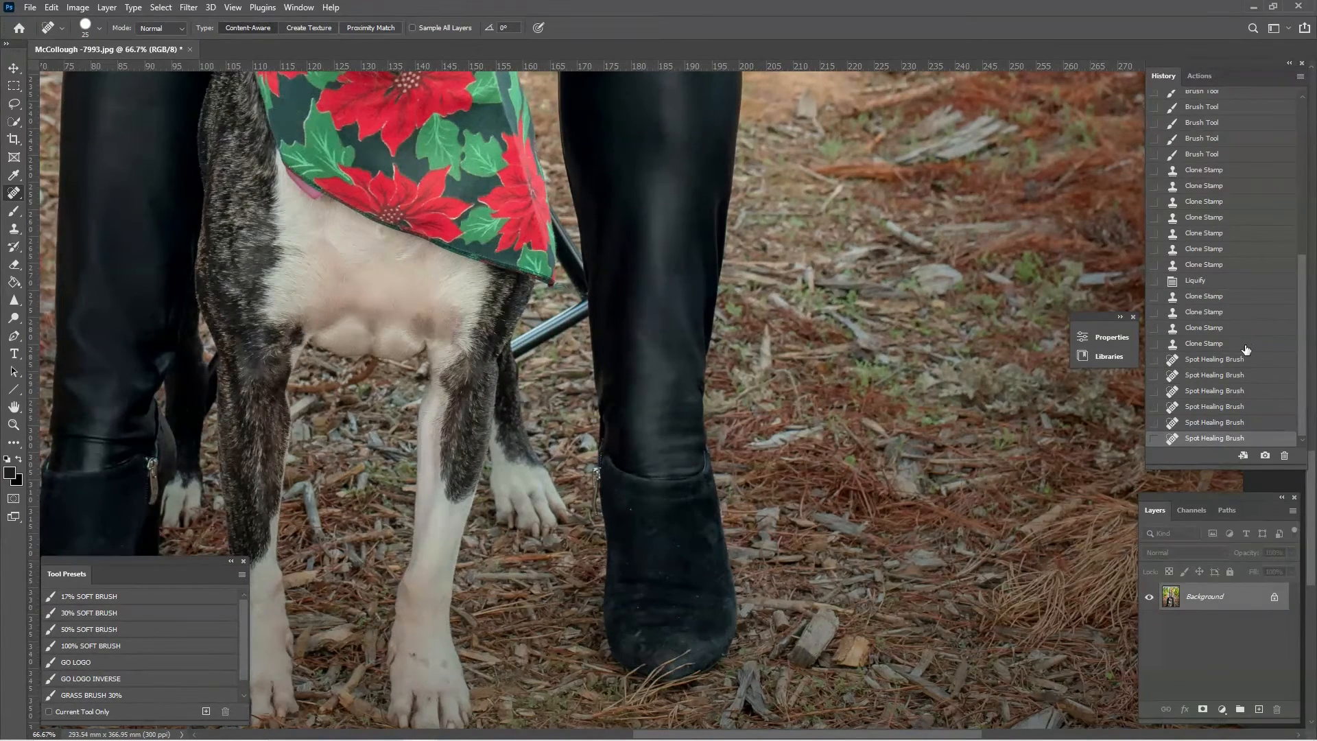
- Compare the retouched ankle with earlier history states and return to the latest Spot Healing Brush state
click(1246, 346)
click(1247, 172)
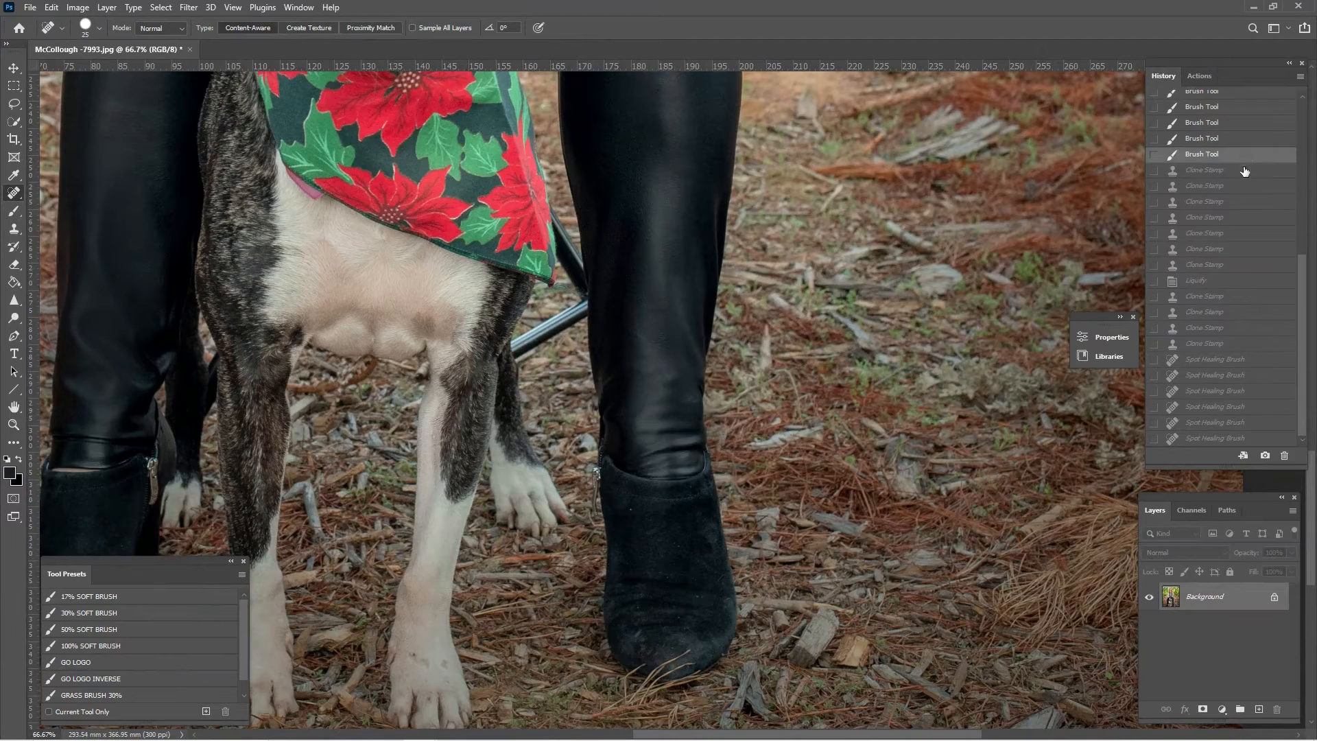
click(1240, 438)
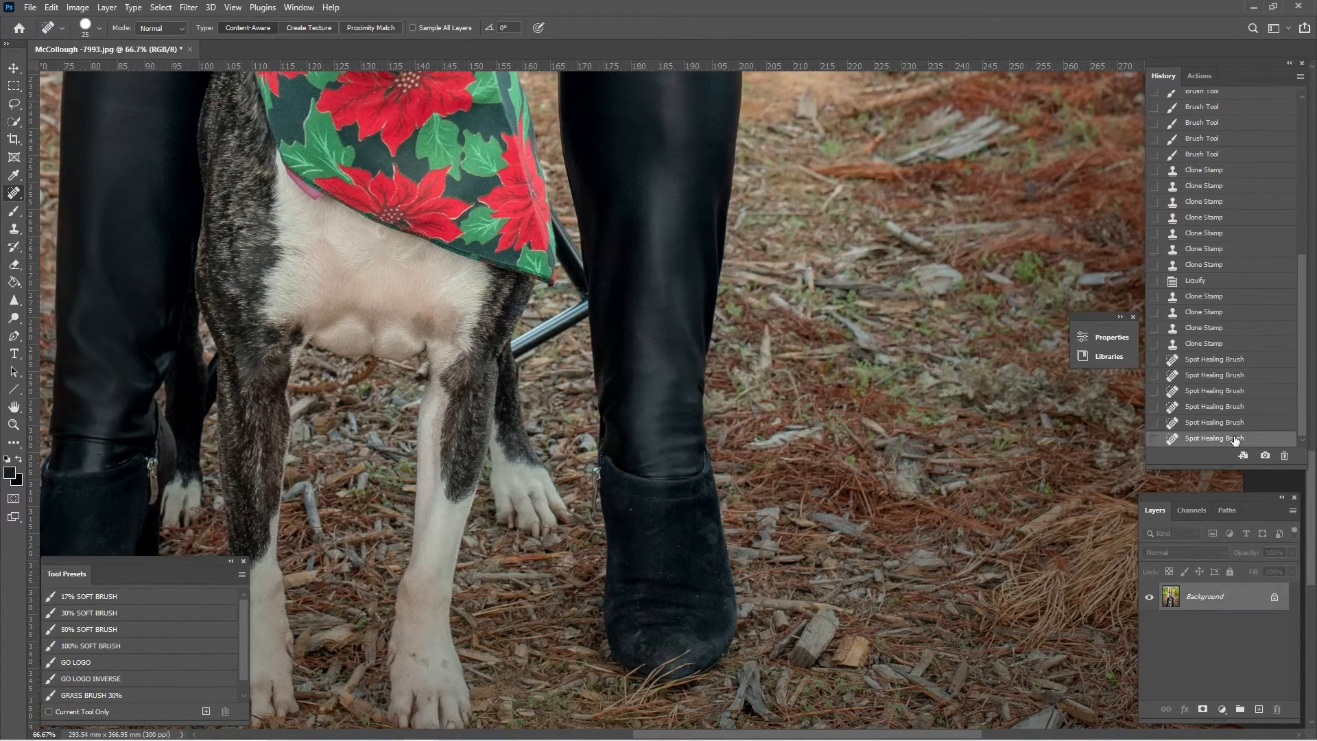
- View the whole portrait and compare the original opened image with the latest Spot Healing Brush state
key(ctrl+minus)
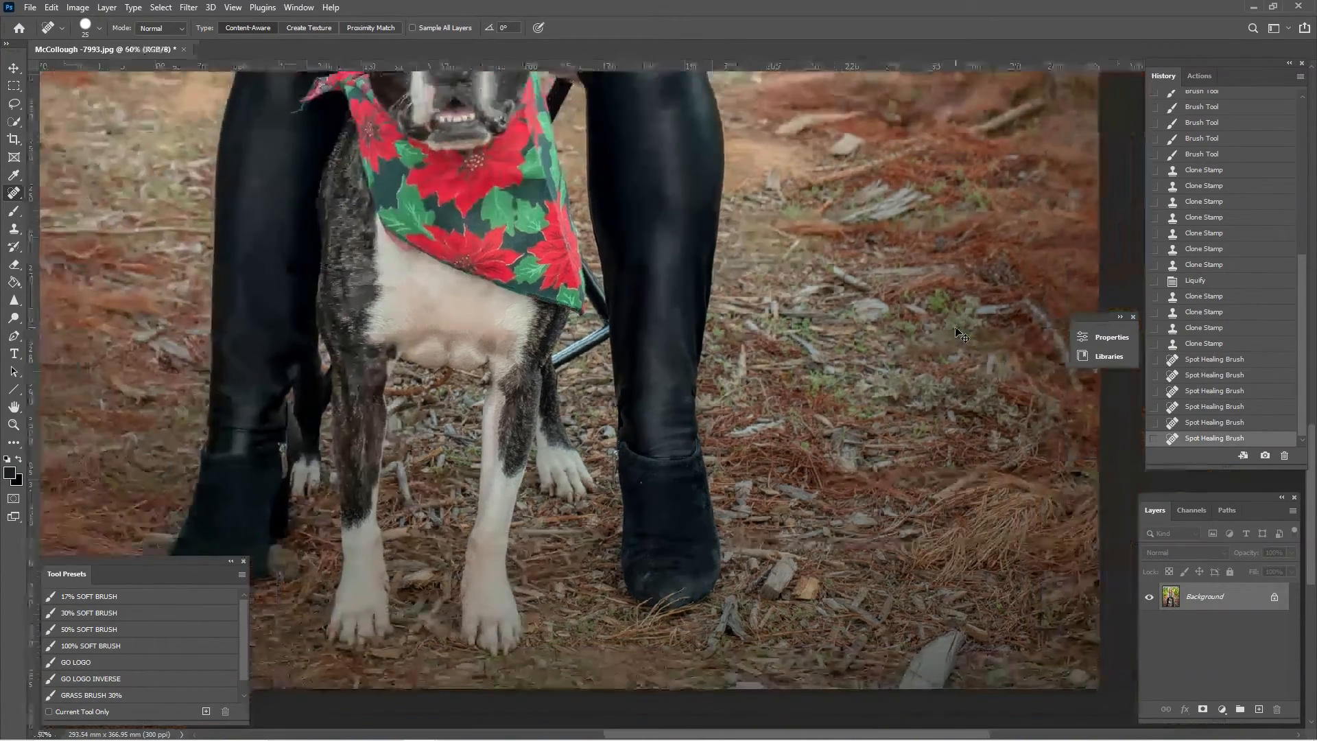
key(ctrl+minus)
key(ctrl+minus)
scroll(825, 323, down, 1)
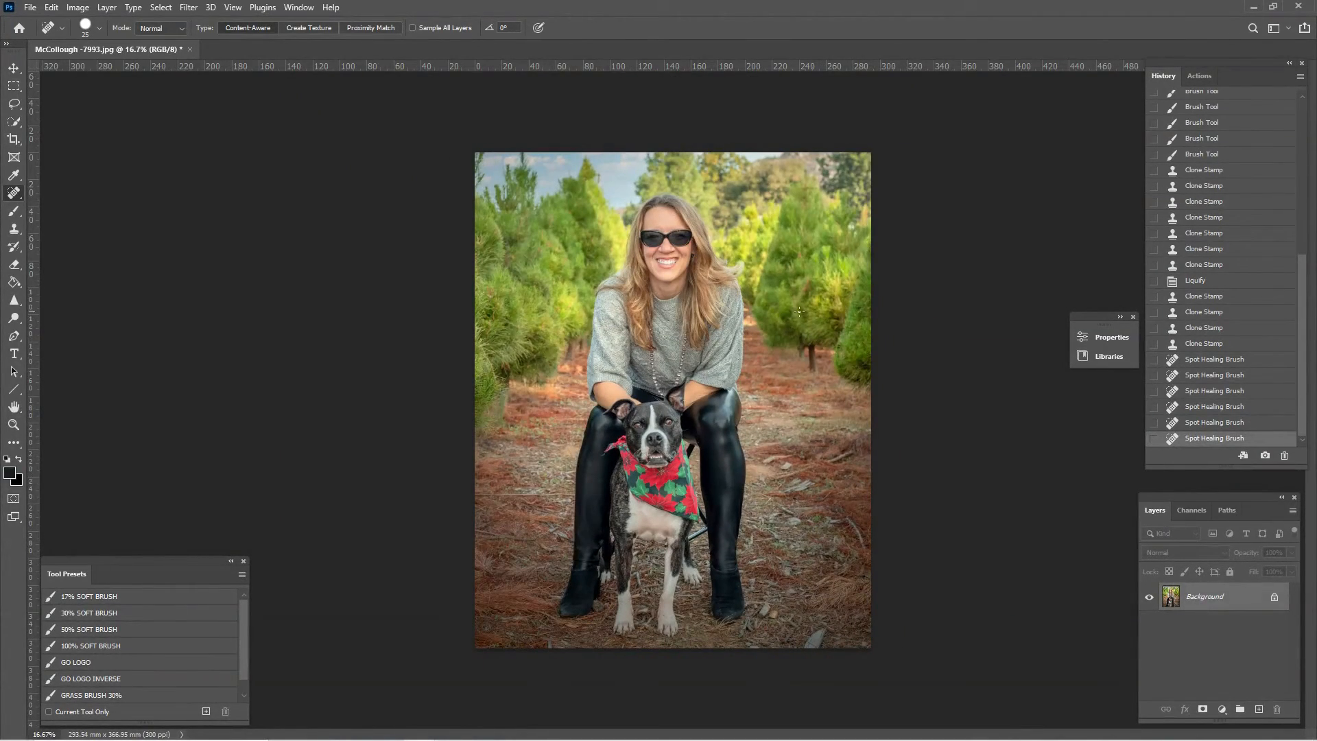
scroll(762, 249, up, 1)
scroll(970, 256, down, 1)
scroll(687, 382, up, 1)
scroll(903, 343, down, 1)
drag(1295, 338, 1288, 48)
click(1278, 105)
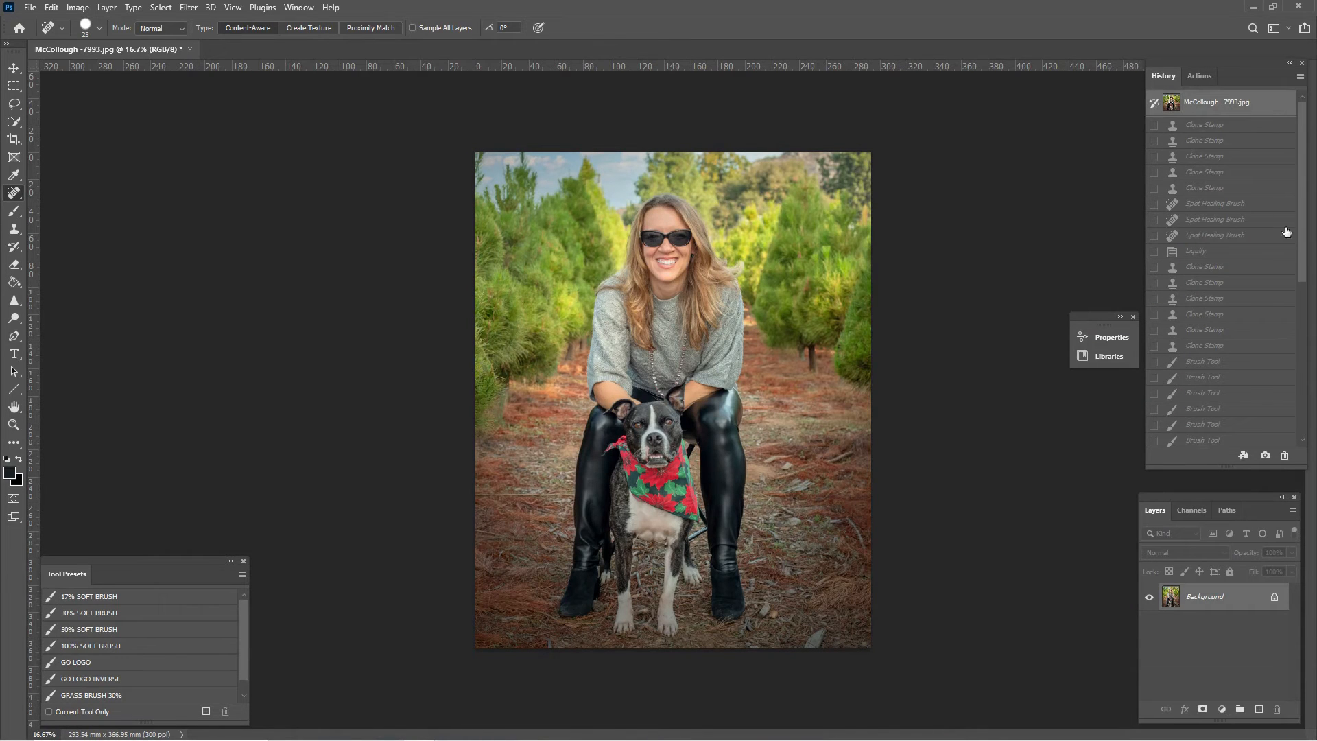
scroll(1306, 159, down, 10)
click(1248, 438)
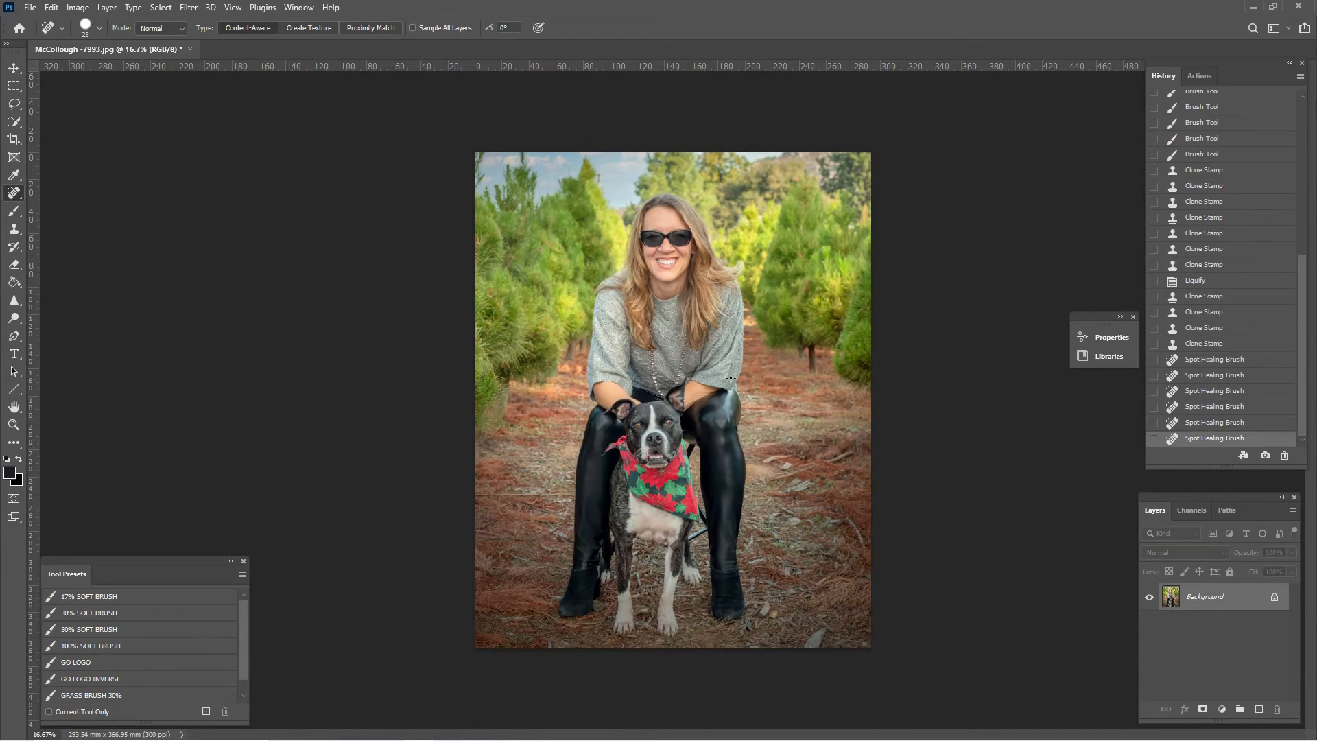
- Sample a dark gray and paint over the highlights on the thigh and knee right of the dog with a size 150 Darken brush at 25% opacity
key(ctrl+plus)
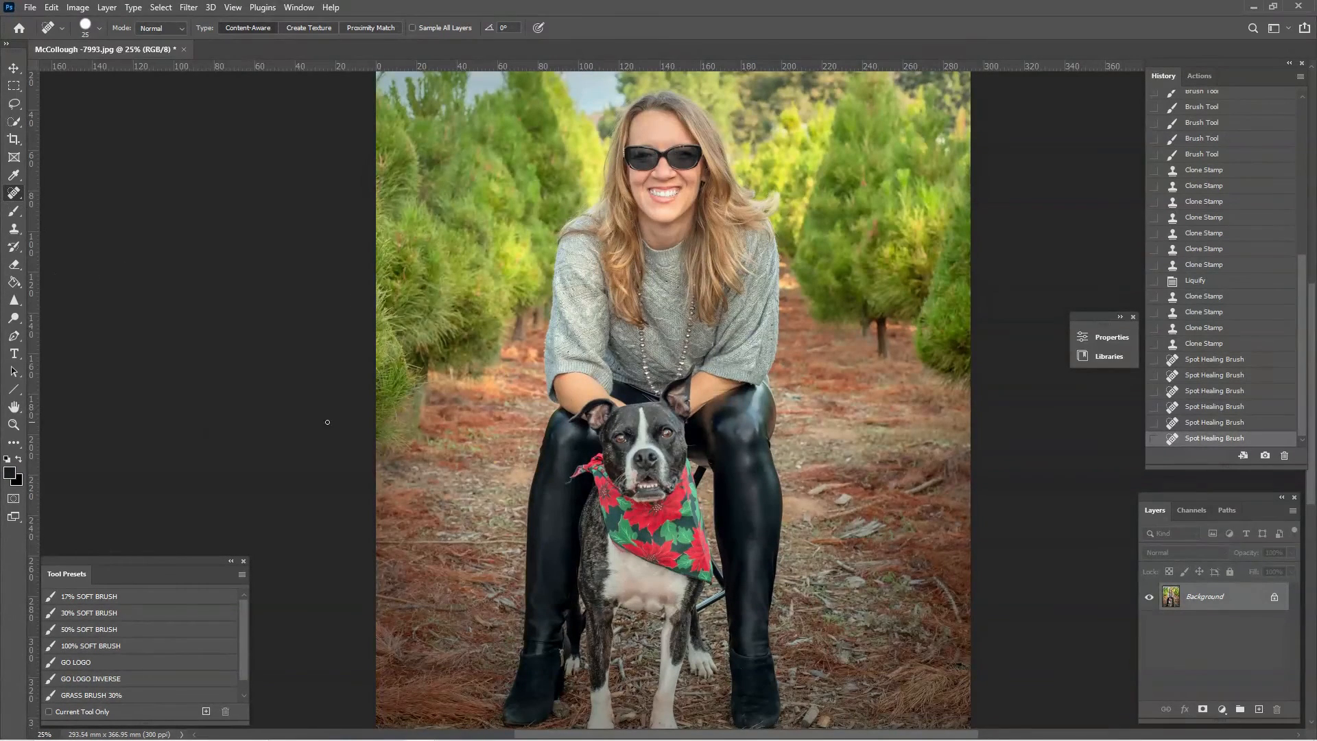
key(i)
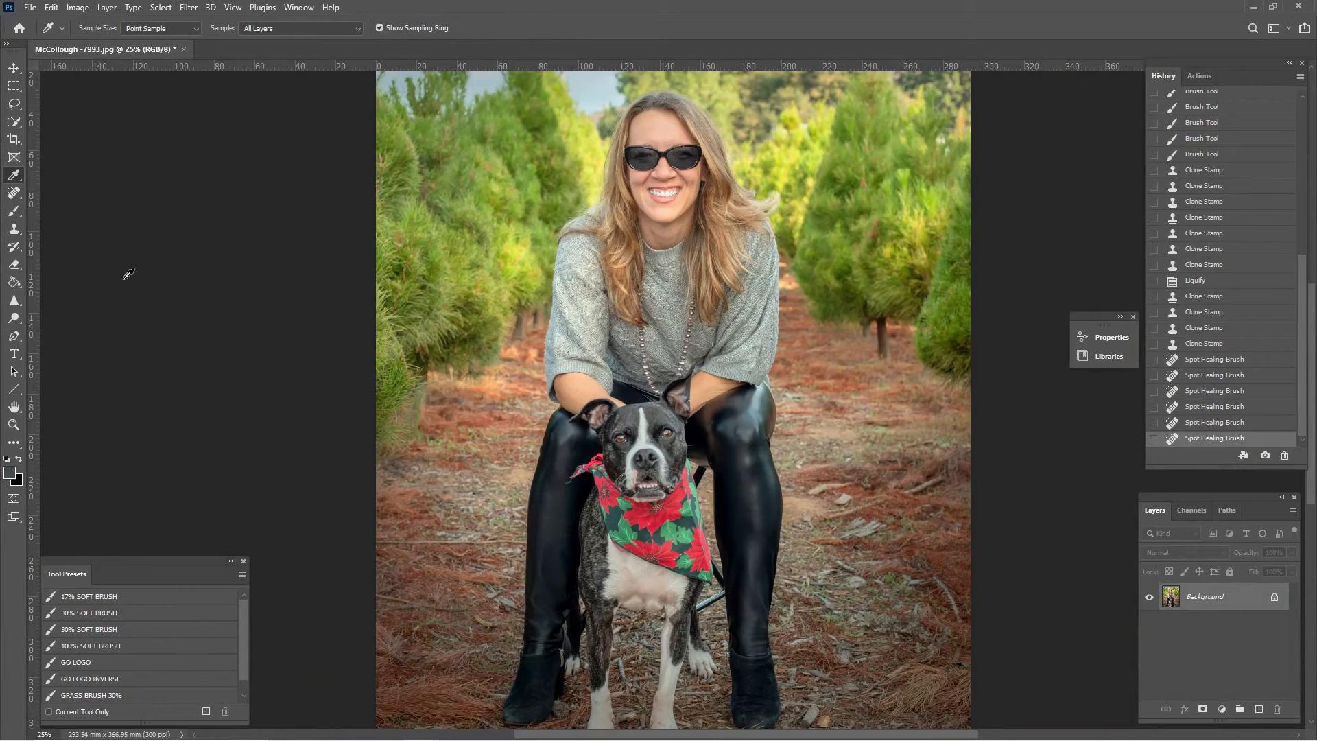
key(b)
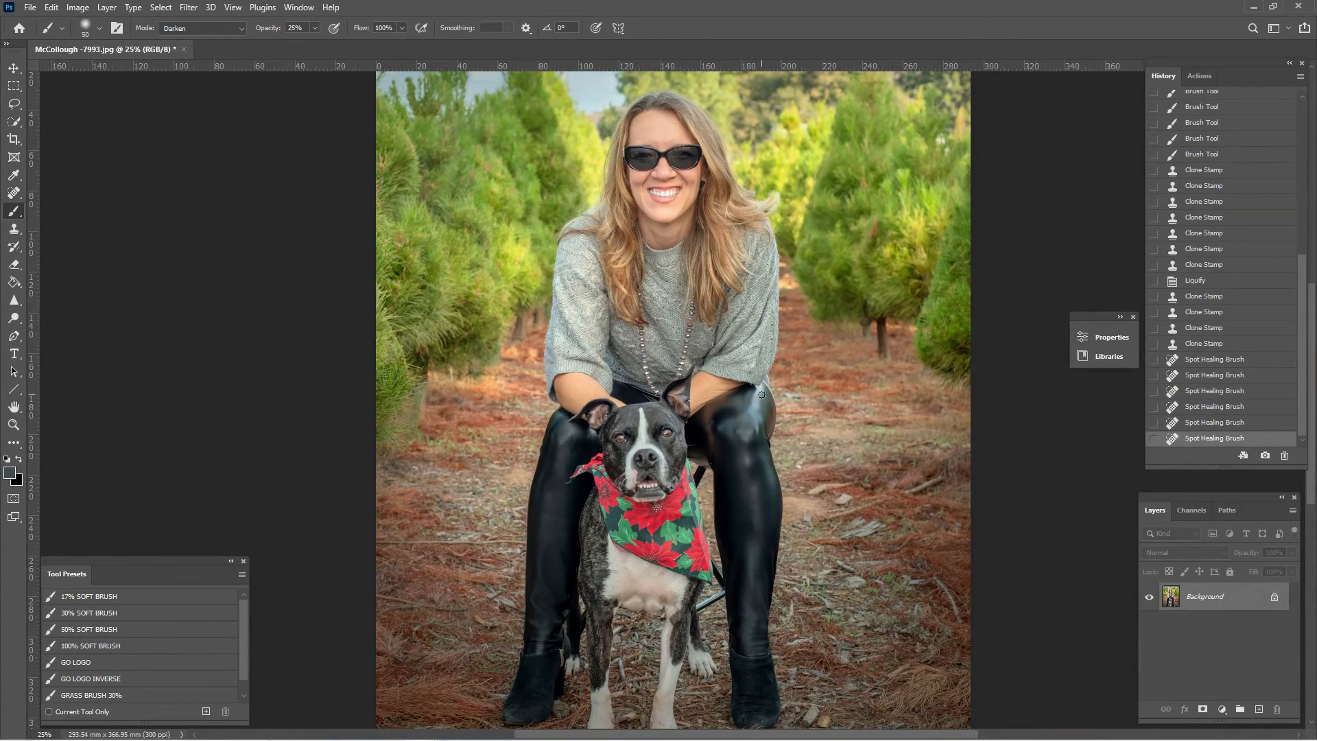
key(bracketright)
key(bracketright)
key(bracketright)
key(bracketright)
click(762, 389)
drag(753, 411, 758, 435)
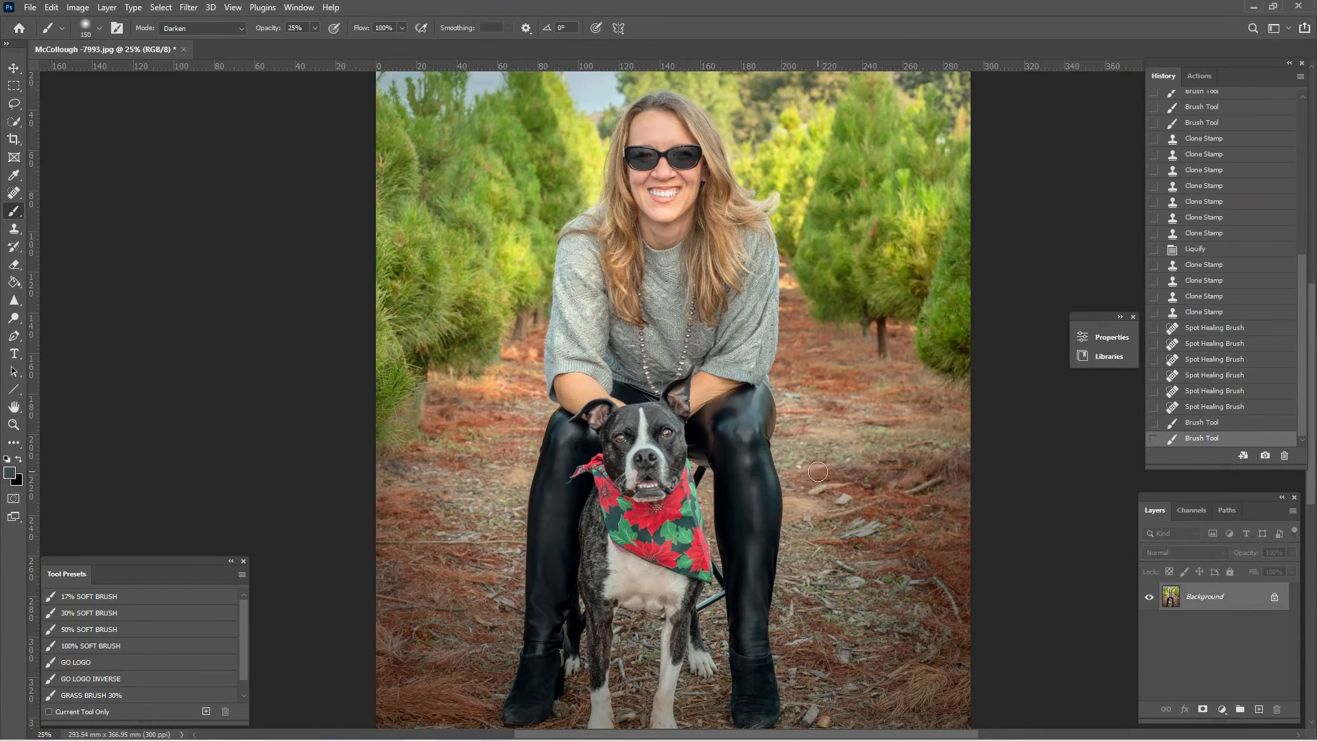
- Compare the full portrait's original state with the latest Brush Tool state to check the darkened knee highlights
key(ctrl+minus)
scroll(1281, 110, up, 5)
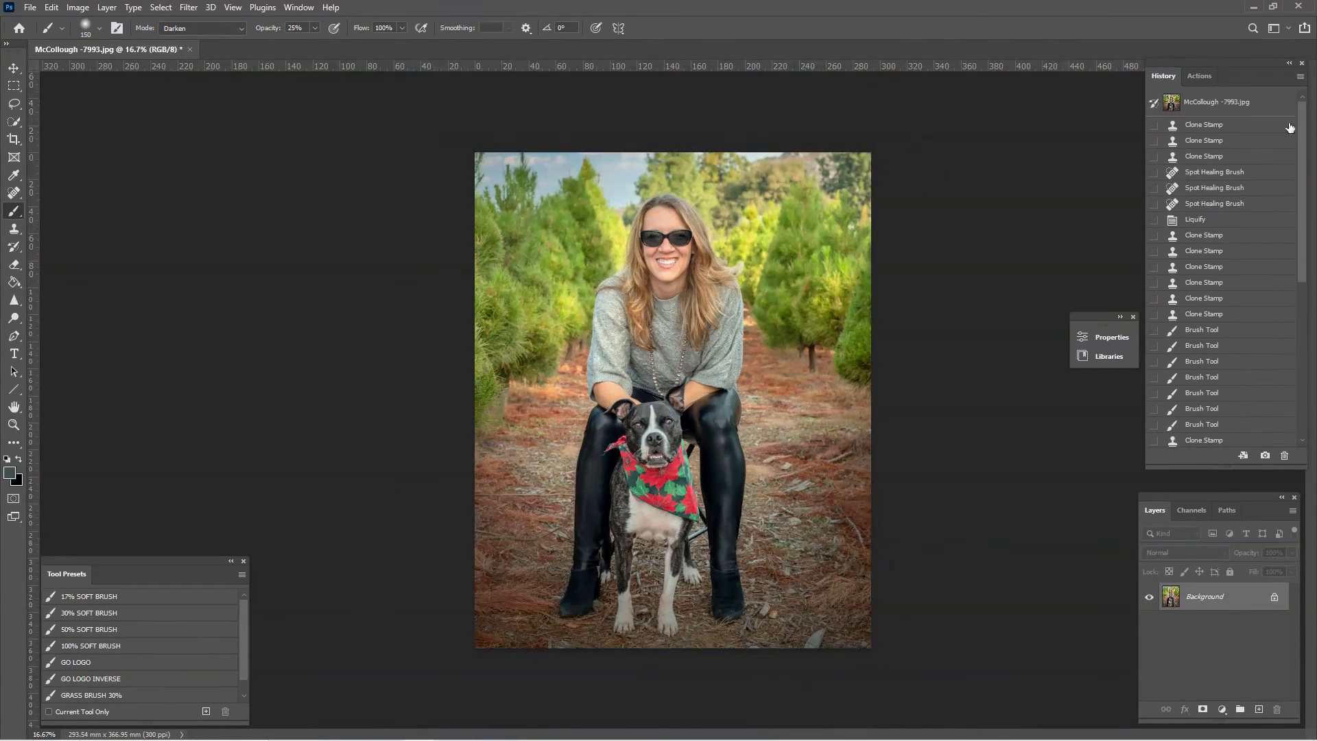
click(1281, 105)
scroll(1299, 288, down, 5)
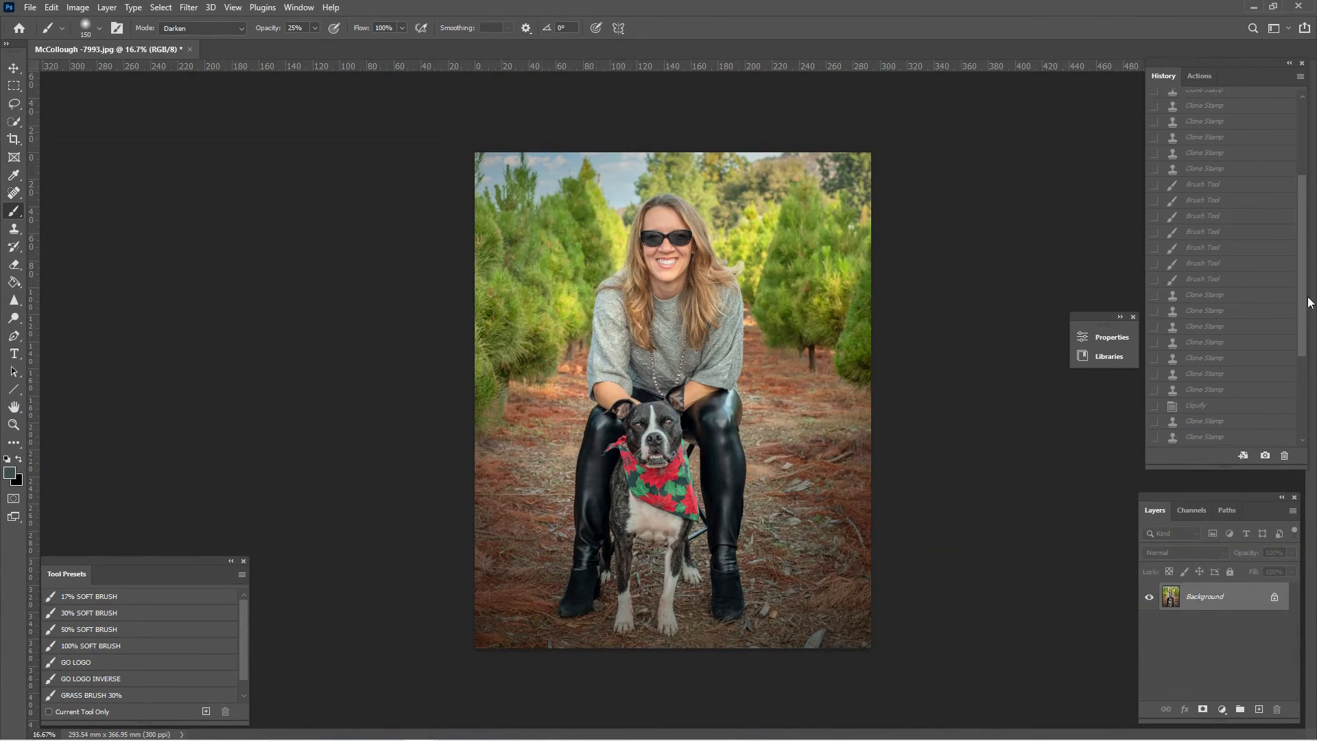
drag(1305, 350, 1305, 412)
click(1270, 439)
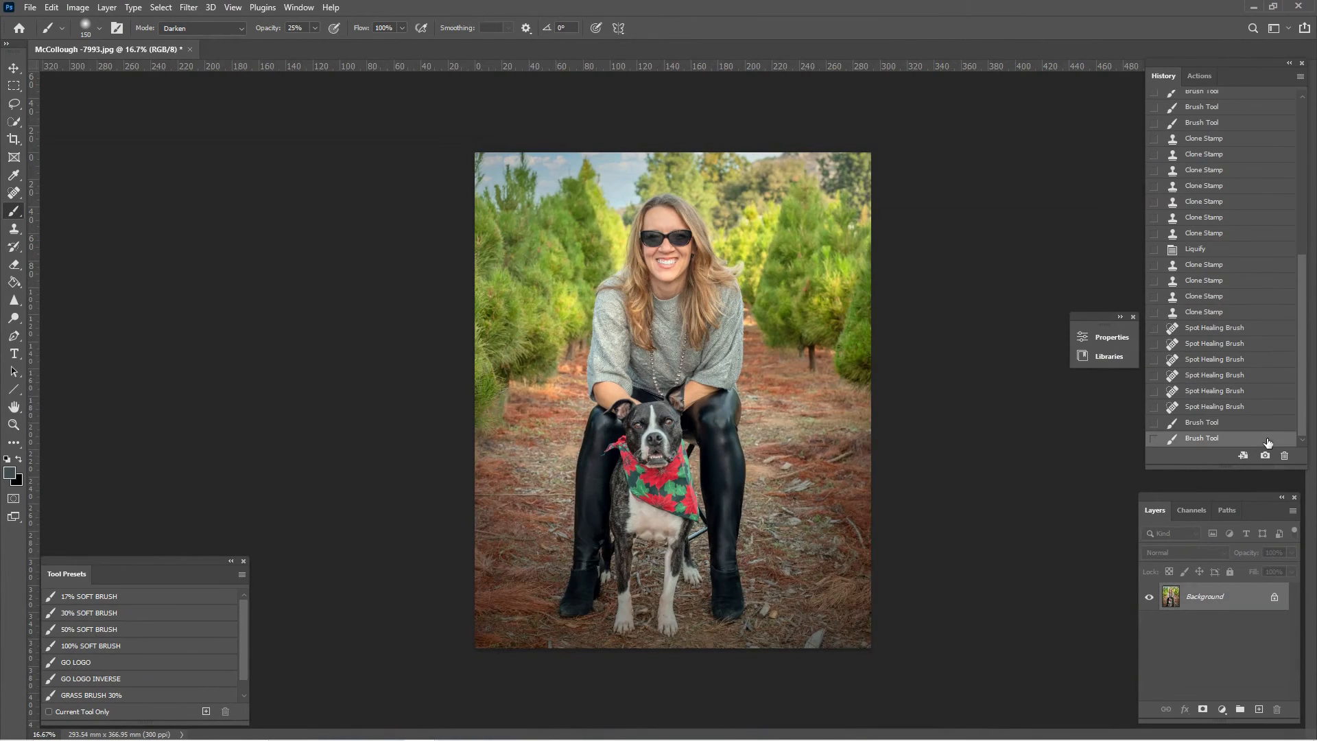